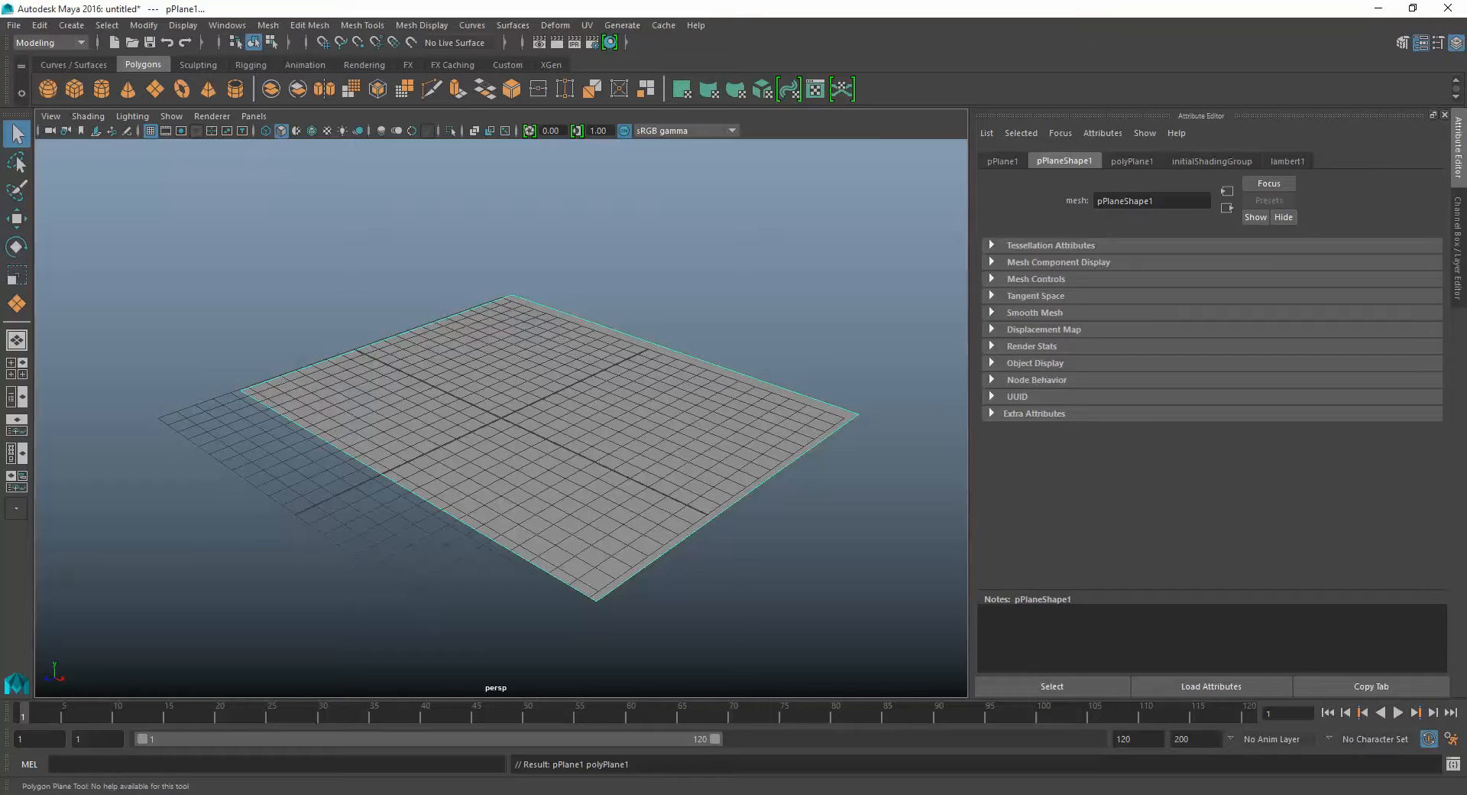
# Connect a File texture to the Color of the plane's lambert1 material.
pyautogui.click(1288, 161)
pyautogui.click(1416, 335)
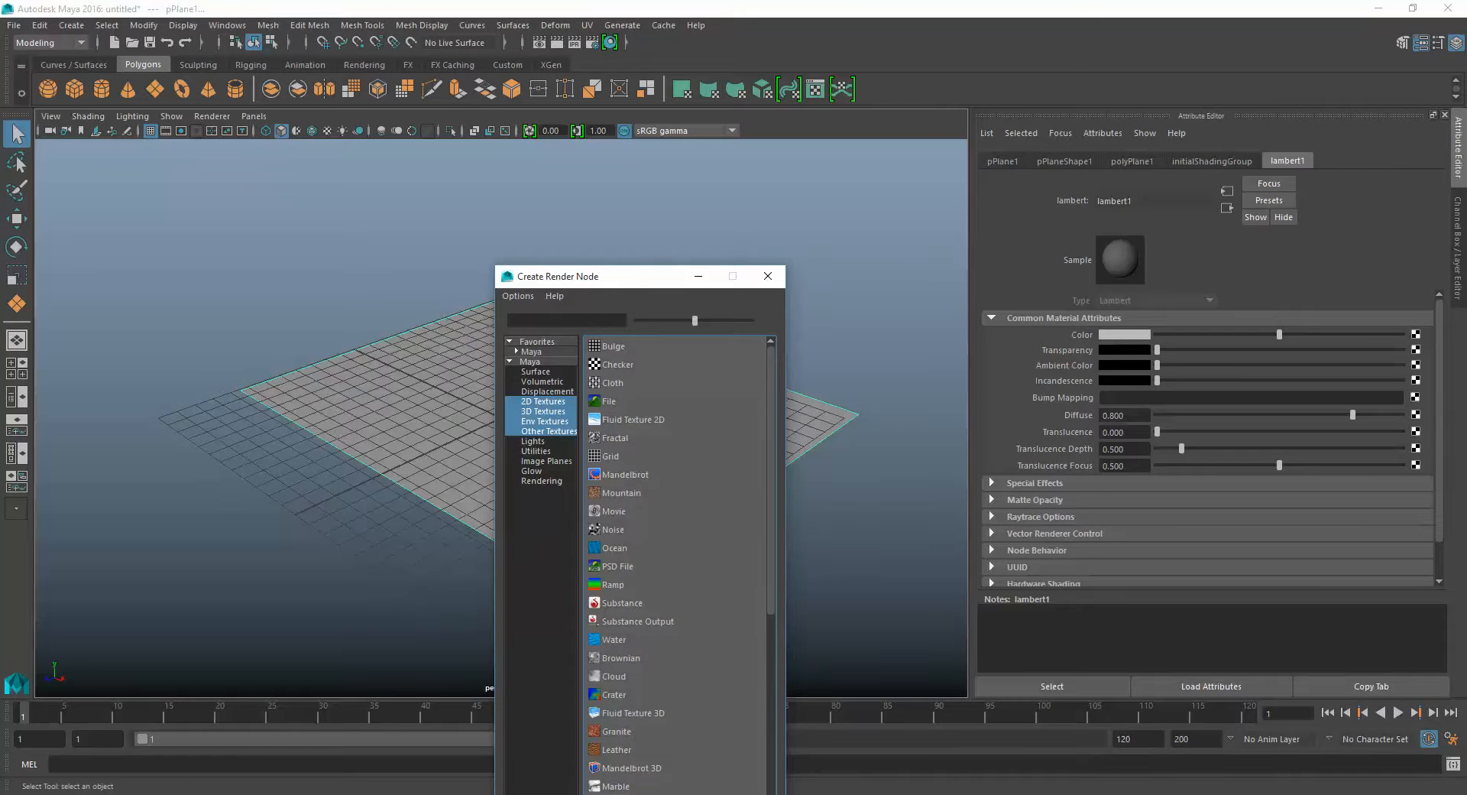
pyautogui.click(609, 401)
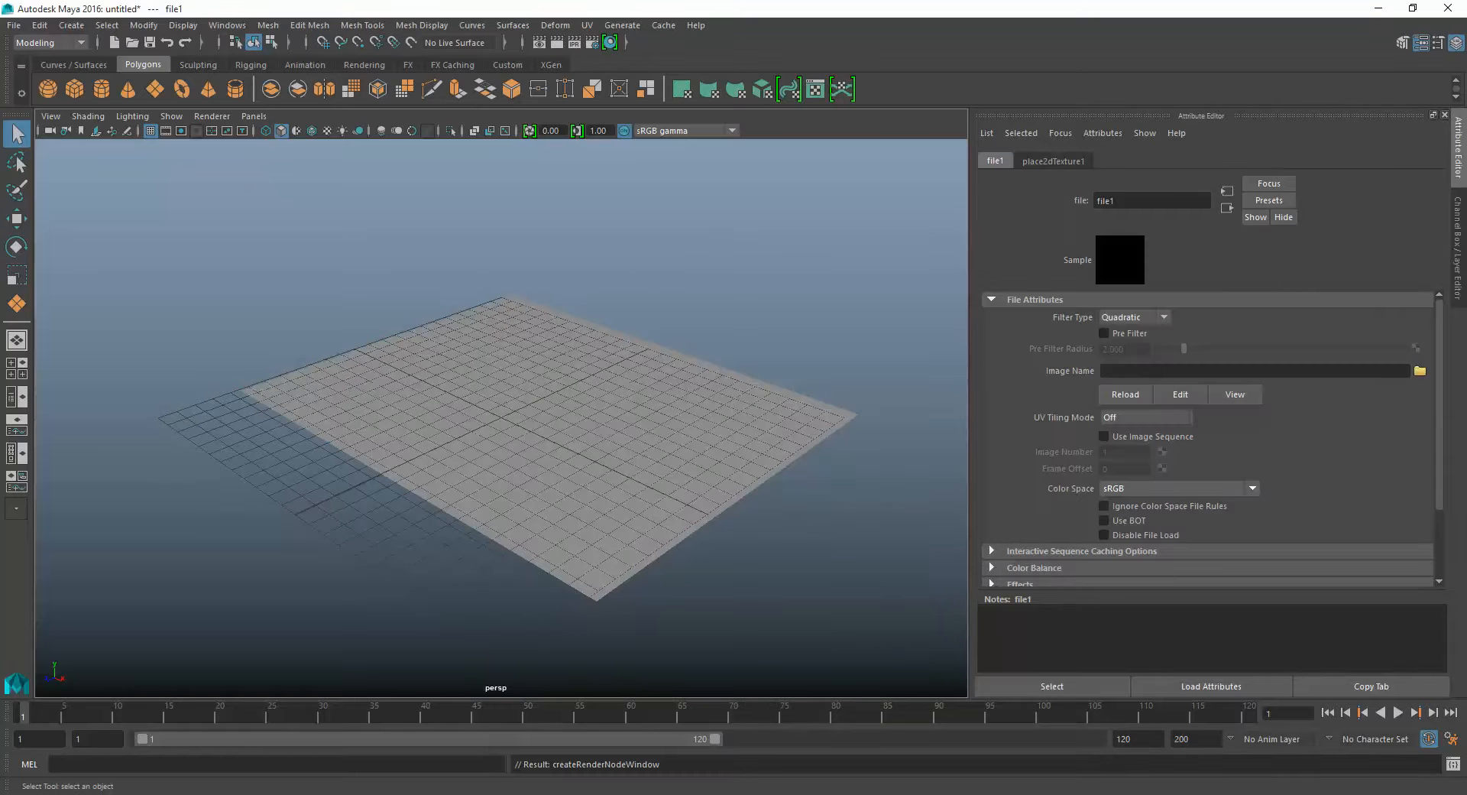
# Set the file texture's filter type to Off and load stone.jpg as its image.
pyautogui.click(1135, 317)
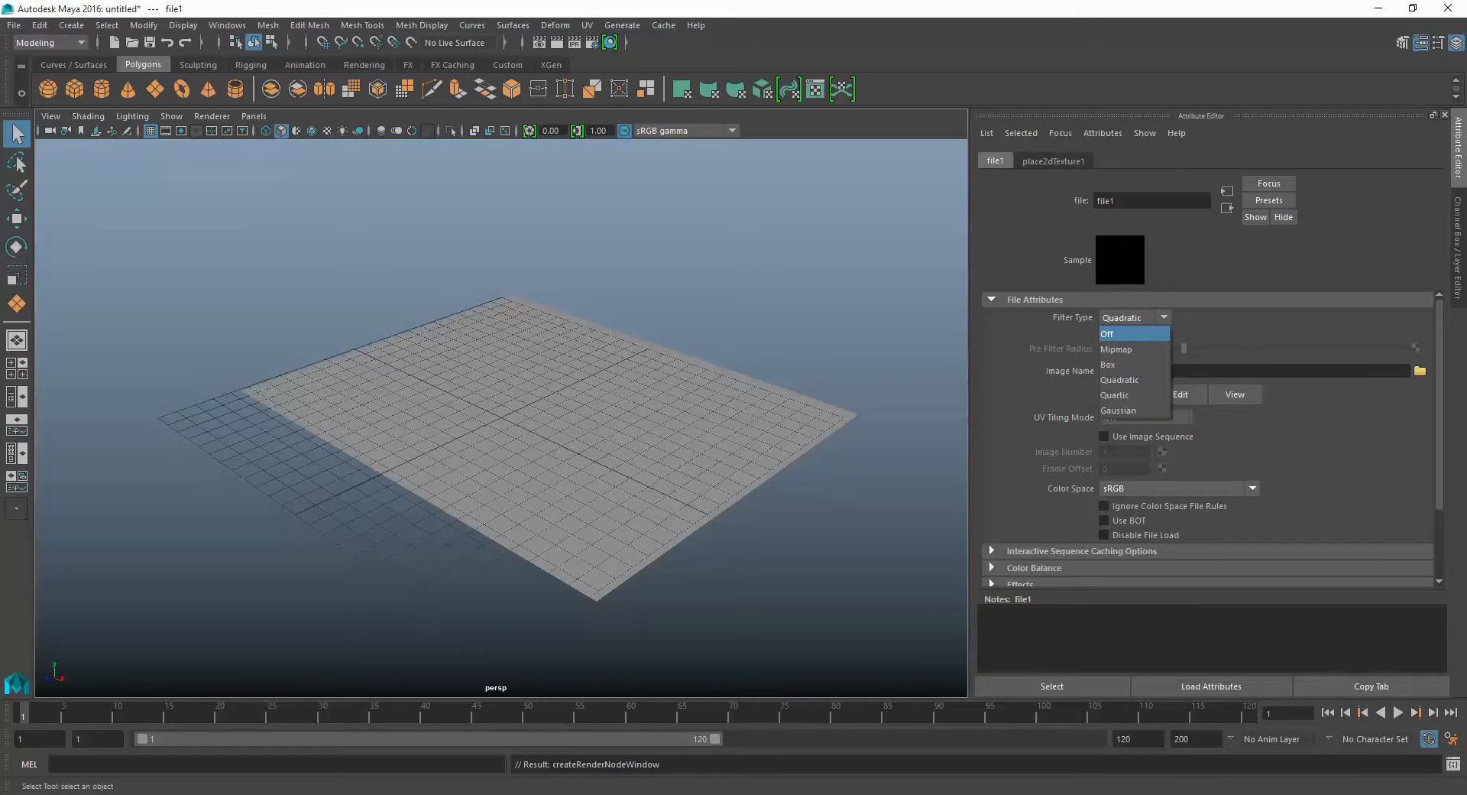
pyautogui.click(1106, 334)
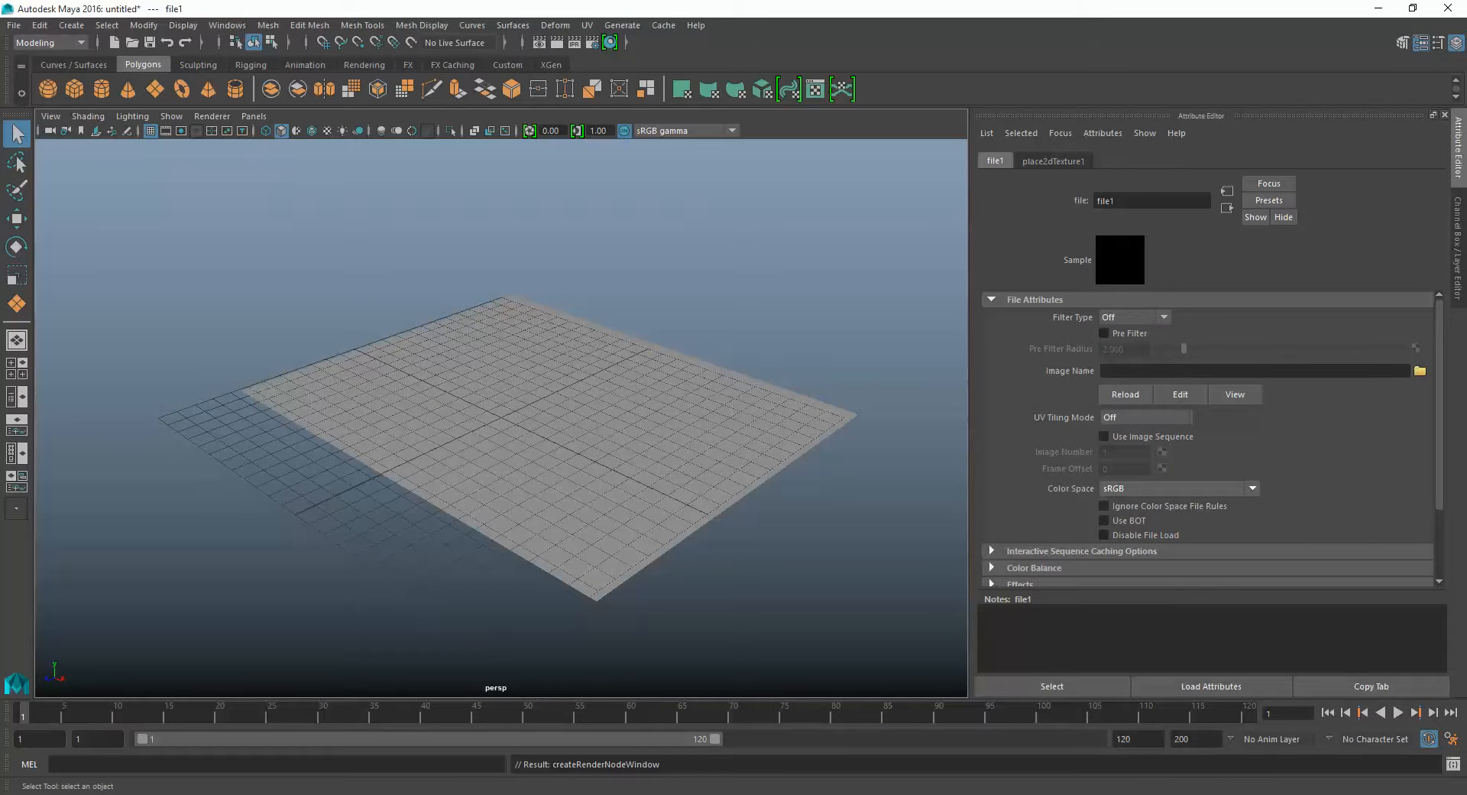
pyautogui.click(1419, 371)
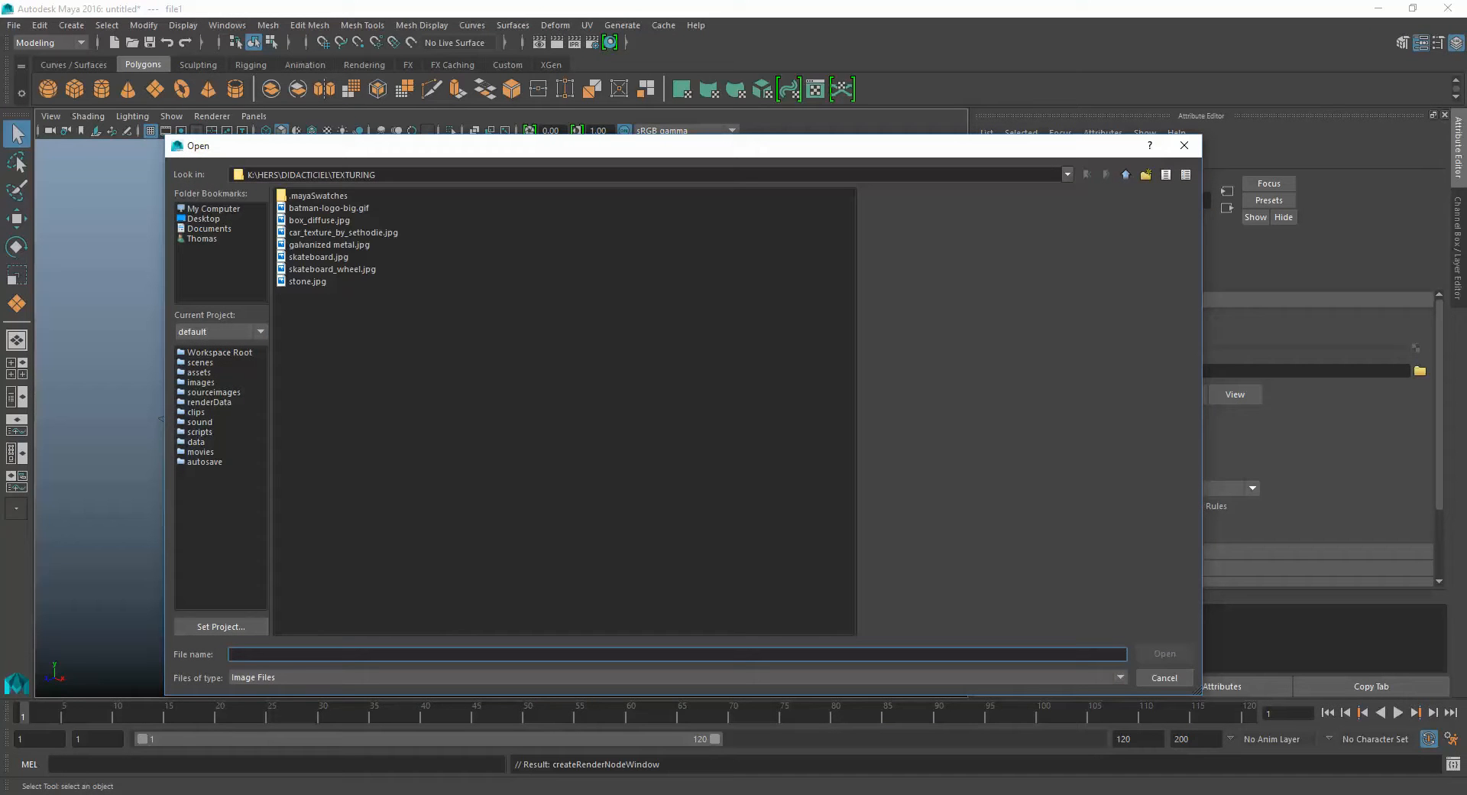
pyautogui.click(307, 281)
pyautogui.click(1164, 654)
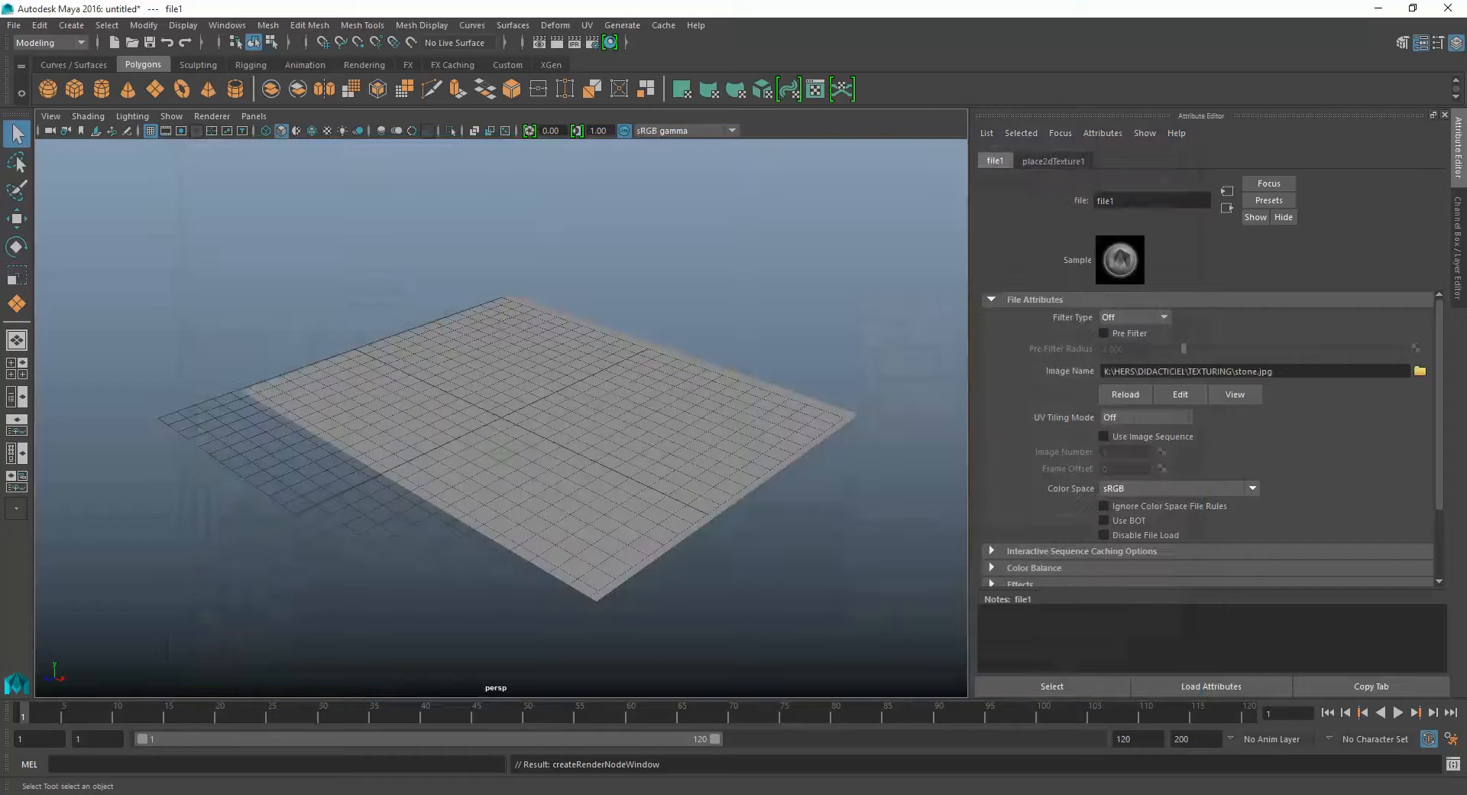
# Switch the perspective view to shaded display with texture maps.
pyautogui.keyDown('alt'); pyautogui.moveTo(535, 428); pyautogui.dragTo(522, 444); pyautogui.keyUp('alt')
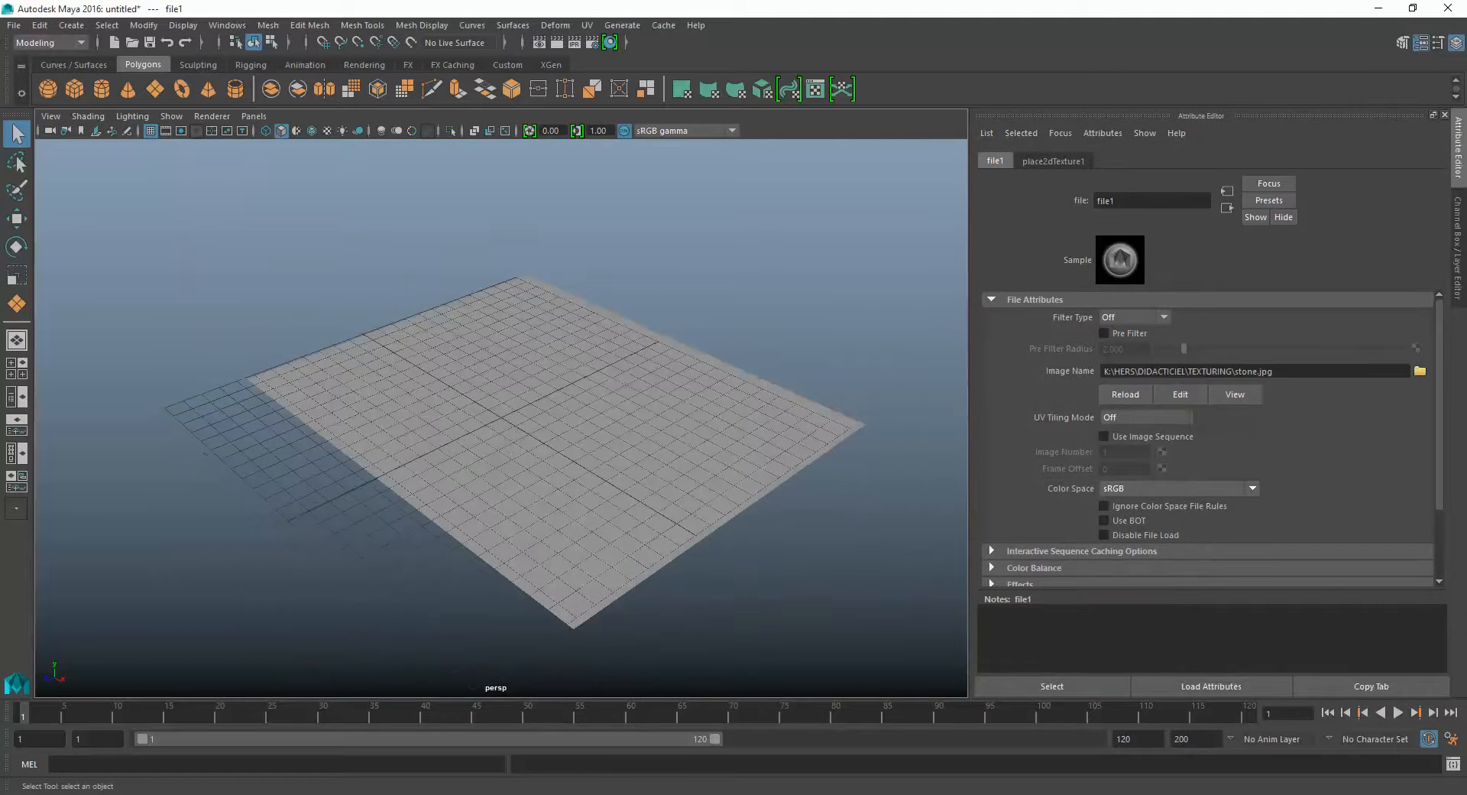
pyautogui.press('4')
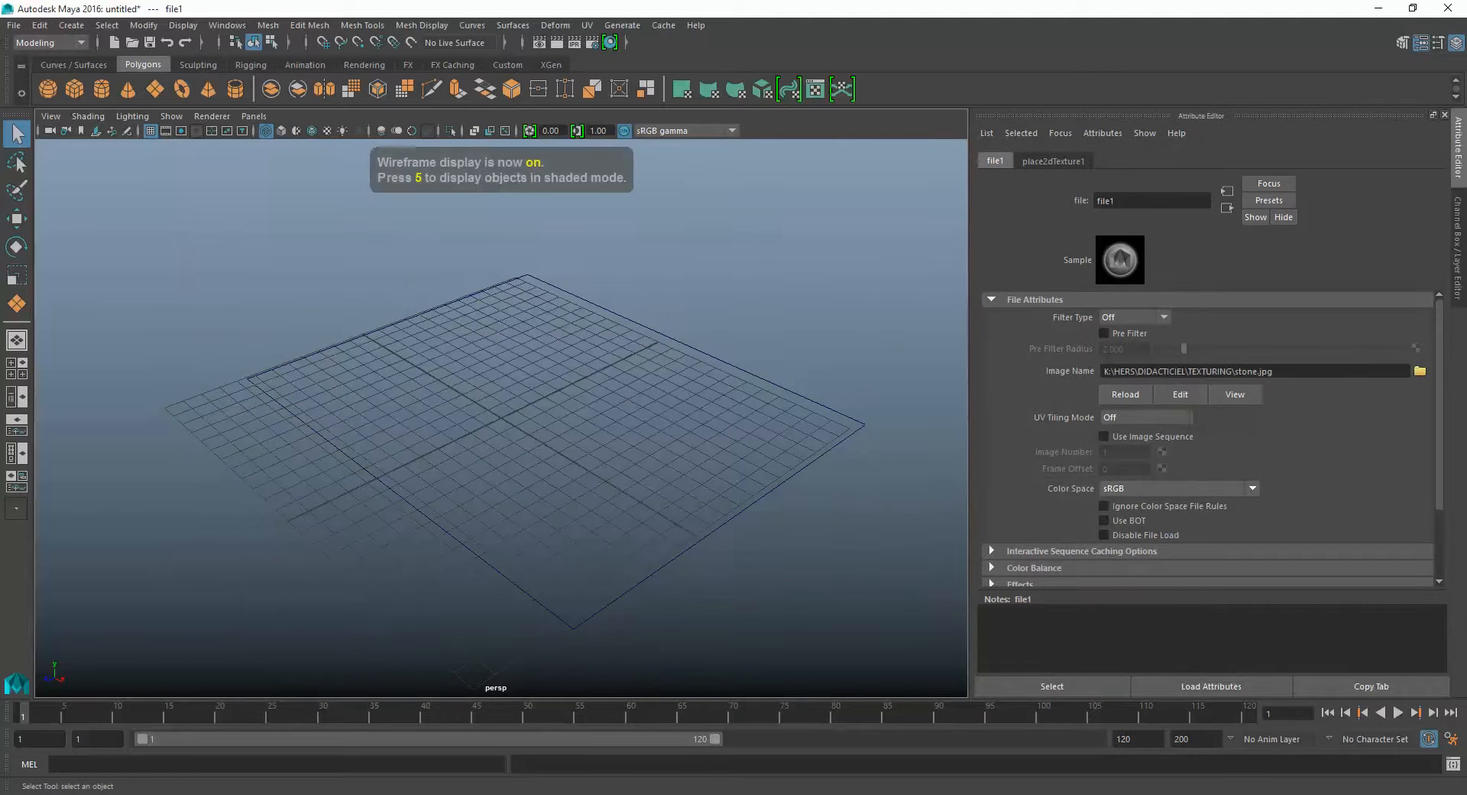
pyautogui.press('5')
pyautogui.press('6')
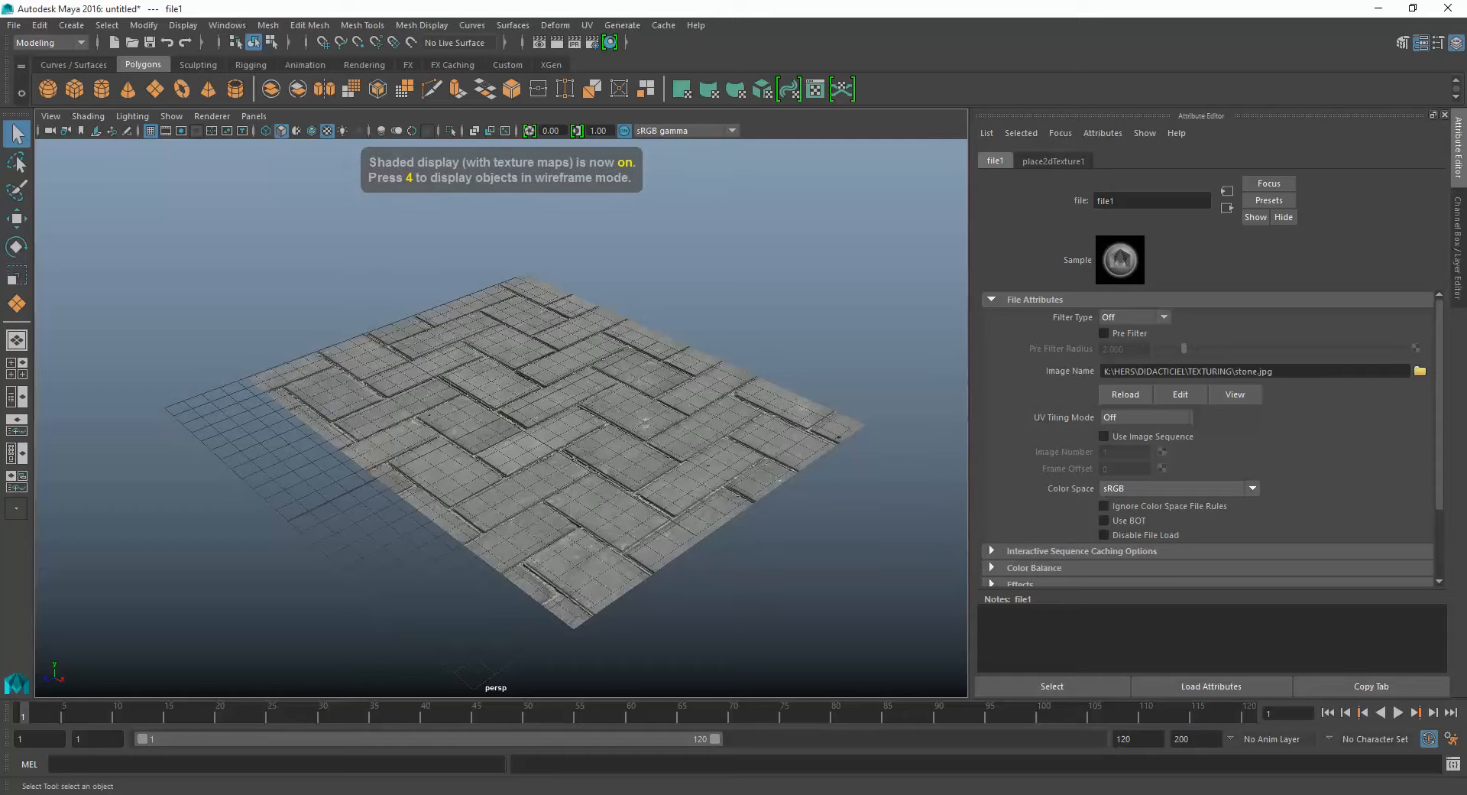
# Hide the grid in the perspective view and frame the textured plane more closely.
pyautogui.keyDown('alt'); pyautogui.moveTo(535, 427); pyautogui.dragTo(567, 464); pyautogui.keyUp('alt')
pyautogui.keyDown('alt'); pyautogui.moveTo(567, 465); pyautogui.dragTo(552, 441, button='middle'); pyautogui.keyUp('alt')
pyautogui.press('w')
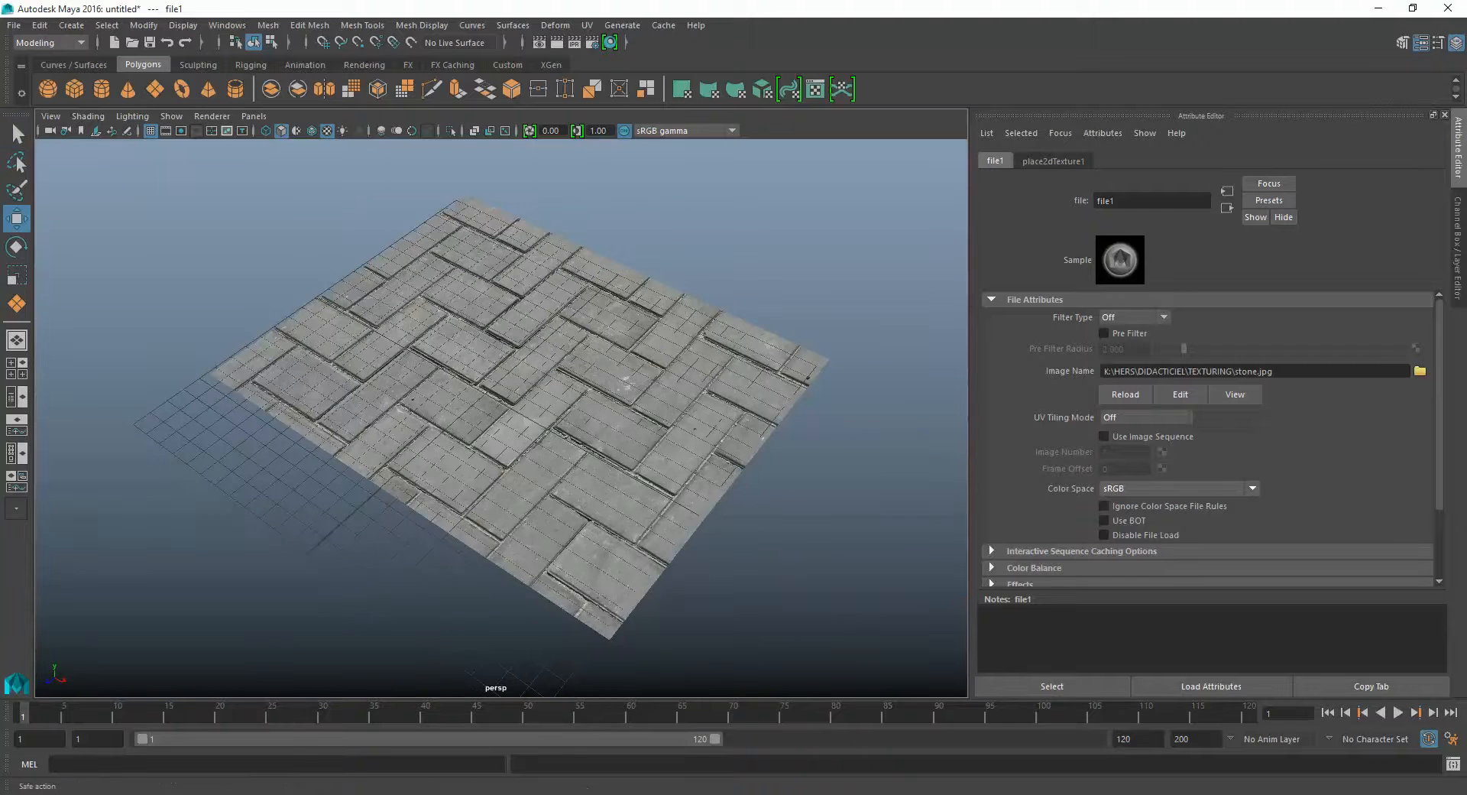
pyautogui.click(151, 131)
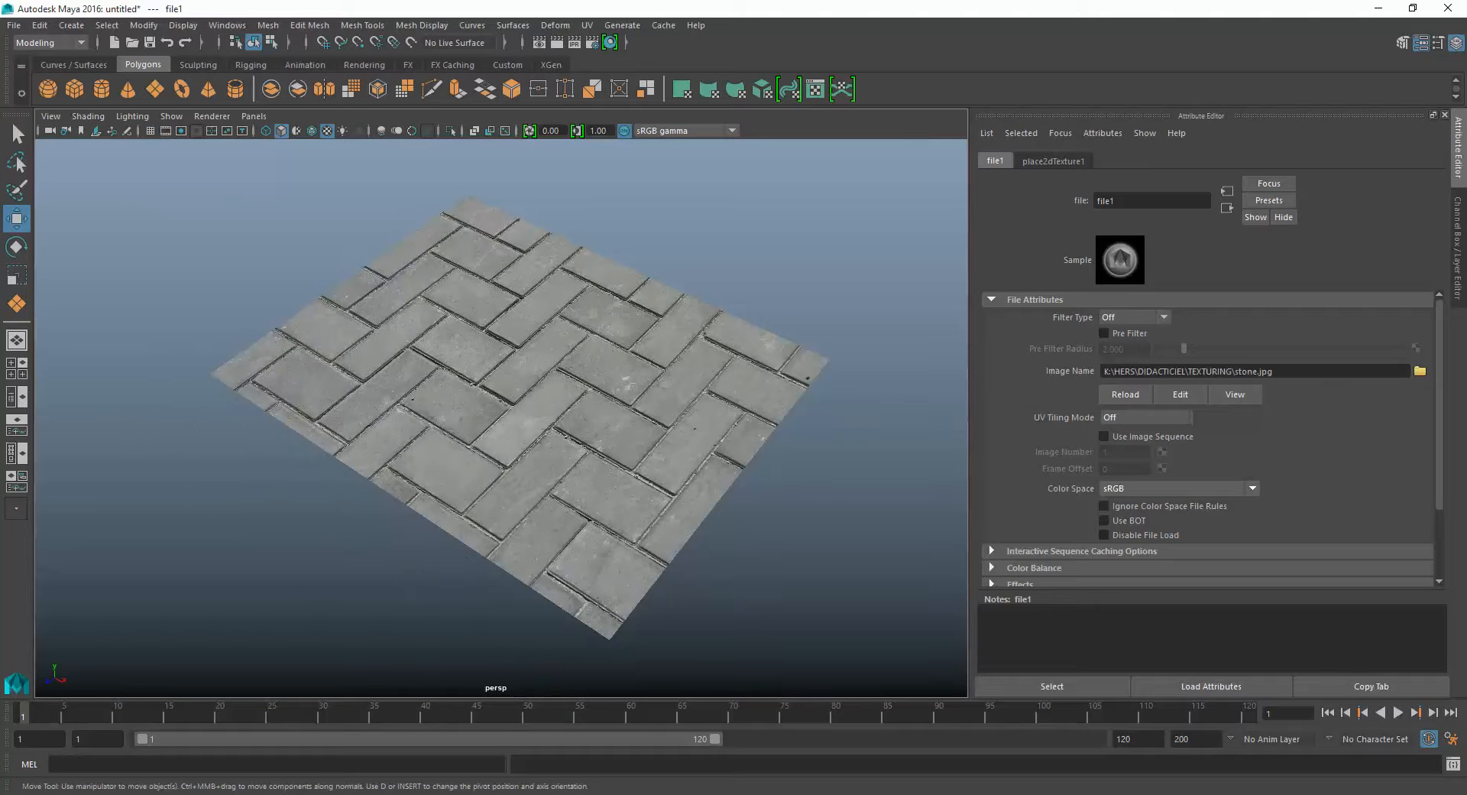
pyautogui.keyDown('alt'); pyautogui.moveTo(444, 596); pyautogui.dragTo(508, 640, button='right'); pyautogui.keyUp('alt')
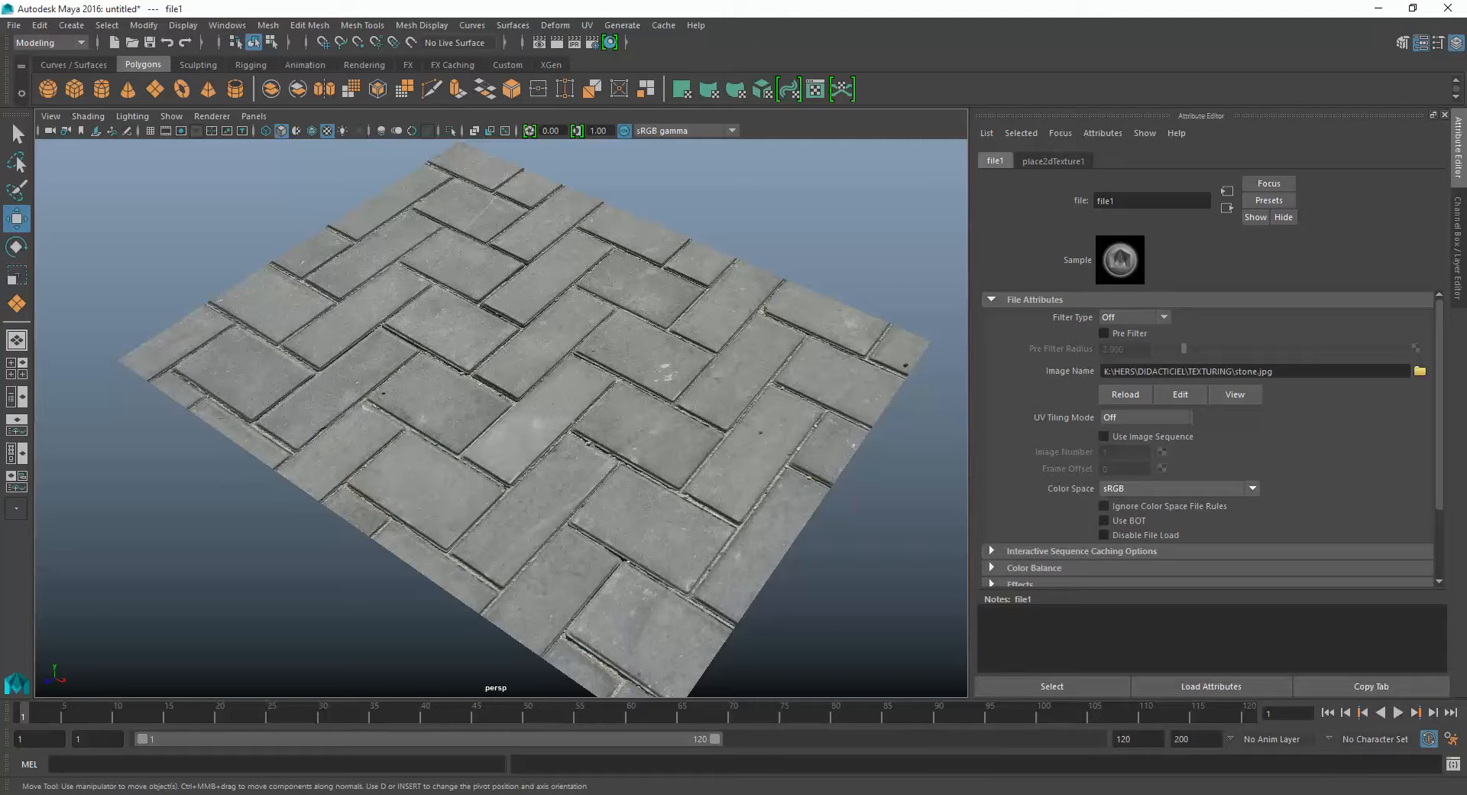
# Set Repeat UV to 5 by 5 in the placement attributes of the plane's stone texture.
pyautogui.click(535, 443)
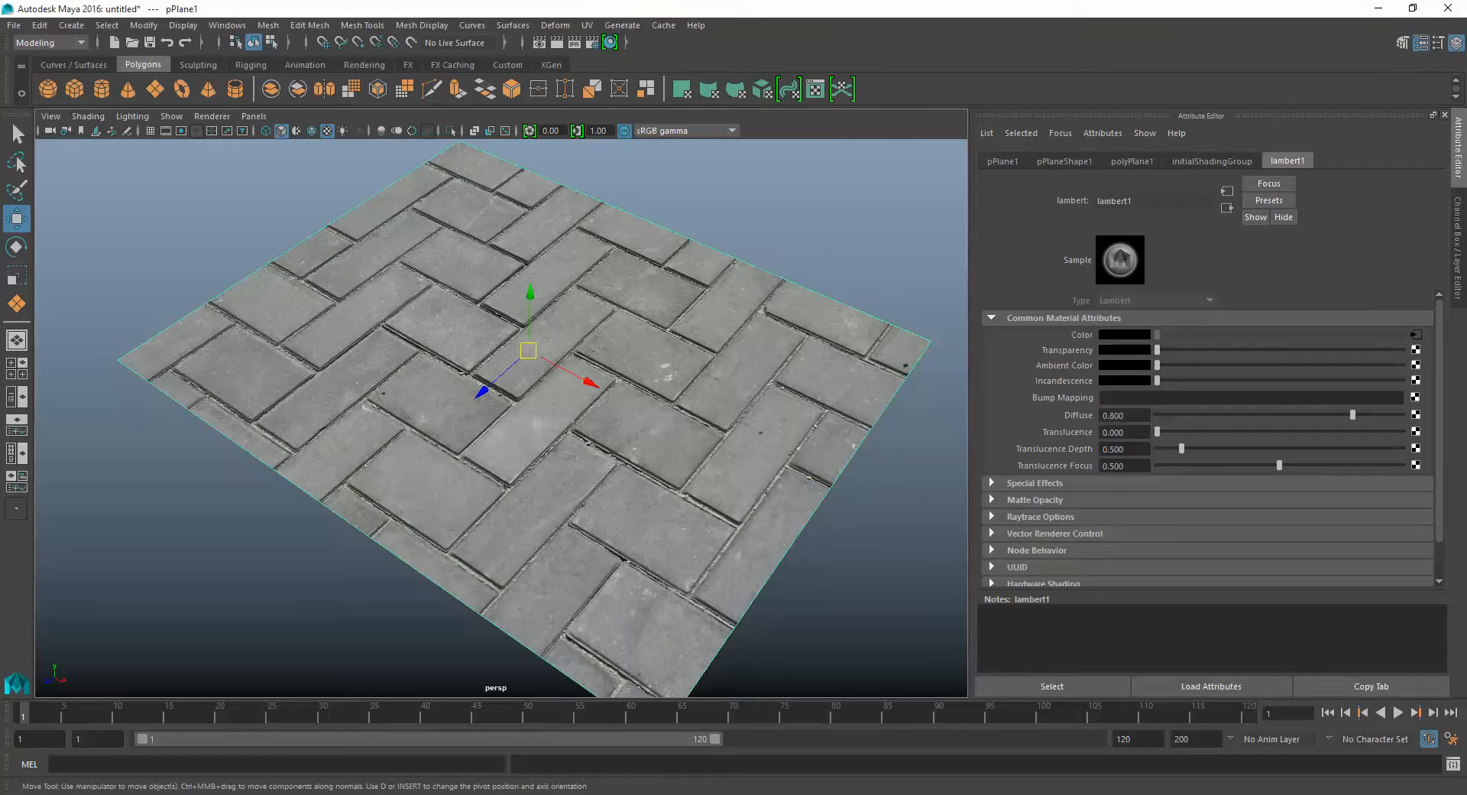
pyautogui.click(1416, 335)
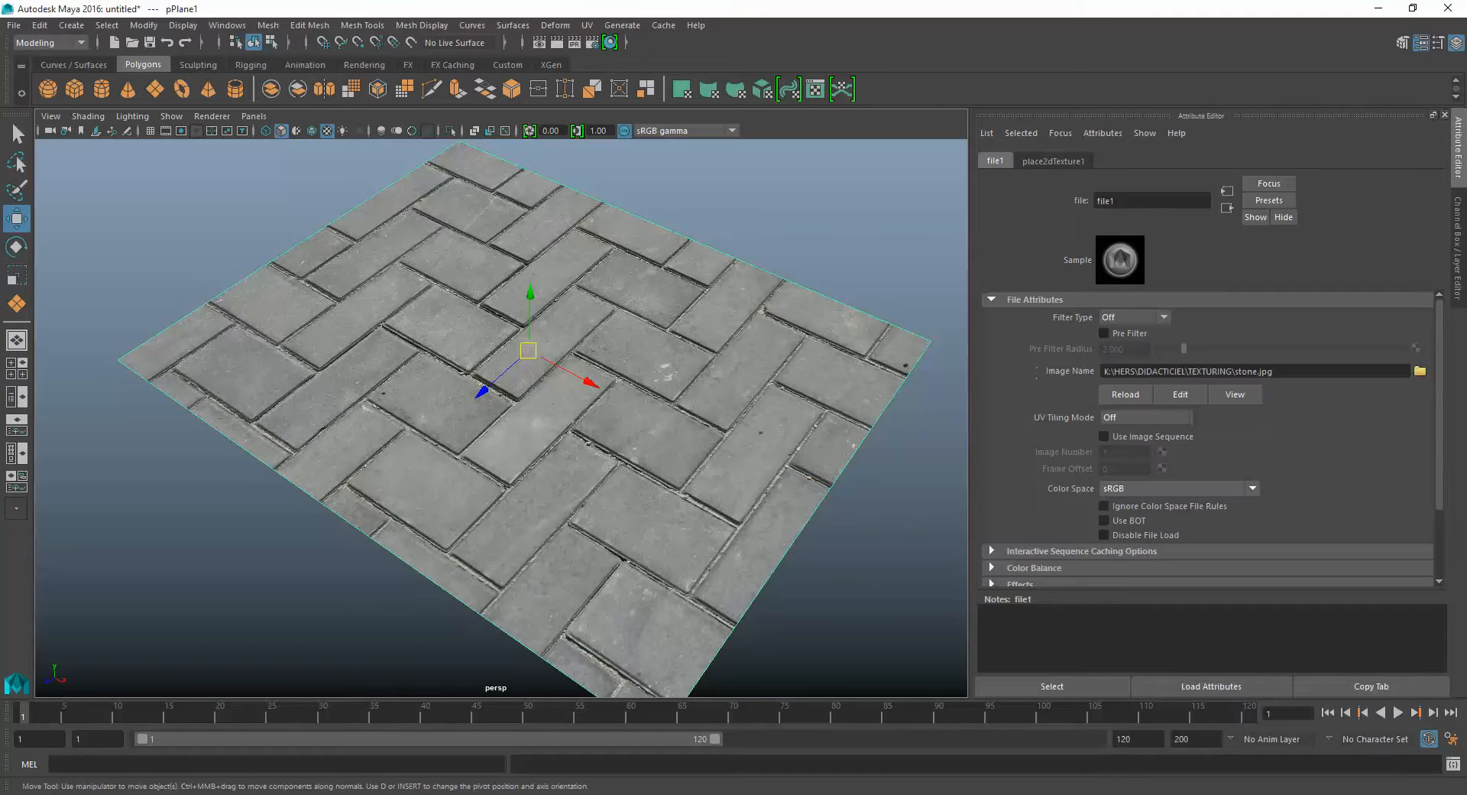
pyautogui.moveTo(1191, 371); pyautogui.dragTo(1273, 372)
pyautogui.click(1053, 162)
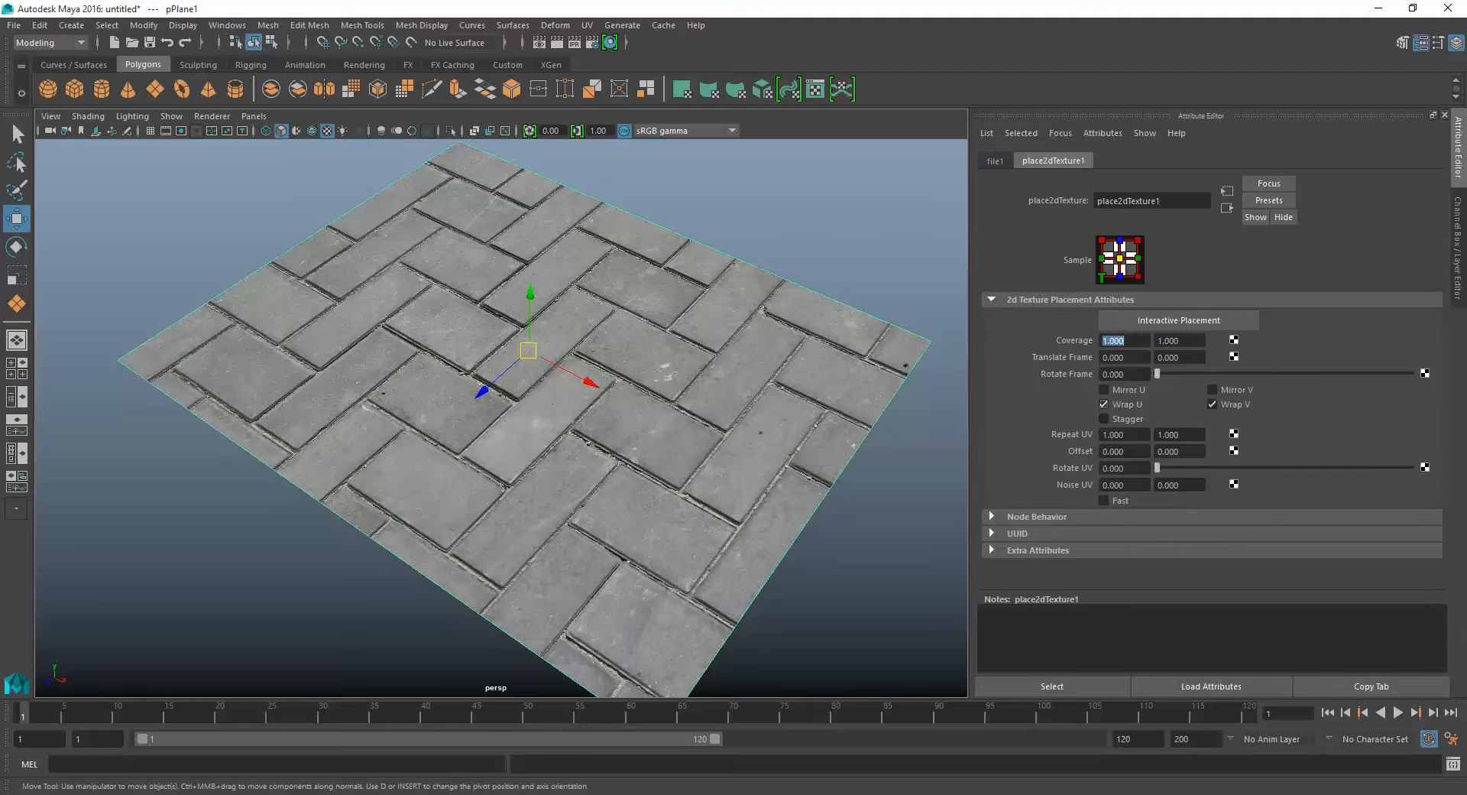
pyautogui.doubleClick(1113, 434)
pyautogui.write('5')
pyautogui.press('Tab')
pyautogui.write('5')
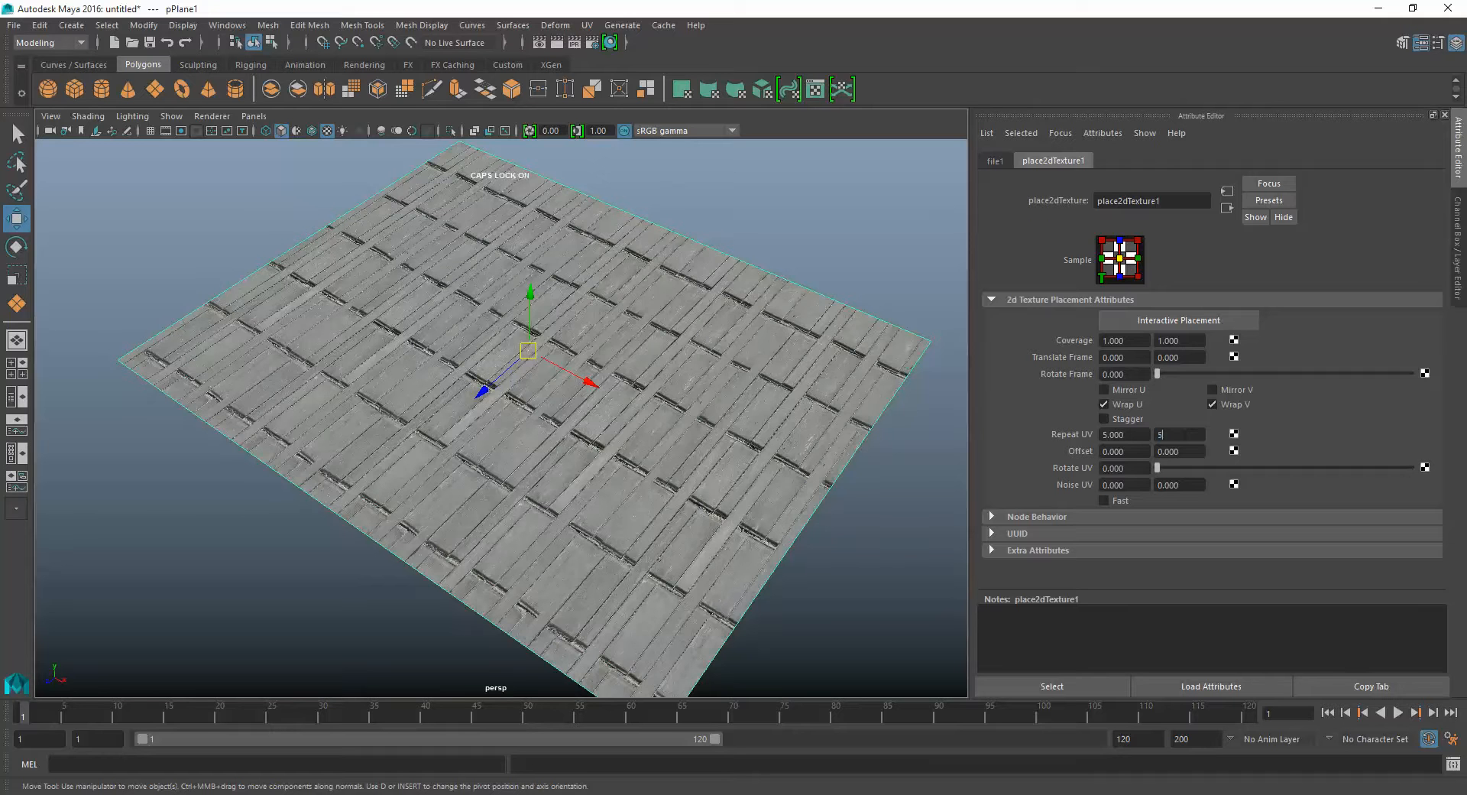
pyautogui.press('Return')
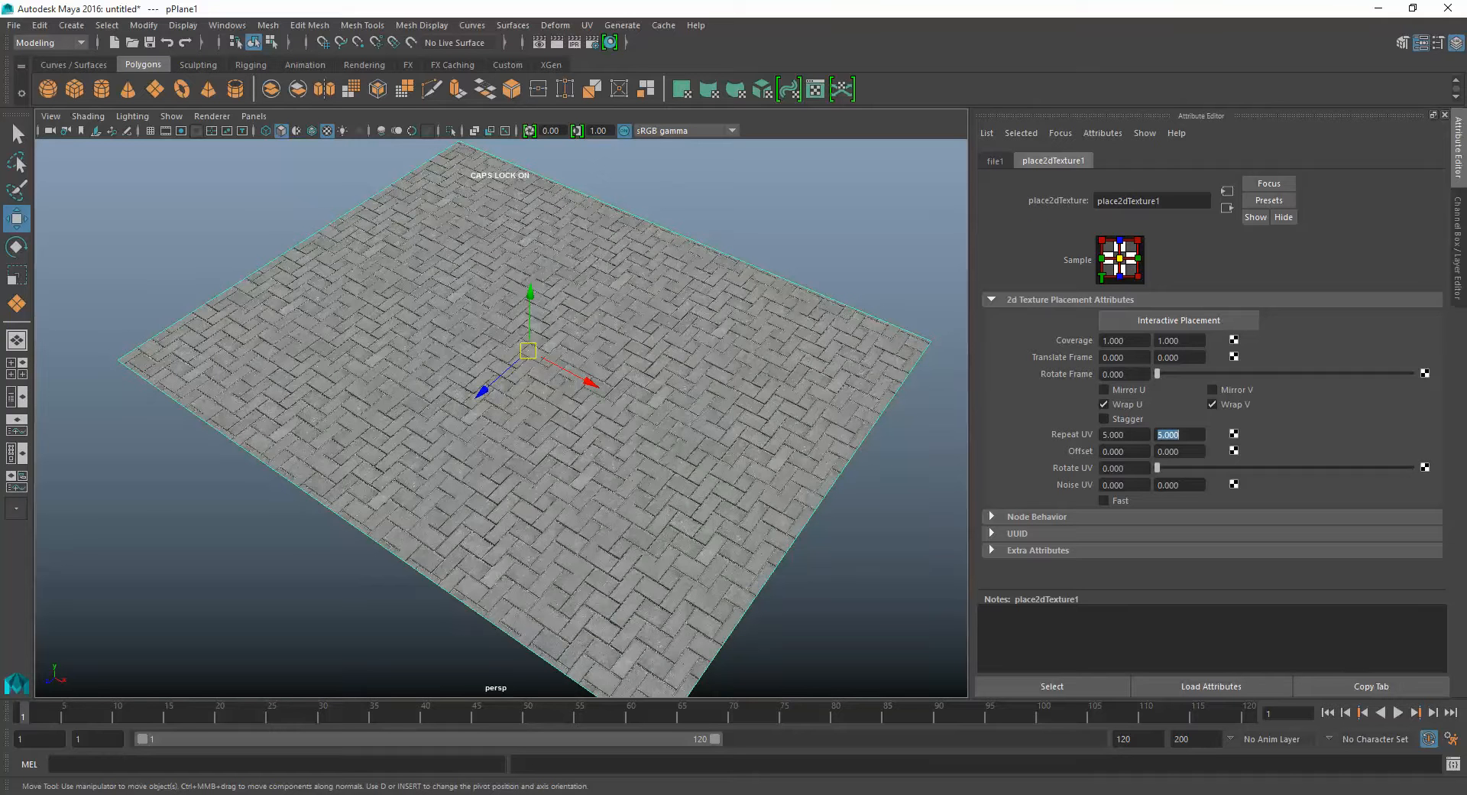
# Deselect the plane and examine the tiled stone texture up close and from a distance.
pyautogui.click(856, 221)
pyautogui.press('capslock')
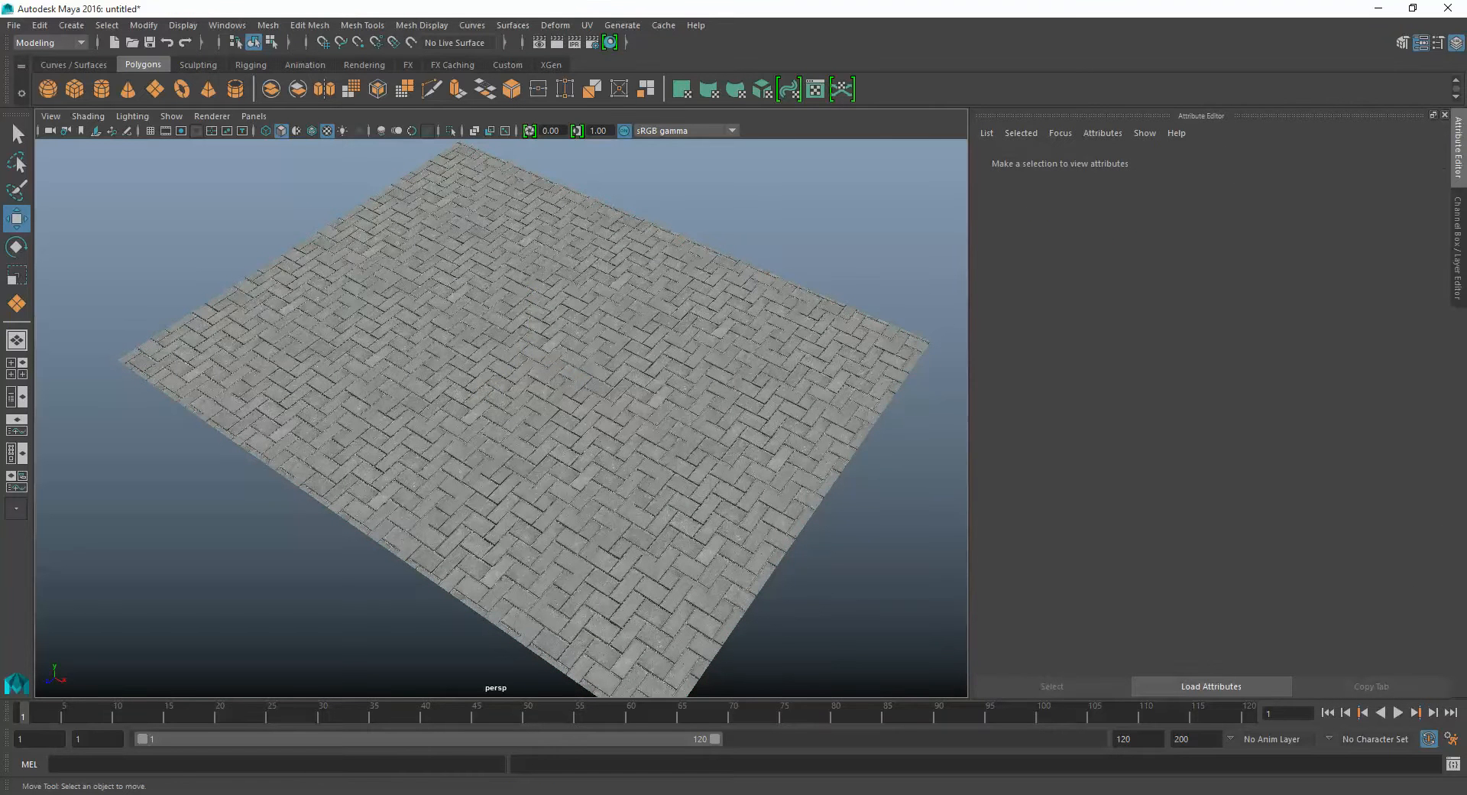
pyautogui.keyDown('alt'); pyautogui.moveTo(535, 413); pyautogui.dragTo(482, 413); pyautogui.keyUp('alt')
pyautogui.keyDown('alt'); pyautogui.moveTo(481, 412); pyautogui.dragTo(604, 428, button='right'); pyautogui.keyUp('alt')
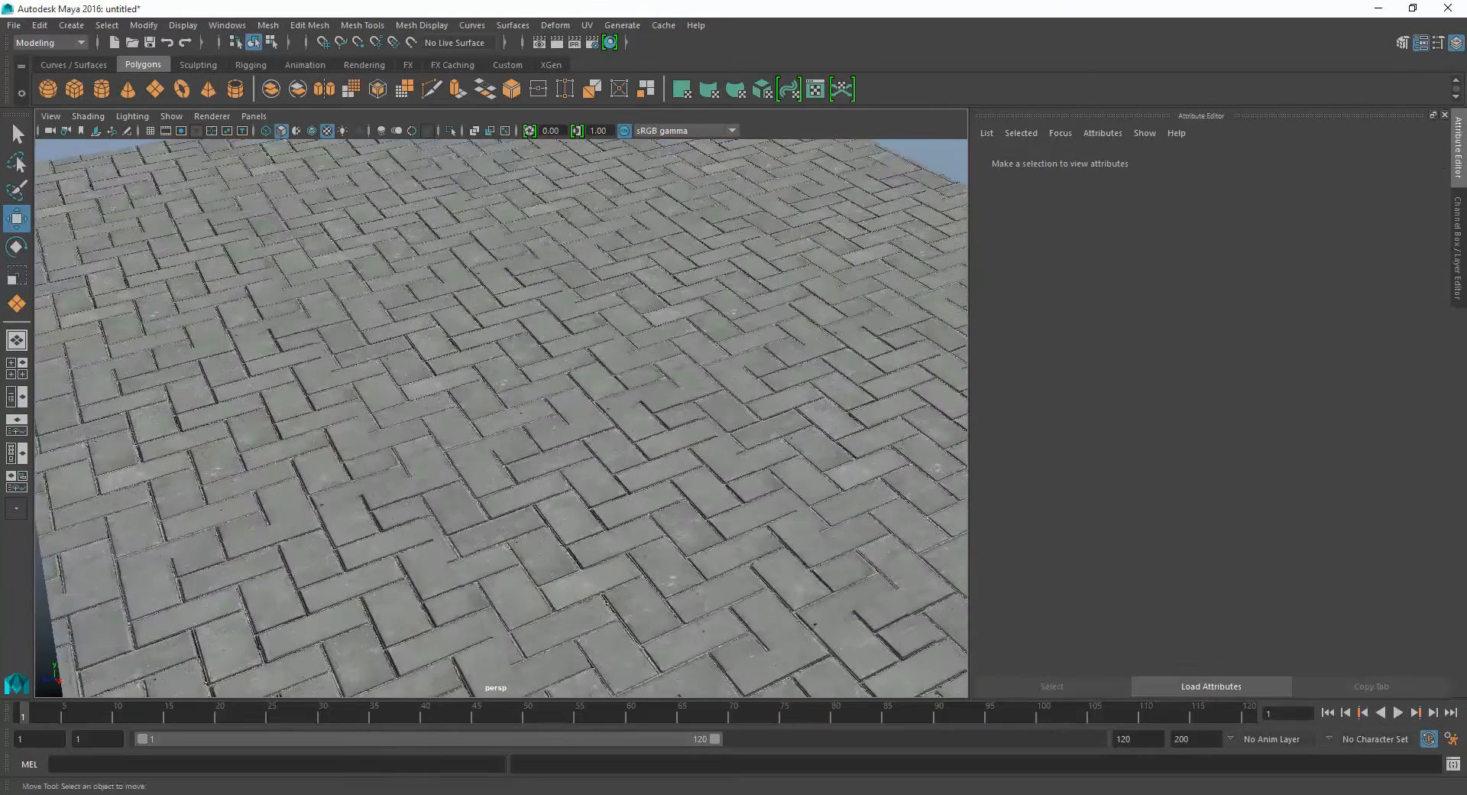
pyautogui.keyDown('alt'); pyautogui.moveTo(535, 413); pyautogui.dragTo(623, 377); pyautogui.keyUp('alt')
pyautogui.keyDown('alt'); pyautogui.moveTo(504, 413); pyautogui.dragTo(612, 427, button='right'); pyautogui.keyUp('alt')
pyautogui.keyDown('alt'); pyautogui.moveTo(611, 428); pyautogui.dragTo(599, 444); pyautogui.keyUp('alt')
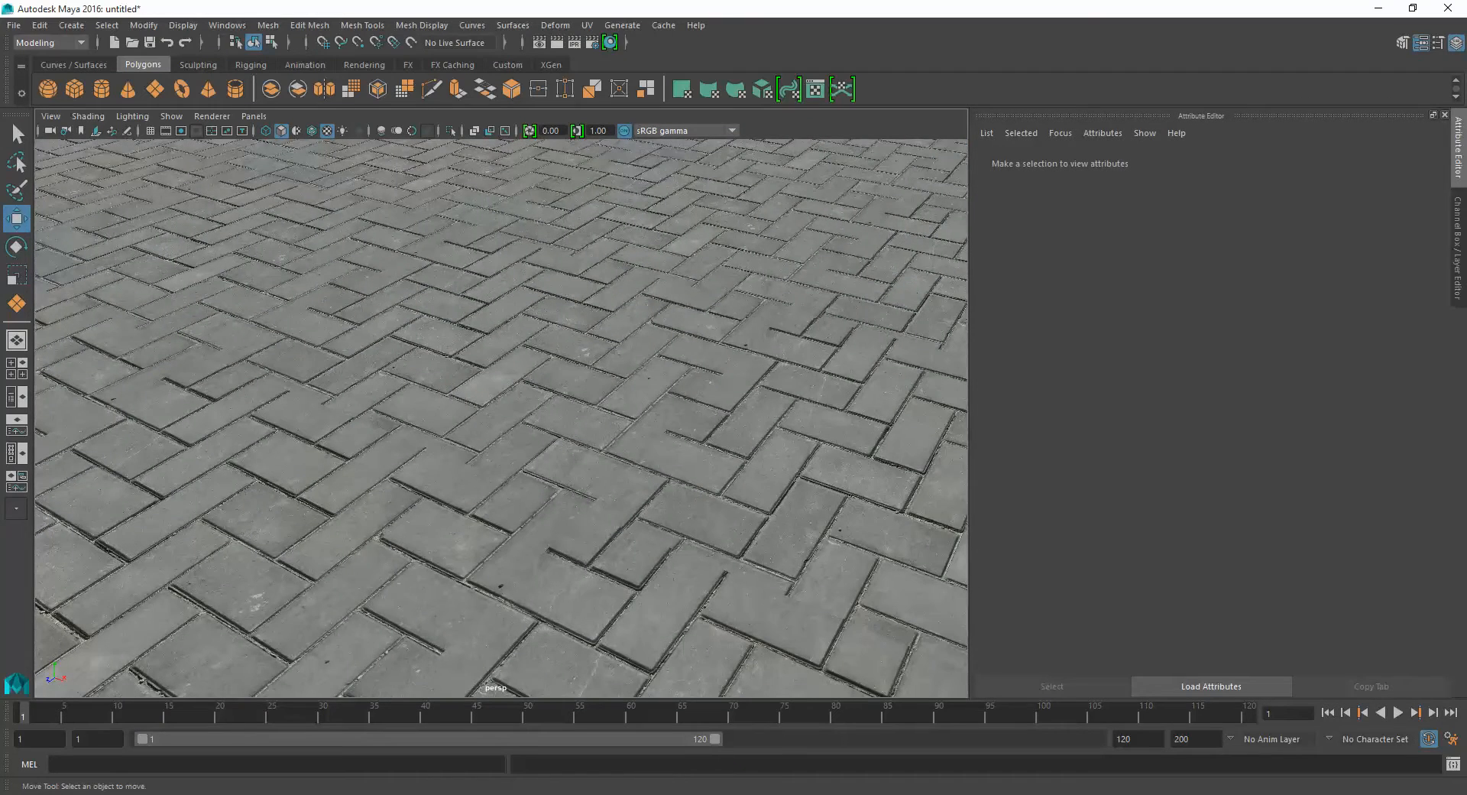
pyautogui.scroll(-8, 501, 417)
pyautogui.moveTo(535, 412)
pyautogui.keyDown('alt'); pyautogui.mouseDown()
pyautogui.moveTo(458, 422)
pyautogui.moveTo(524, 425)
pyautogui.mouseUp(); pyautogui.keyUp('alt')
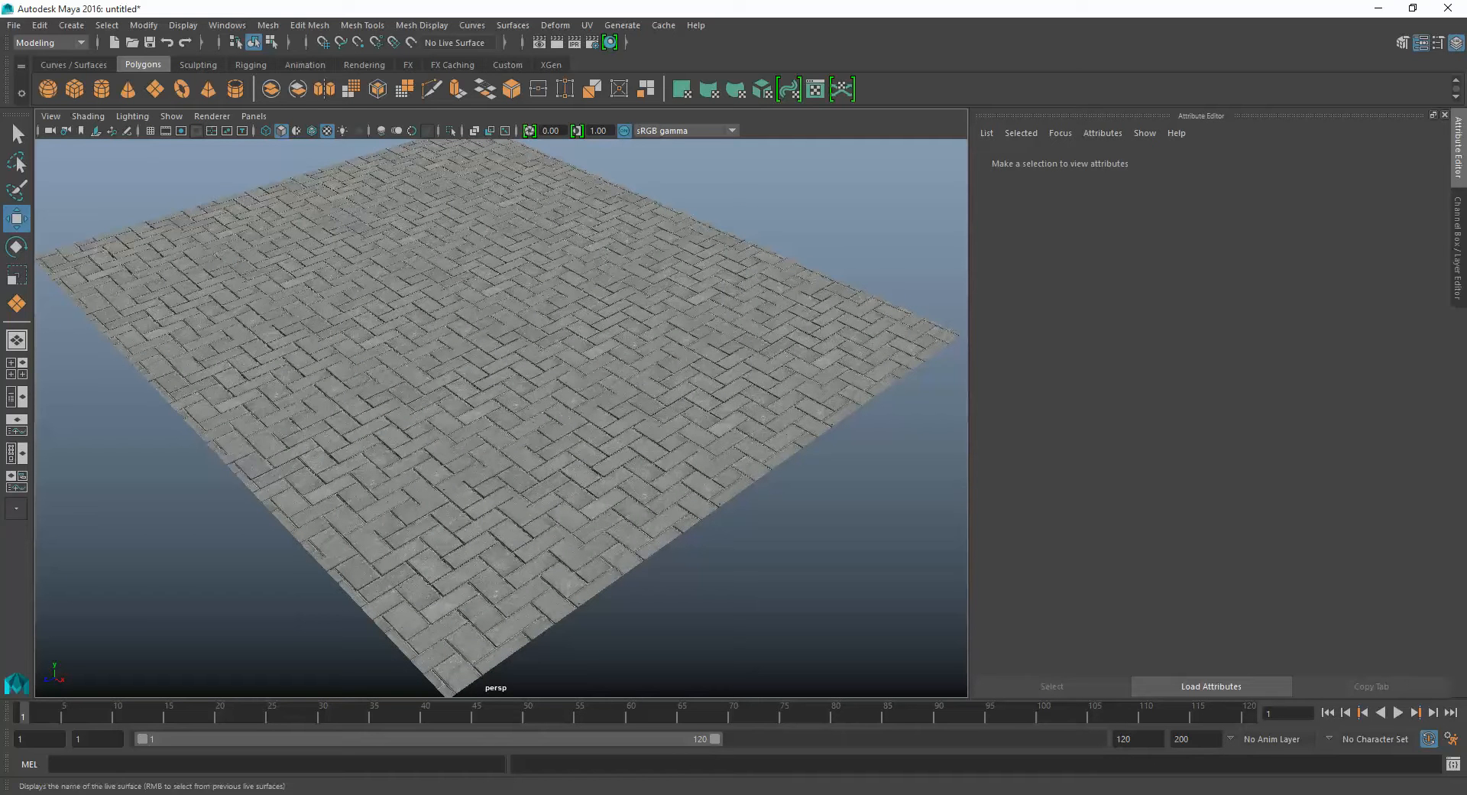
# Open the Hypershade and graph the input and output connections of the lambert1 material.
pyautogui.click(610, 42)
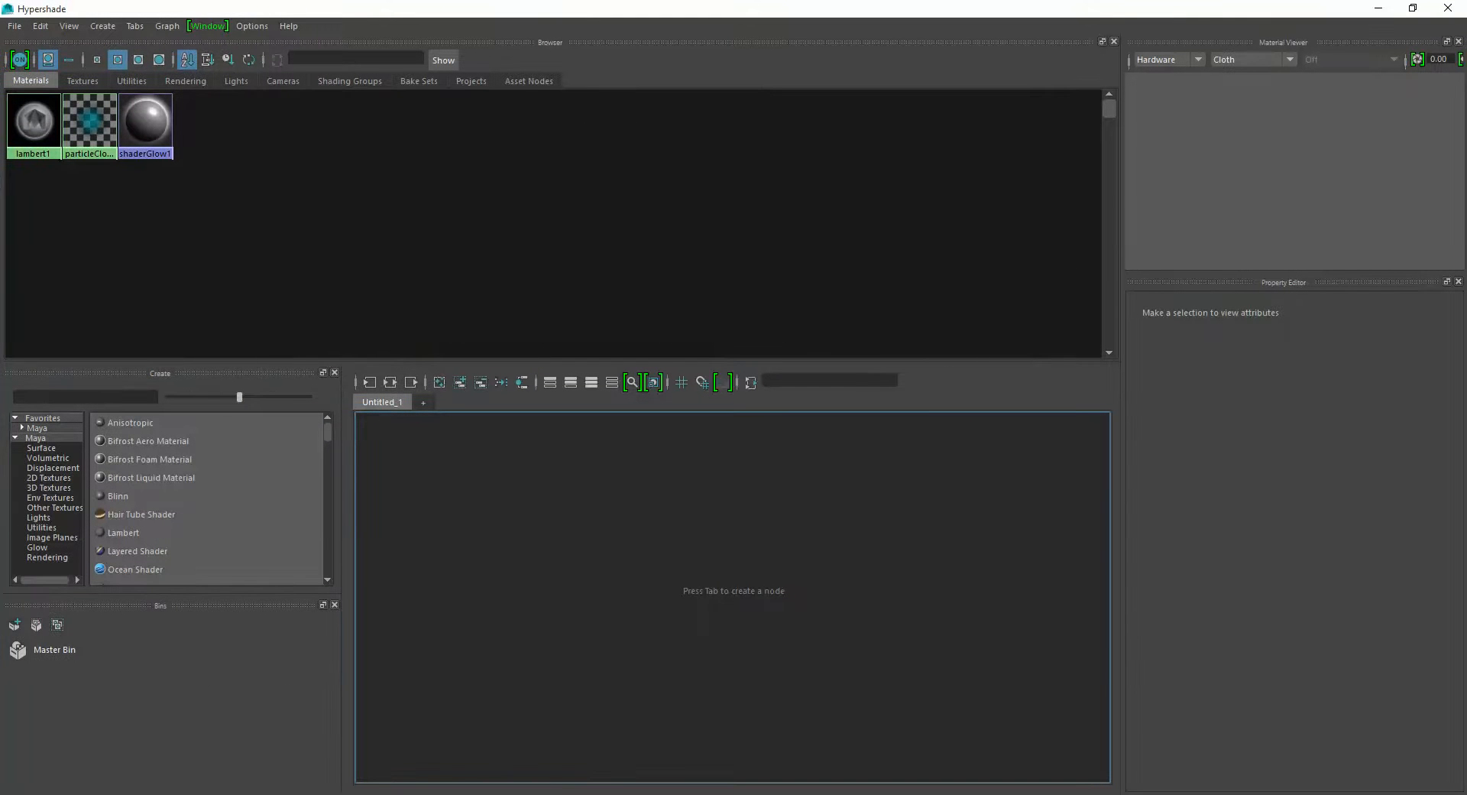
pyautogui.click(34, 120)
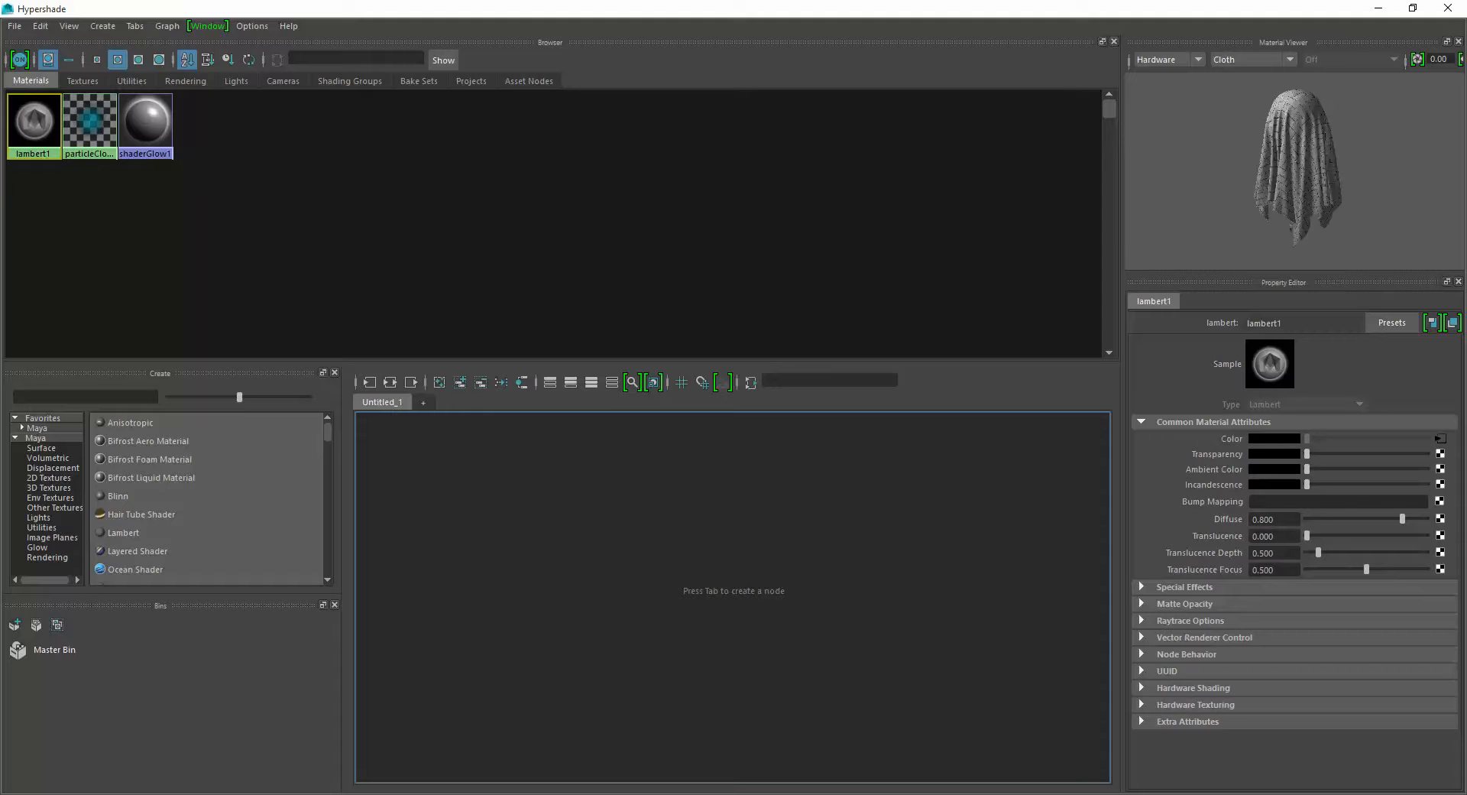
pyautogui.click(390, 382)
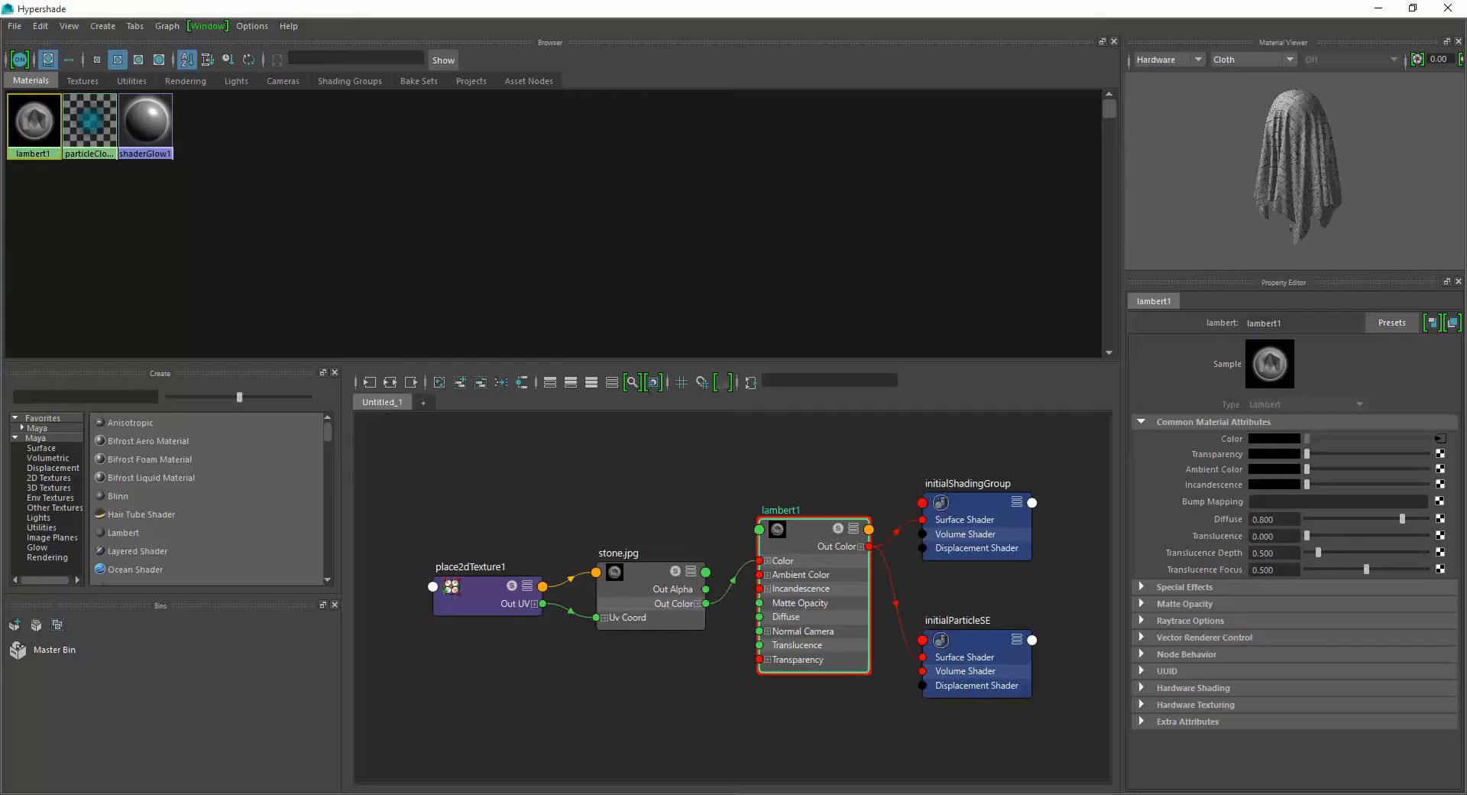
# Inspect the attributes of the stone.jpg, place2dTexture1 and initialShadingGroup nodes, and close the Hypershade.
pyautogui.moveTo(646, 590)
pyautogui.mouseDown()
pyautogui.moveTo(645, 554)
pyautogui.moveTo(645, 573)
pyautogui.mouseUp()
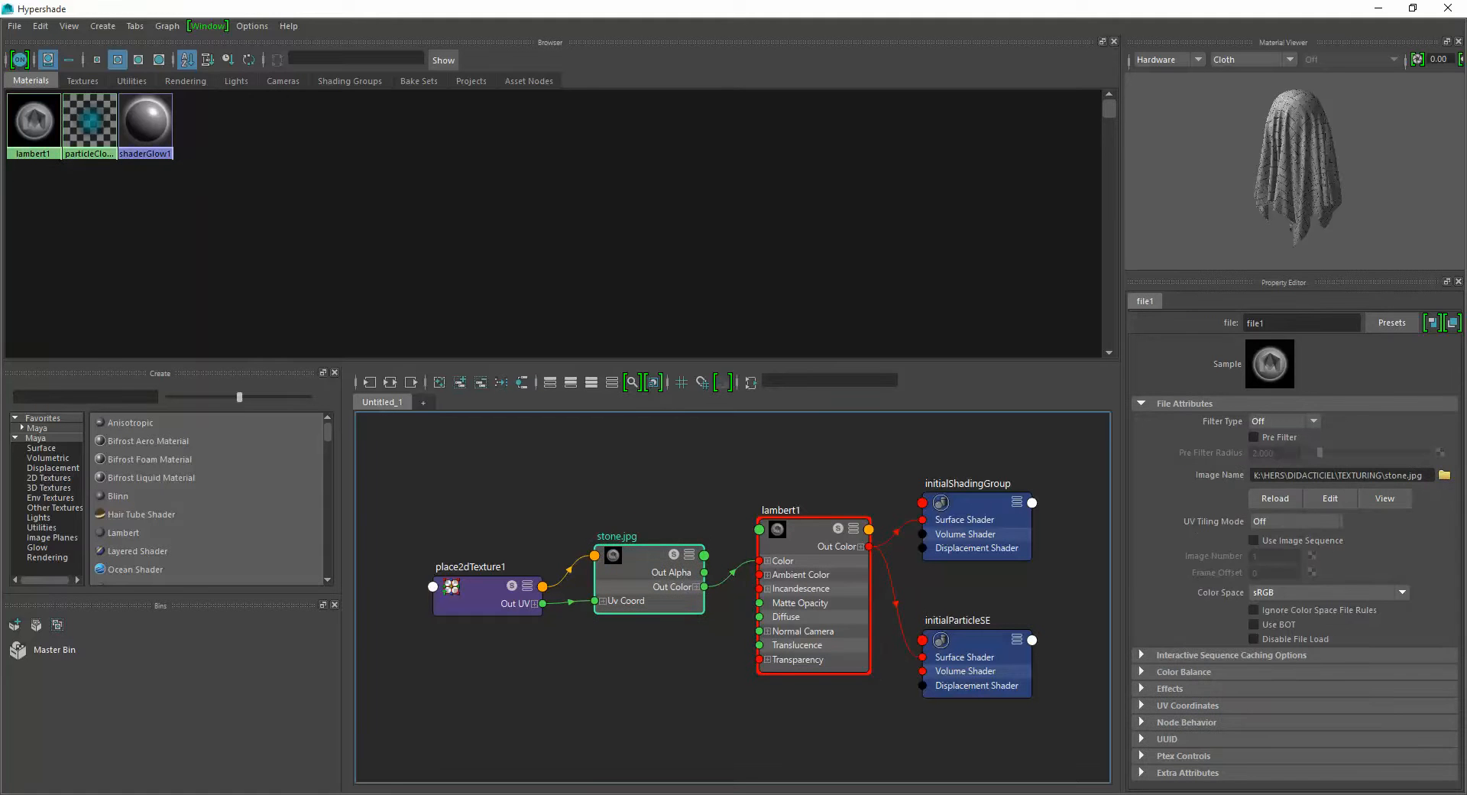
pyautogui.moveTo(478, 596)
pyautogui.mouseDown()
pyautogui.moveTo(478, 568)
pyautogui.moveTo(478, 582)
pyautogui.mouseUp()
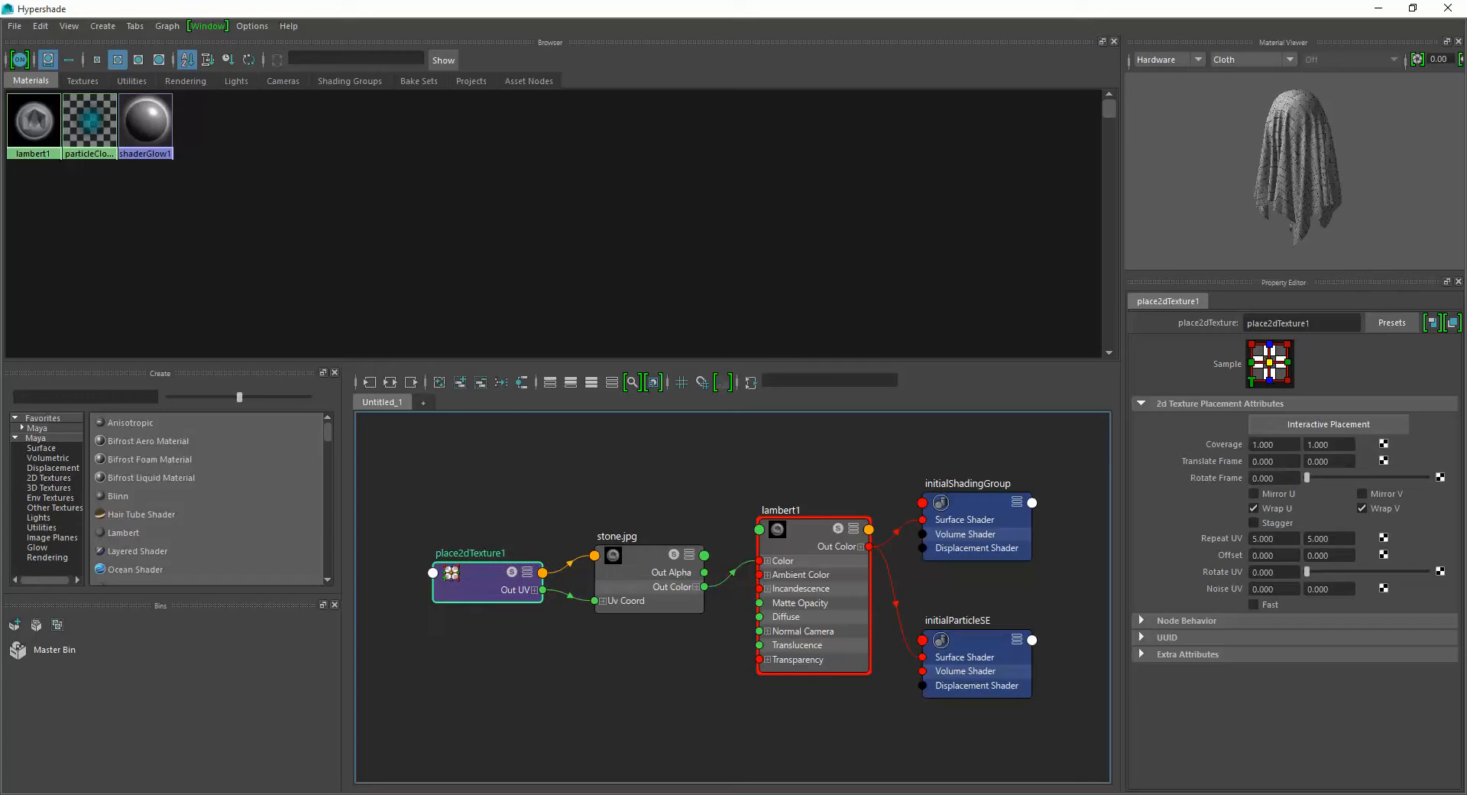
pyautogui.moveTo(1279, 539)
pyautogui.mouseDown()
pyautogui.moveTo(1251, 538)
pyautogui.moveTo(1306, 538)
pyautogui.moveTo(1250, 539)
pyautogui.mouseUp()
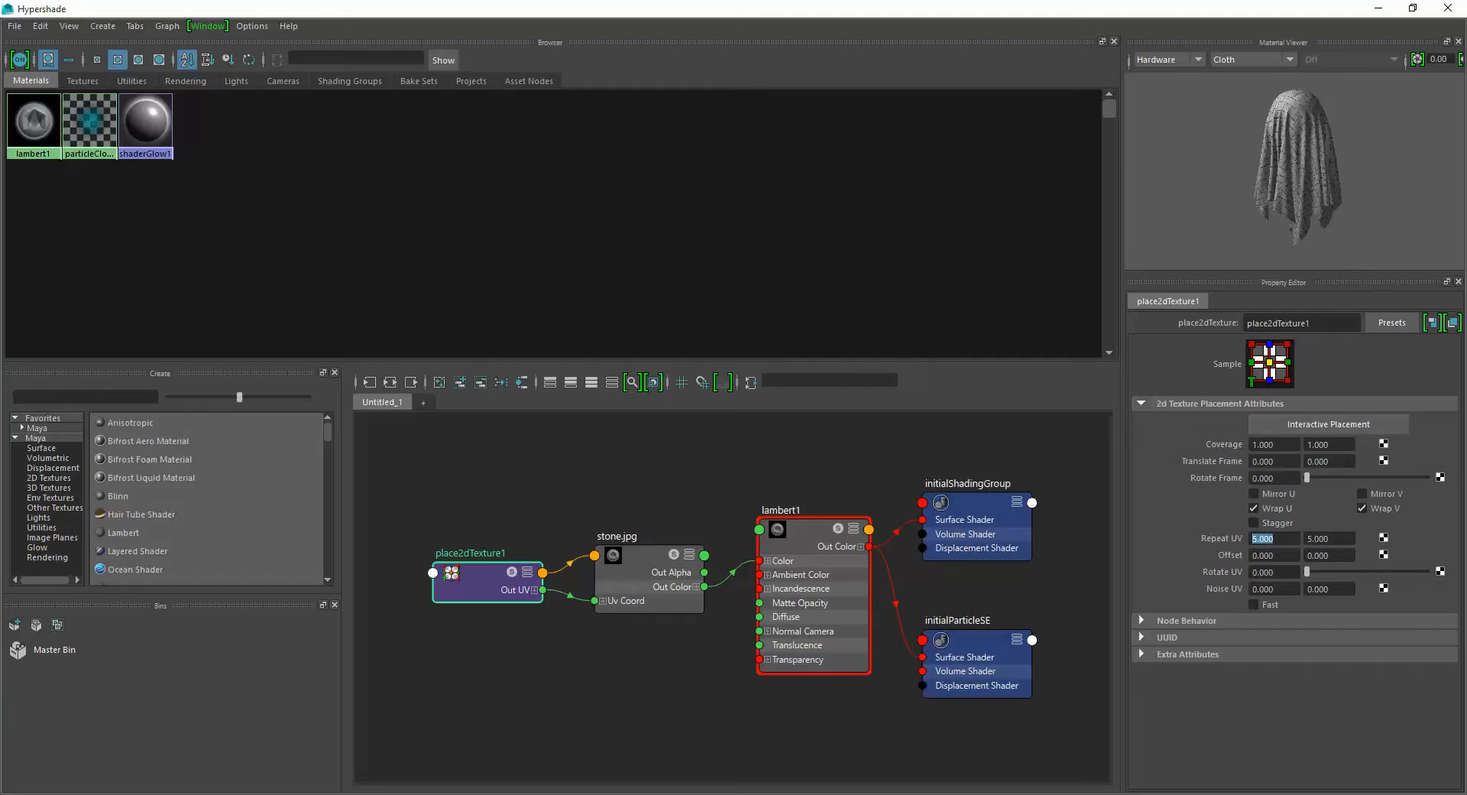
pyautogui.click(982, 504)
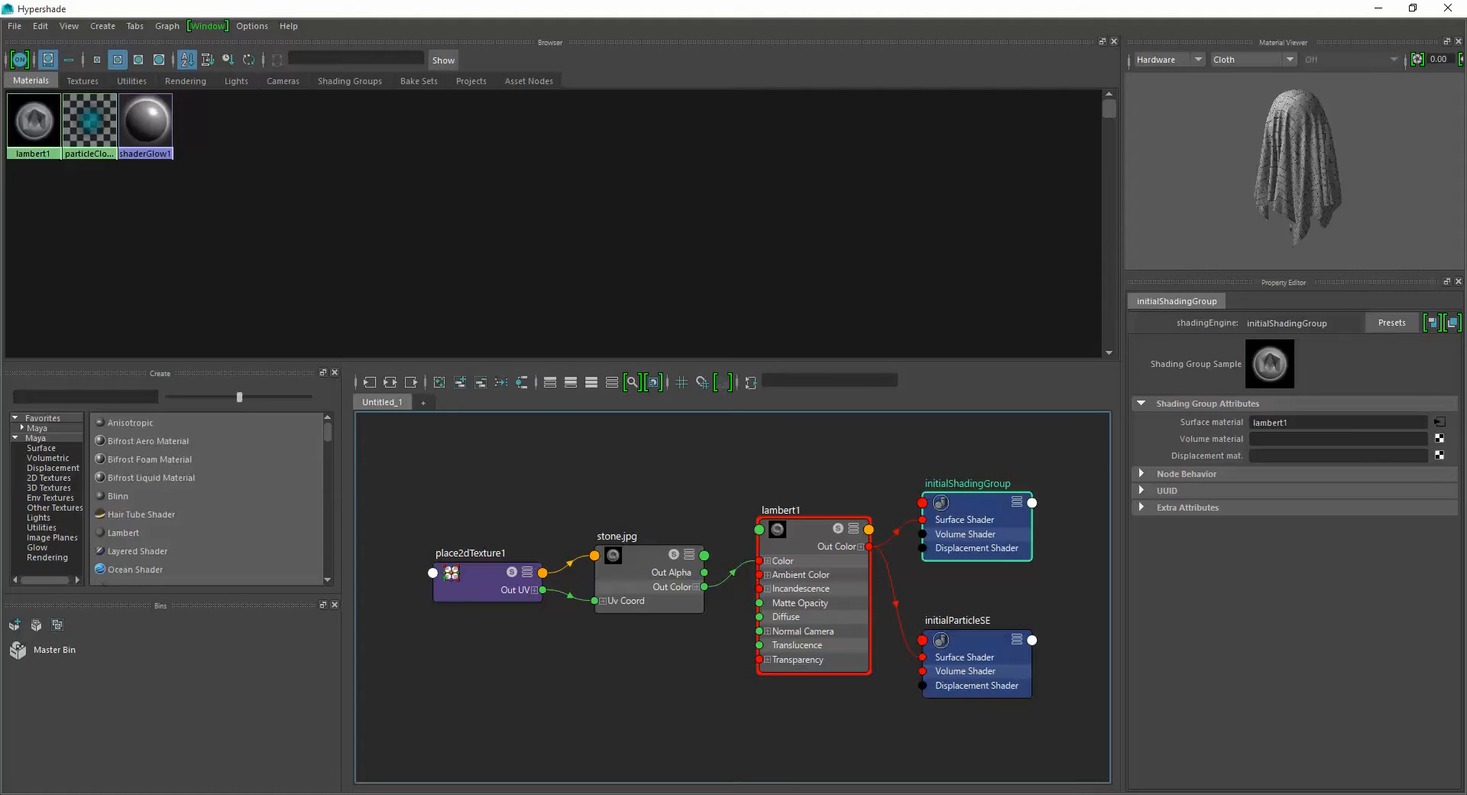
pyautogui.moveTo(752, 9); pyautogui.dragTo(509, 102)
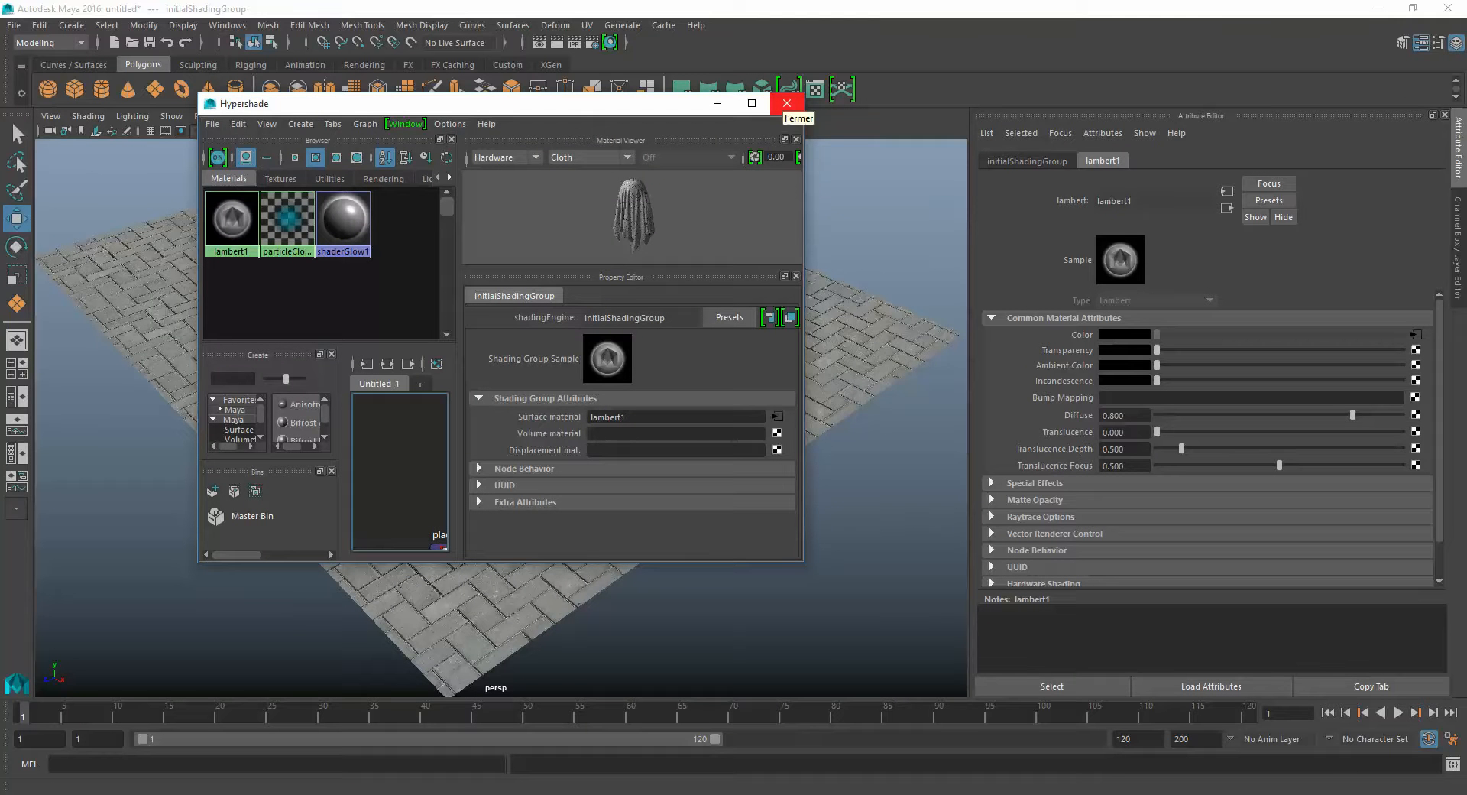
pyautogui.click(787, 104)
# Select the stone plane and set its planar mapping options to project from the Y axis.
pyautogui.click(764, 313)
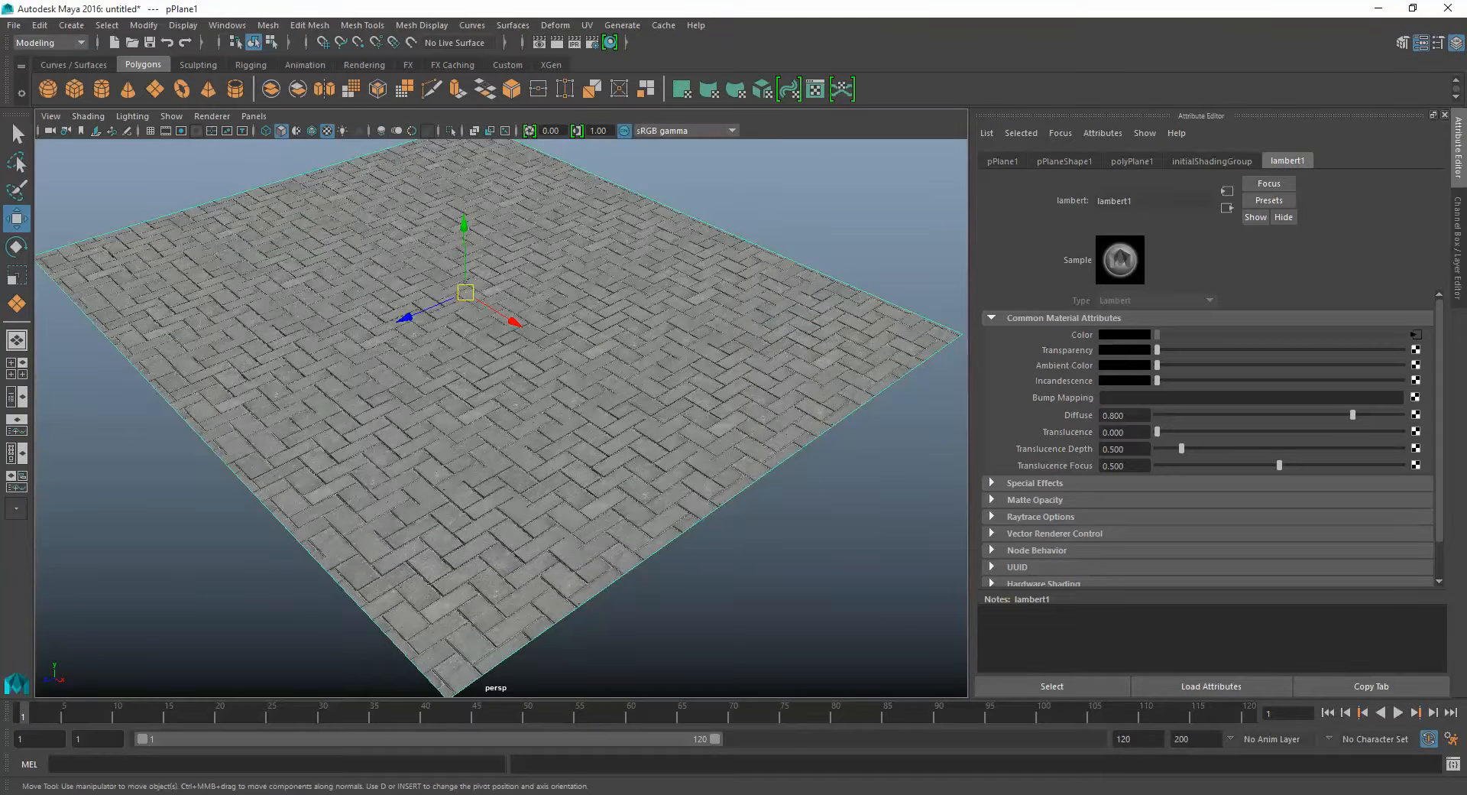
pyautogui.click(586, 25)
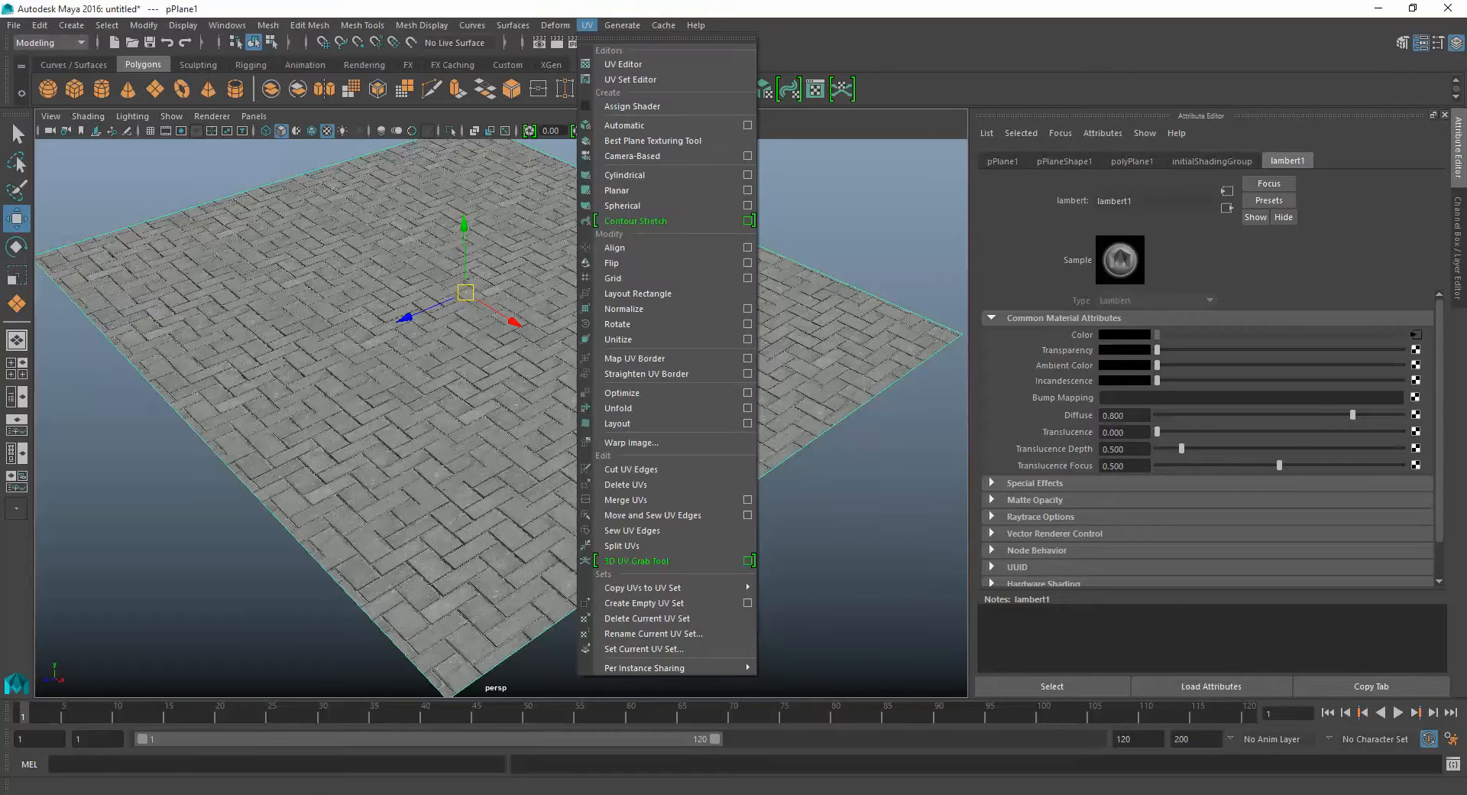
pyautogui.click(747, 190)
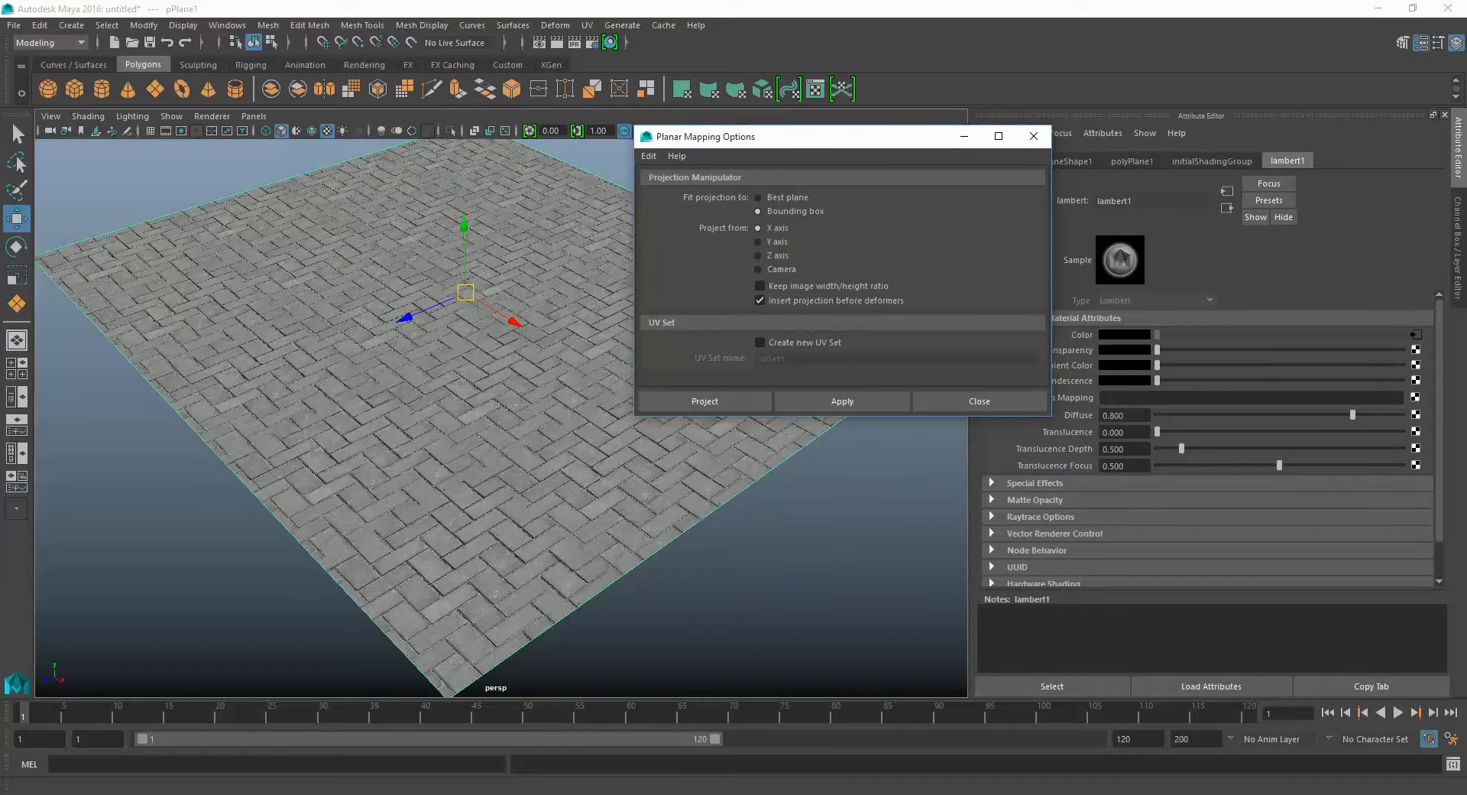
pyautogui.keyDown('alt'); pyautogui.moveTo(489, 459); pyautogui.dragTo(372, 577); pyautogui.keyUp('alt')
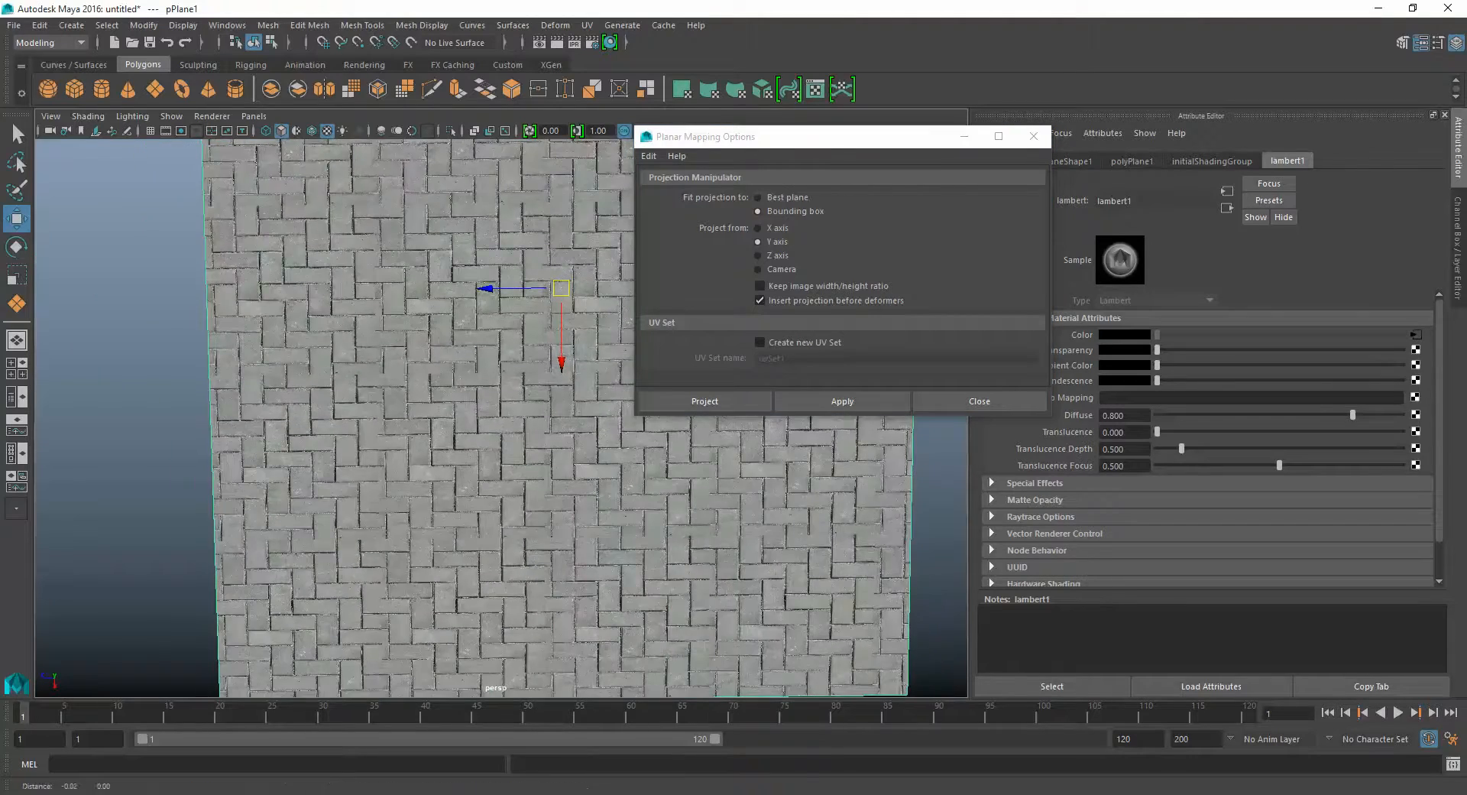
# Examine the plane edge-on and from above to check its orientation against the planar projection axis.
pyautogui.keyDown('alt'); pyautogui.moveTo(372, 577); pyautogui.dragTo(325, 596, button='middle'); pyautogui.keyUp('alt')
pyautogui.scroll(-1, 325, 596)
pyautogui.keyDown('alt'); pyautogui.moveTo(325, 596); pyautogui.dragTo(336, 415); pyautogui.keyUp('alt')
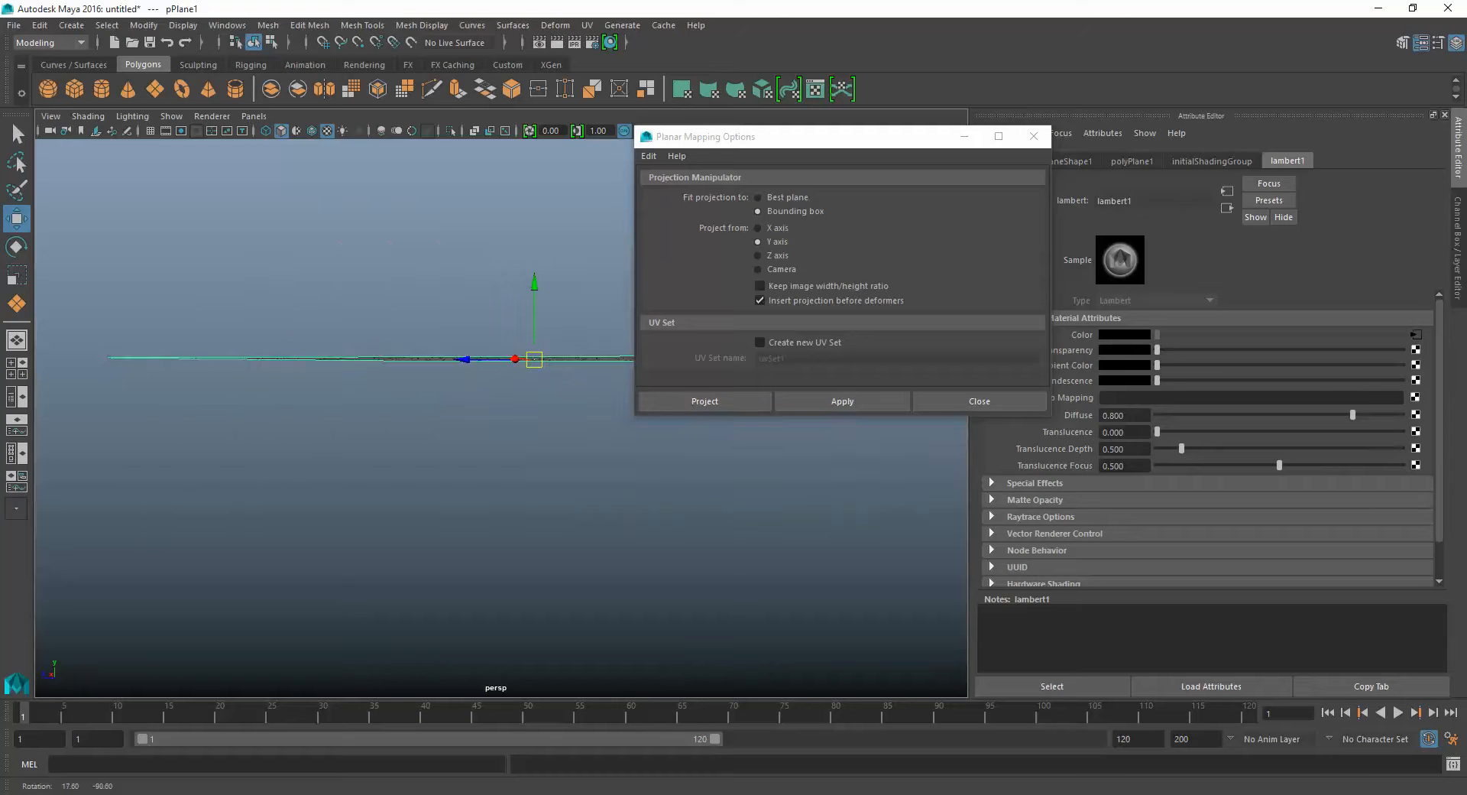
pyautogui.moveTo(765, 136); pyautogui.dragTo(1030, 113)
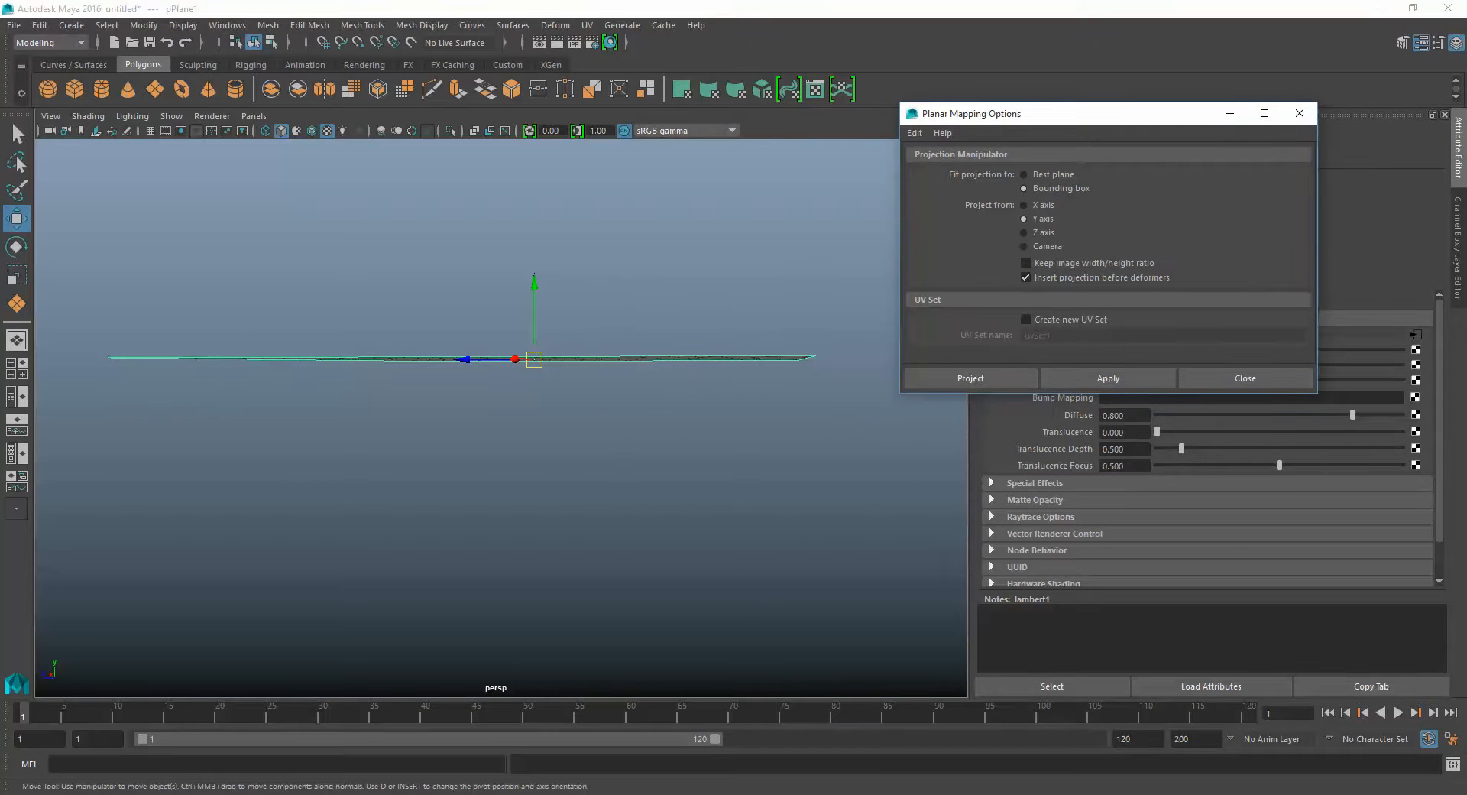
pyautogui.keyDown('alt'); pyautogui.moveTo(474, 252); pyautogui.dragTo(536, 629); pyautogui.keyUp('alt')
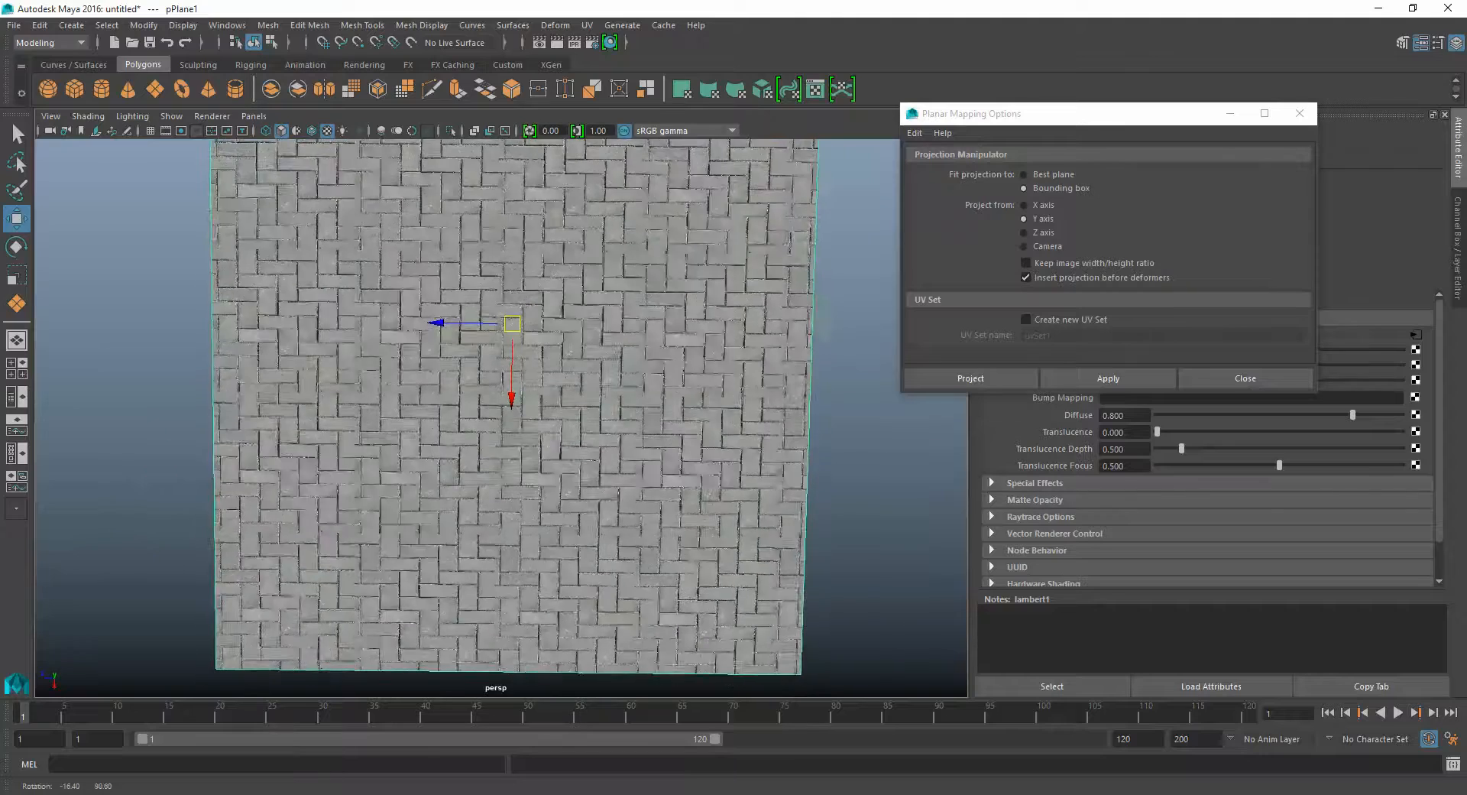
pyautogui.keyDown('alt'); pyautogui.moveTo(537, 629); pyautogui.dragTo(474, 612, button='right'); pyautogui.keyUp('alt')
pyautogui.keyDown('alt'); pyautogui.moveTo(474, 612); pyautogui.dragTo(488, 629, button='middle'); pyautogui.keyUp('alt')
pyautogui.keyDown('alt'); pyautogui.moveTo(488, 628); pyautogui.dragTo(546, 636, button='right'); pyautogui.keyUp('alt')
pyautogui.moveTo(547, 636)
pyautogui.keyDown('alt'); pyautogui.mouseDown()
pyautogui.moveTo(516, 636)
pyautogui.moveTo(549, 636)
pyautogui.mouseUp(); pyautogui.keyUp('alt')
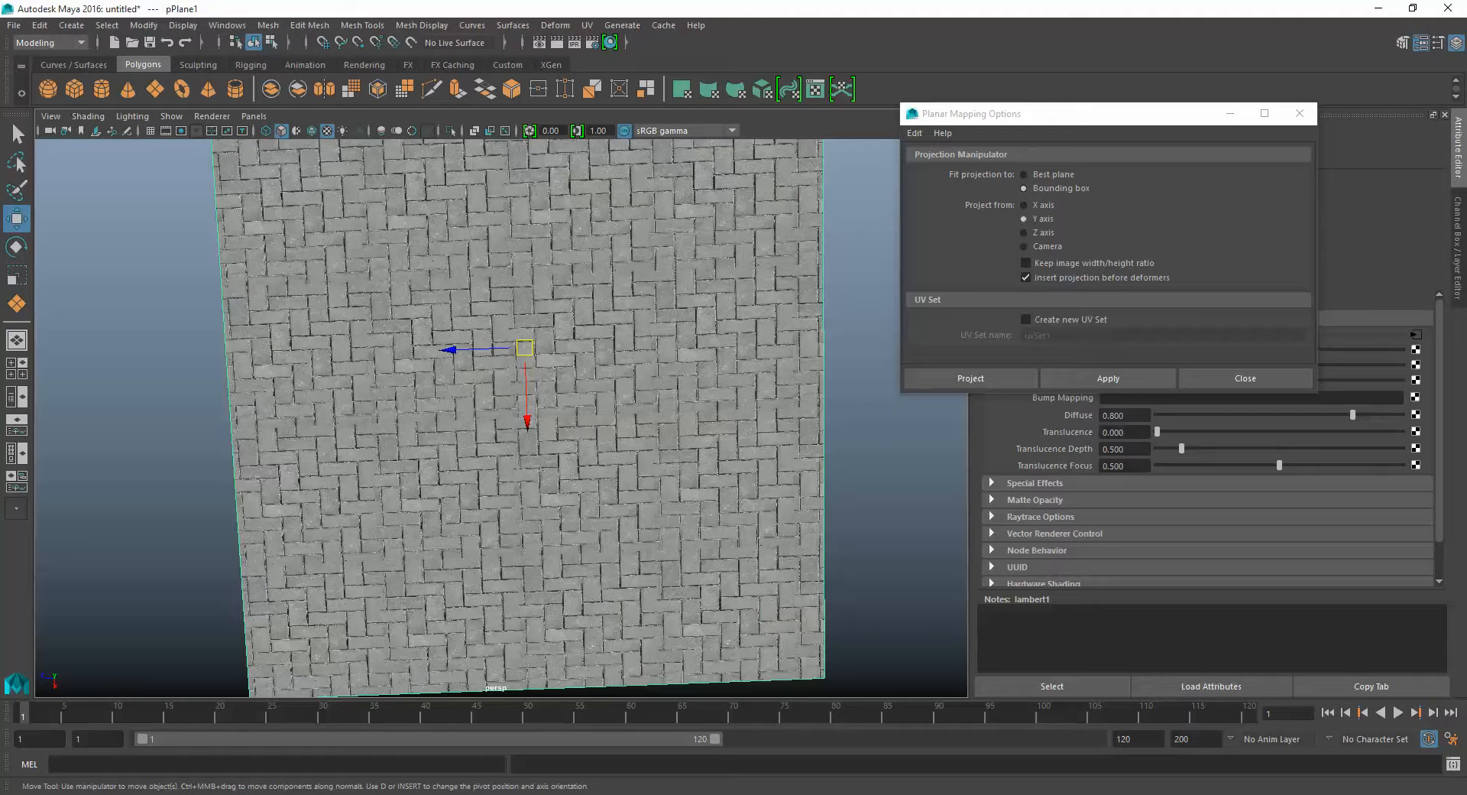
# Apply the planar projection to the plane and enlarge it to about 24.5 wide by 21.3 high with its manipulator handles.
pyautogui.click(1108, 378)
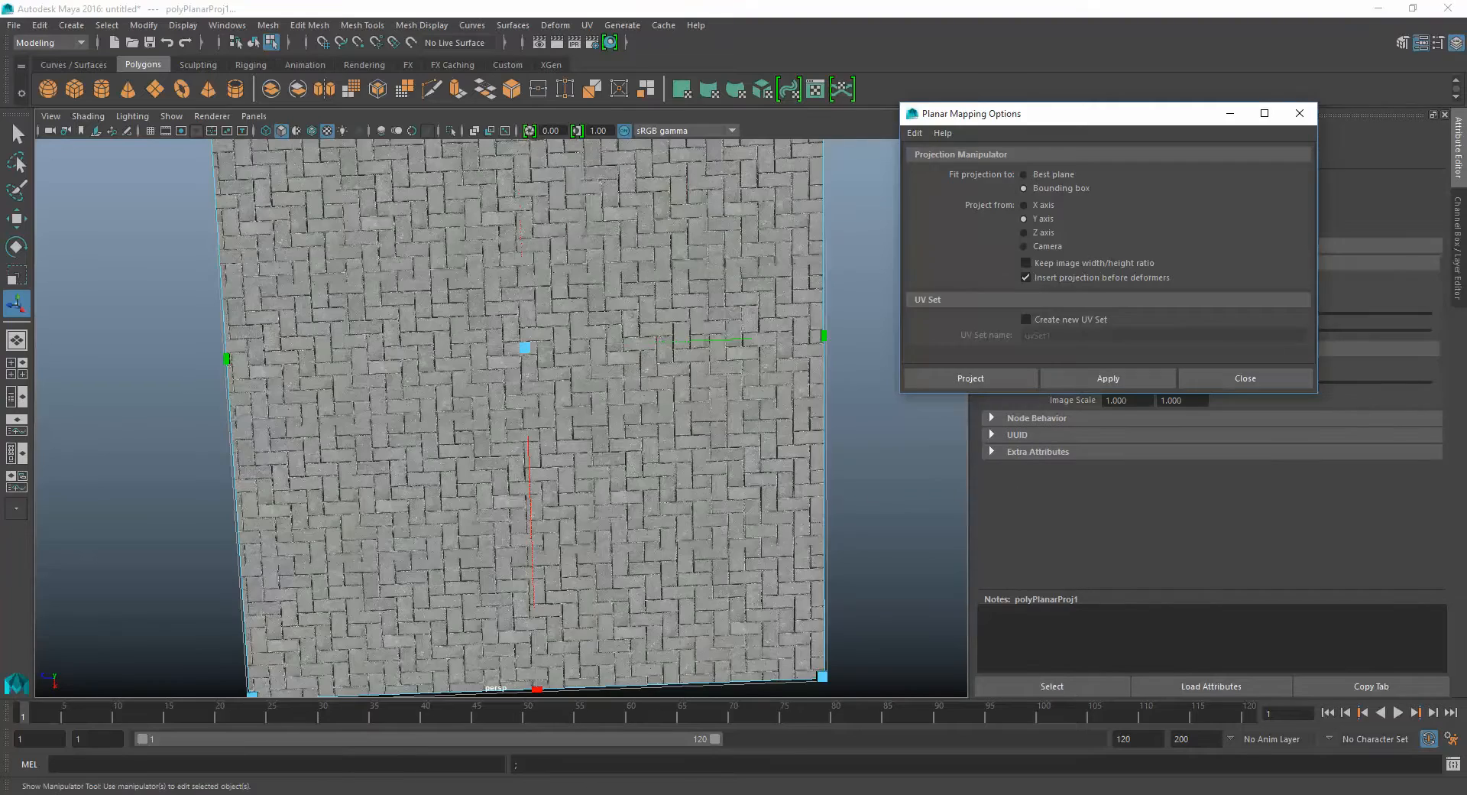
pyautogui.click(1246, 378)
pyautogui.keyDown('alt'); pyautogui.moveTo(505, 397); pyautogui.dragTo(447, 401); pyautogui.keyUp('alt')
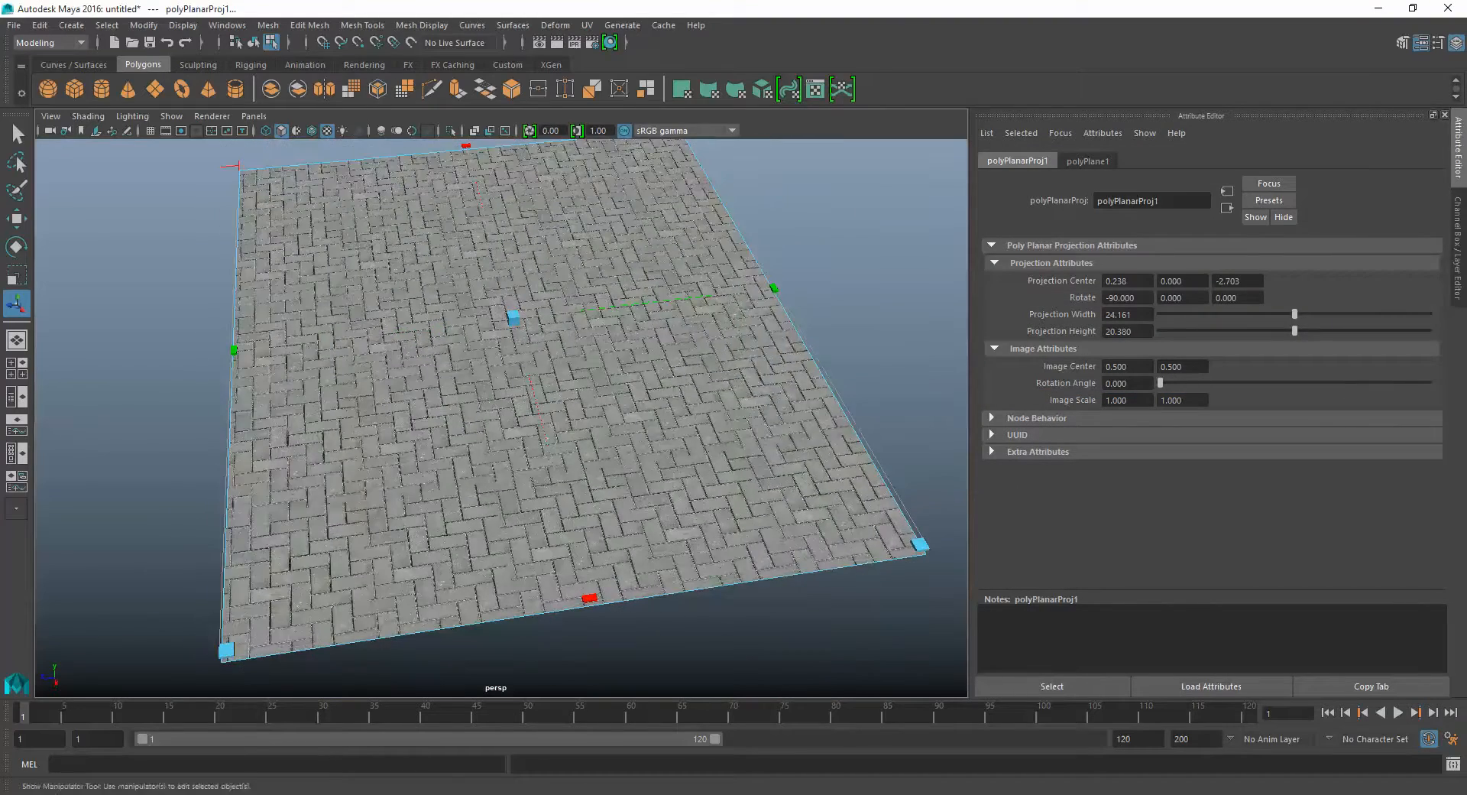
pyautogui.moveTo(775, 288)
pyautogui.mouseDown()
pyautogui.moveTo(566, 311)
pyautogui.moveTo(785, 286)
pyautogui.mouseUp()
pyautogui.moveTo(589, 597)
pyautogui.mouseDown()
pyautogui.moveTo(550, 445)
pyautogui.moveTo(592, 604)
pyautogui.mouseUp()
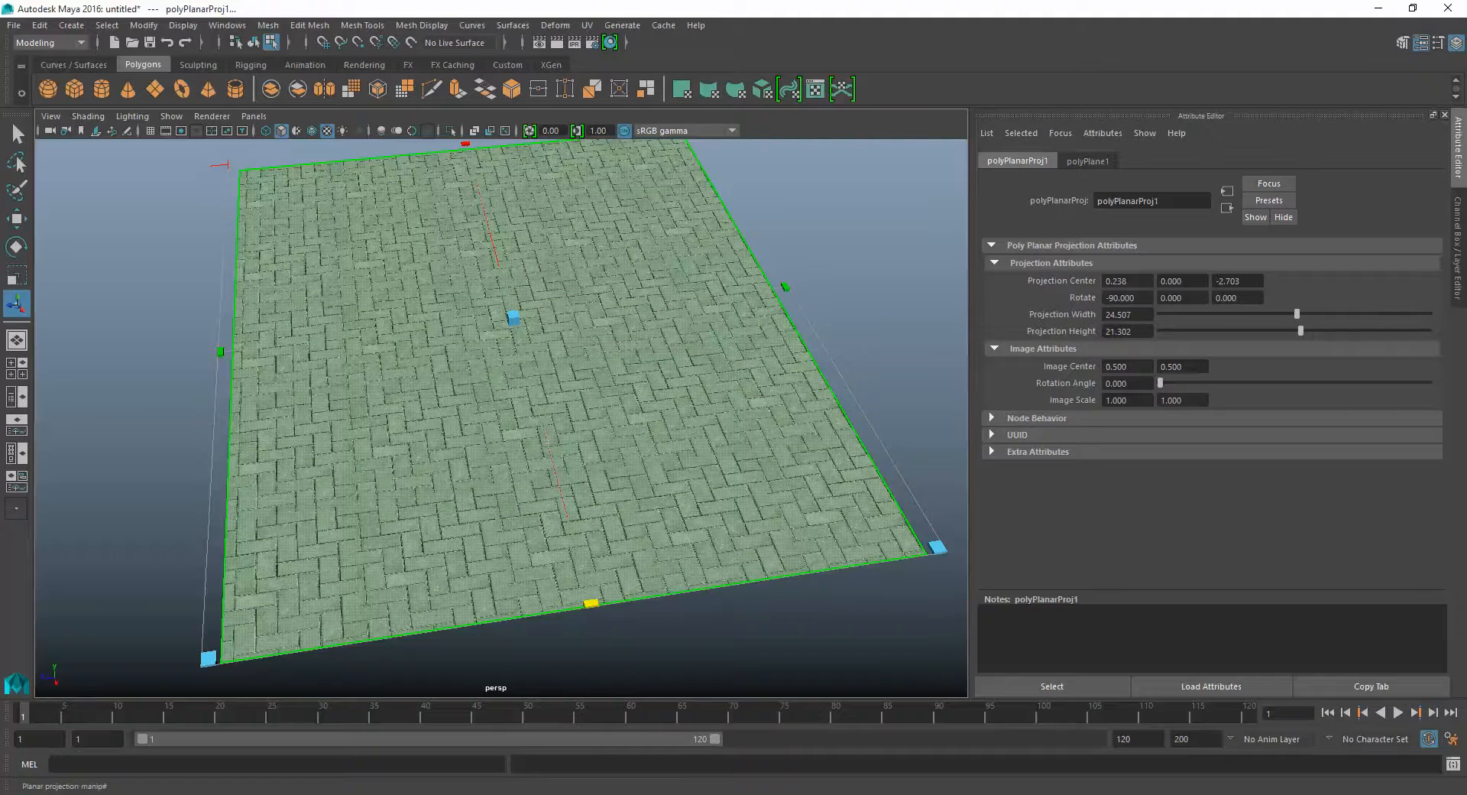
# Return to object selection, delete the stone plane and show the viewport grid.
pyautogui.moveTo(600, 288); pyautogui.dragTo(665, 264, button='right')
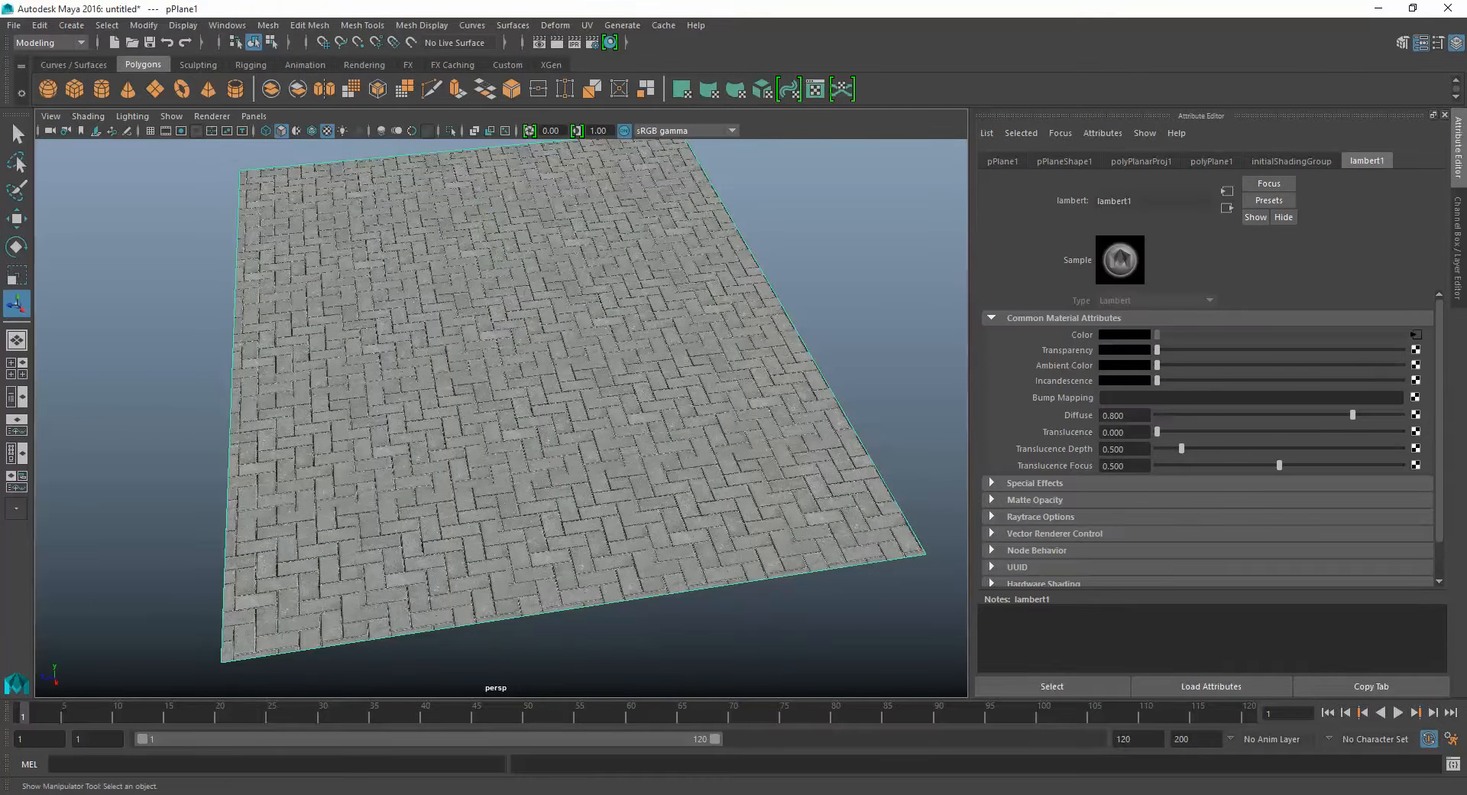
pyautogui.press('Delete')
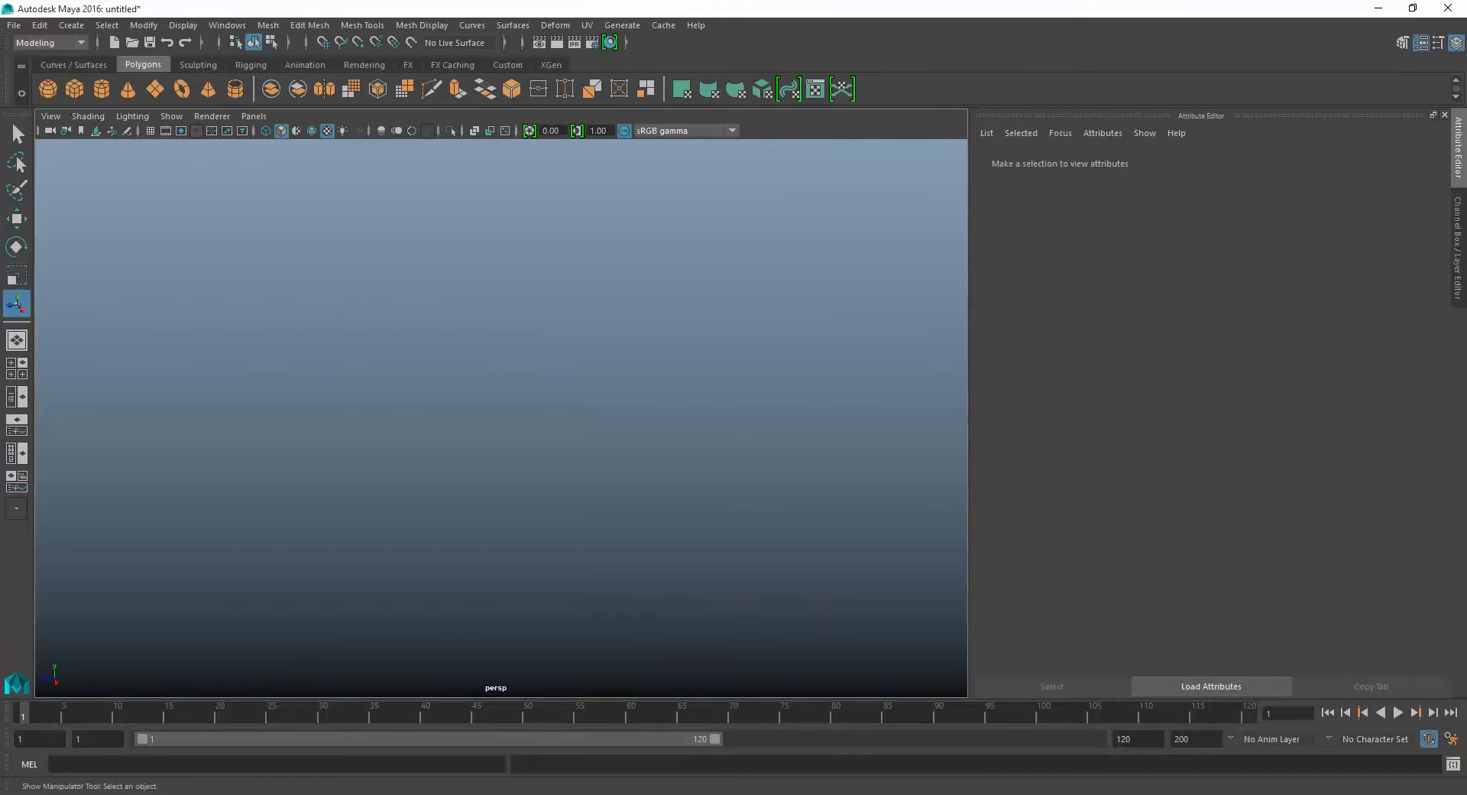
pyautogui.click(150, 130)
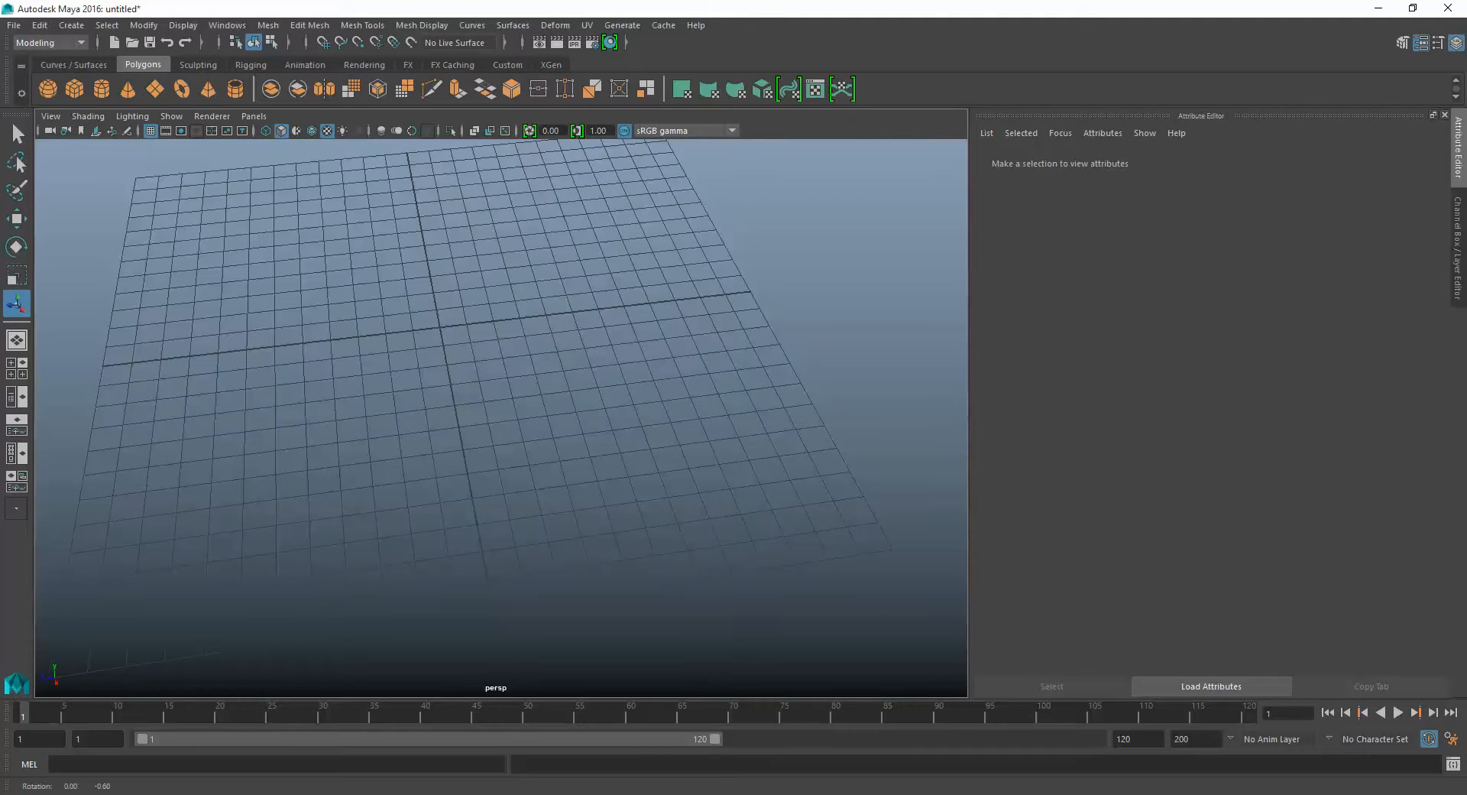
# Create an equal-sided polygon cube centred on the grid origin.
pyautogui.keyDown('alt'); pyautogui.moveTo(489, 428); pyautogui.dragTo(491, 382); pyautogui.keyUp('alt')
pyautogui.keyDown('alt'); pyautogui.moveTo(490, 382); pyautogui.dragTo(589, 435, button='middle'); pyautogui.keyUp('alt')
pyautogui.keyDown('alt'); pyautogui.moveTo(588, 435); pyautogui.dragTo(588, 454); pyautogui.keyUp('alt')
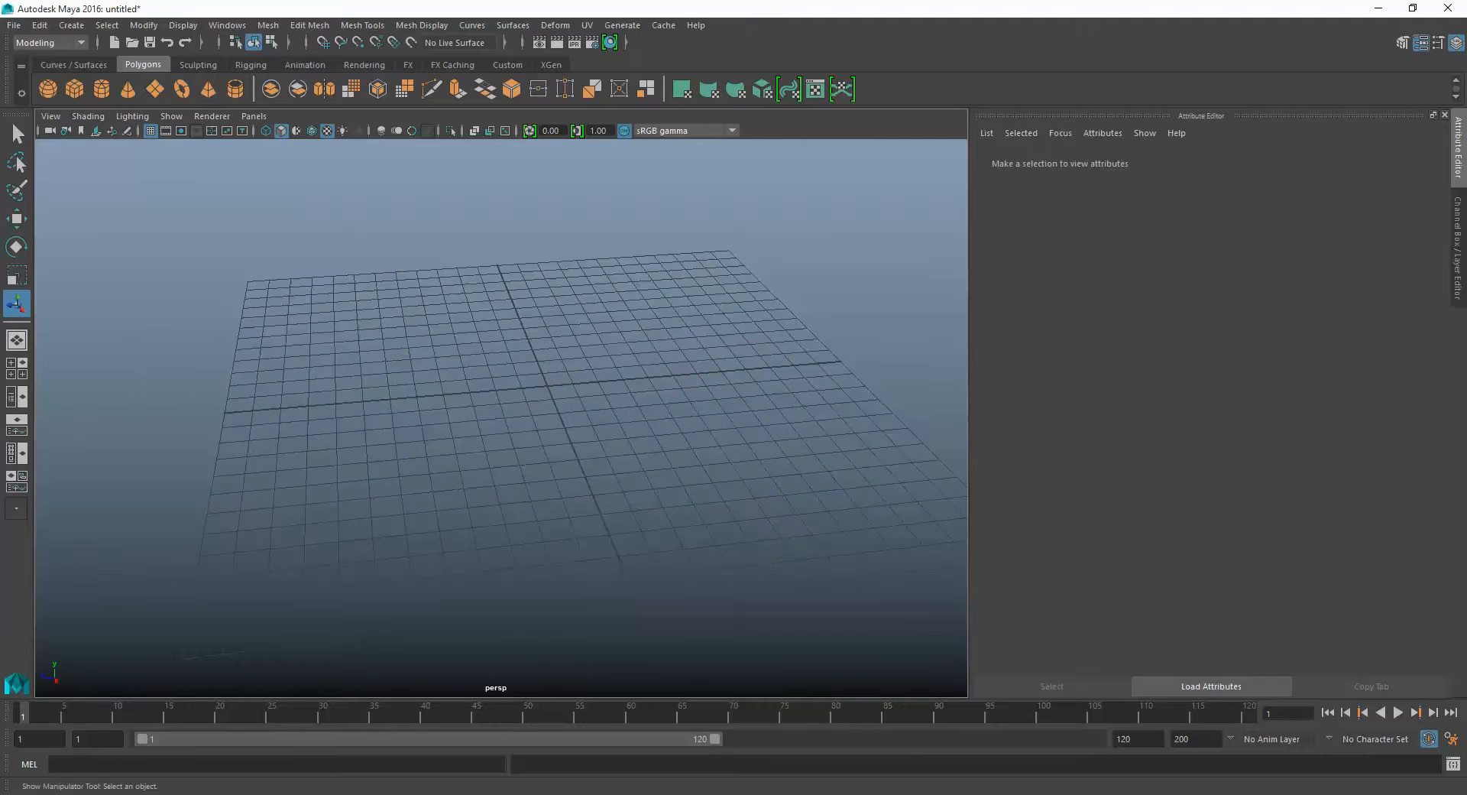
pyautogui.click(74, 89)
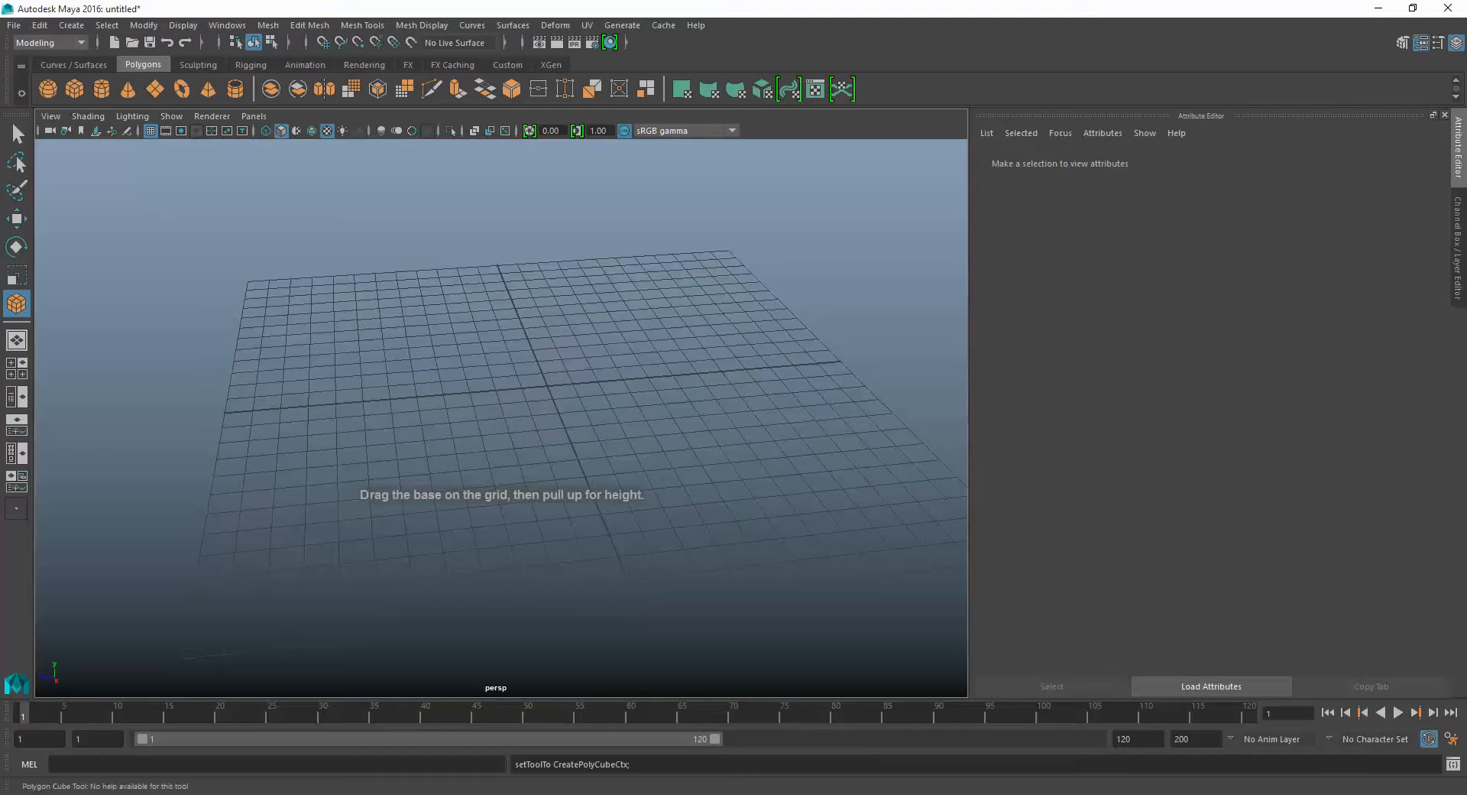
pyautogui.keyDown('shift'); pyautogui.moveTo(548, 385); pyautogui.dragTo(704, 441); pyautogui.keyUp('shift')
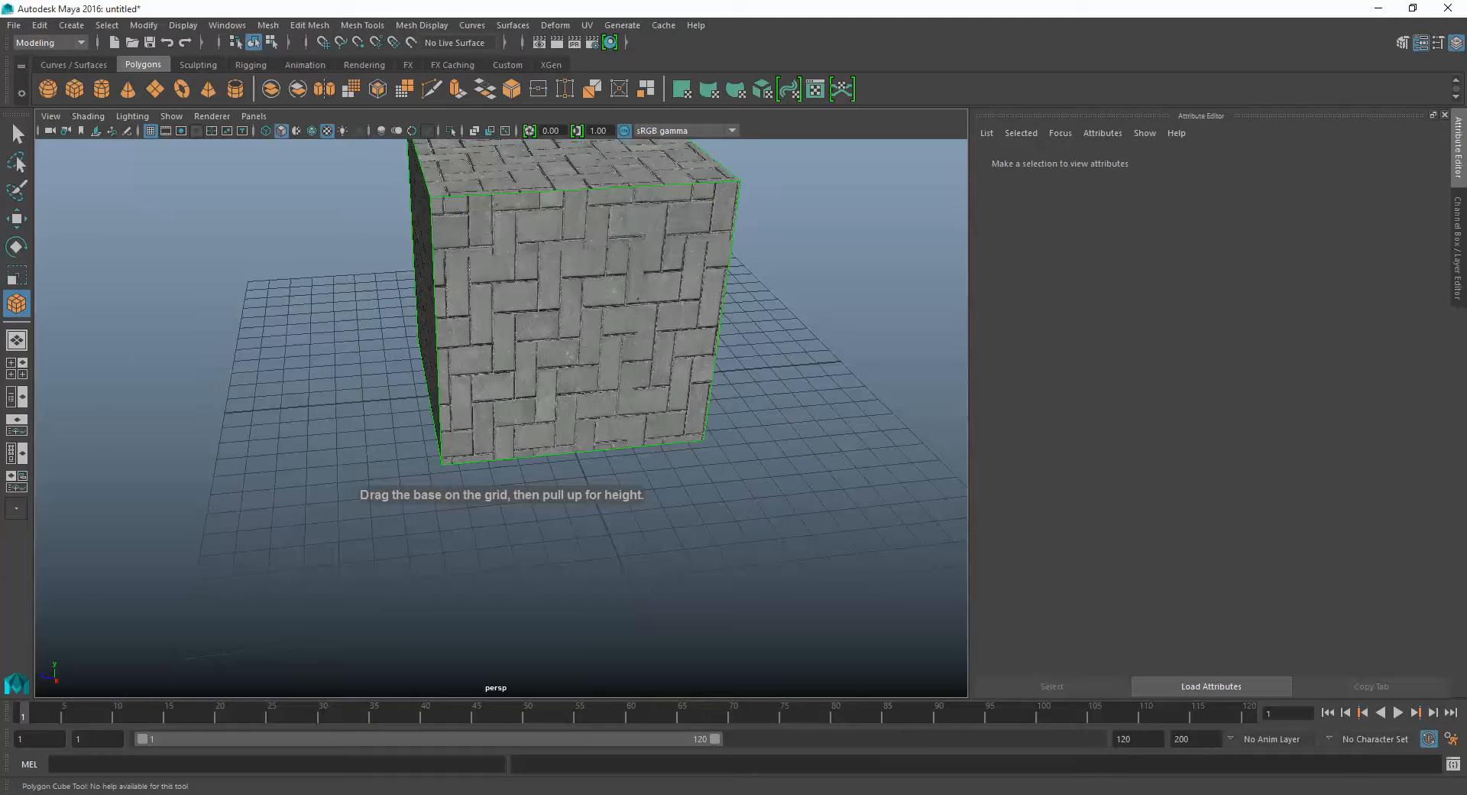
pyautogui.keyDown('alt'); pyautogui.moveTo(704, 440); pyautogui.dragTo(635, 502, button='middle'); pyautogui.keyUp('alt')
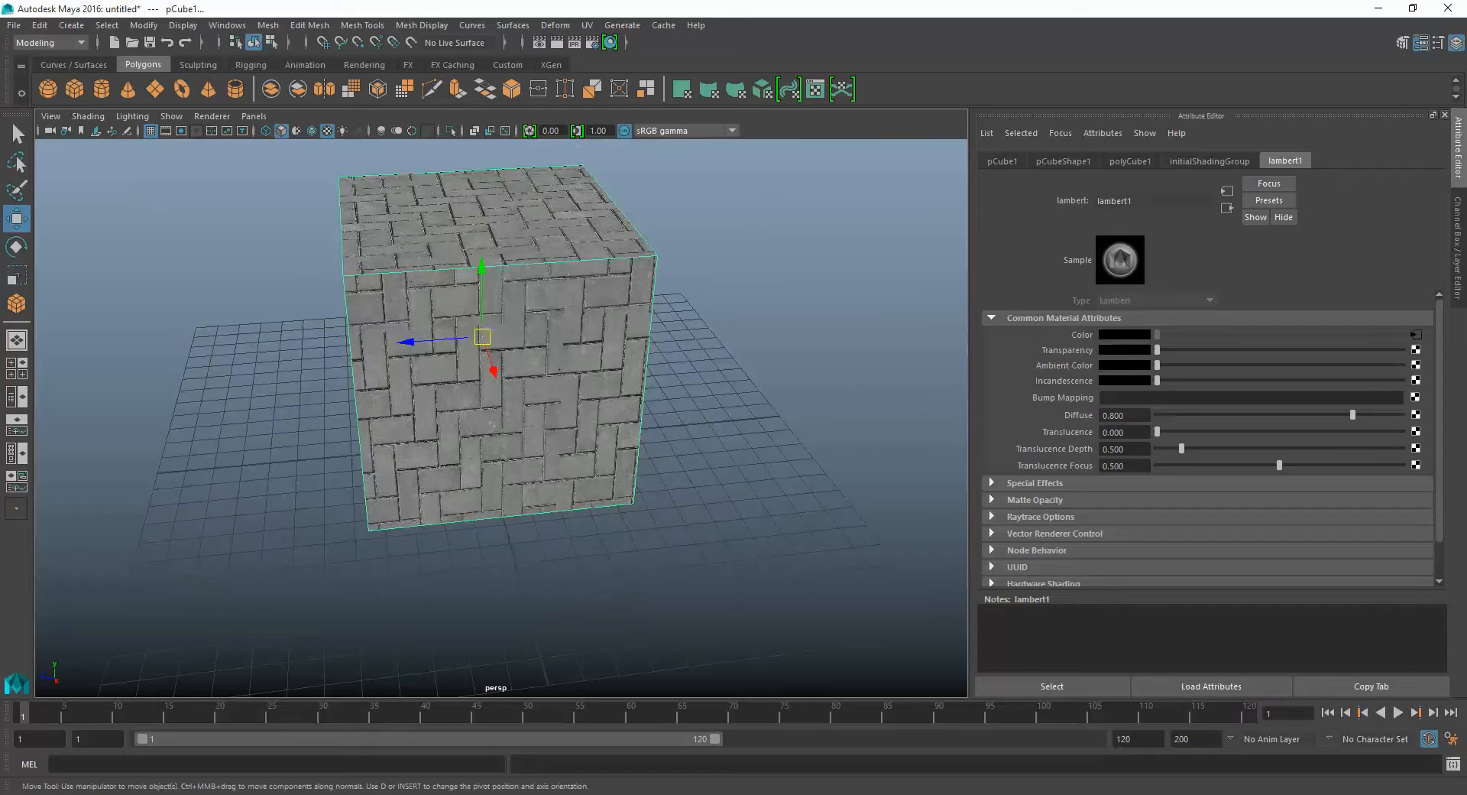
# Break the texture connection on lambert1's Color and assign a new File texture to it.
pyautogui.rightClick(1102, 336)
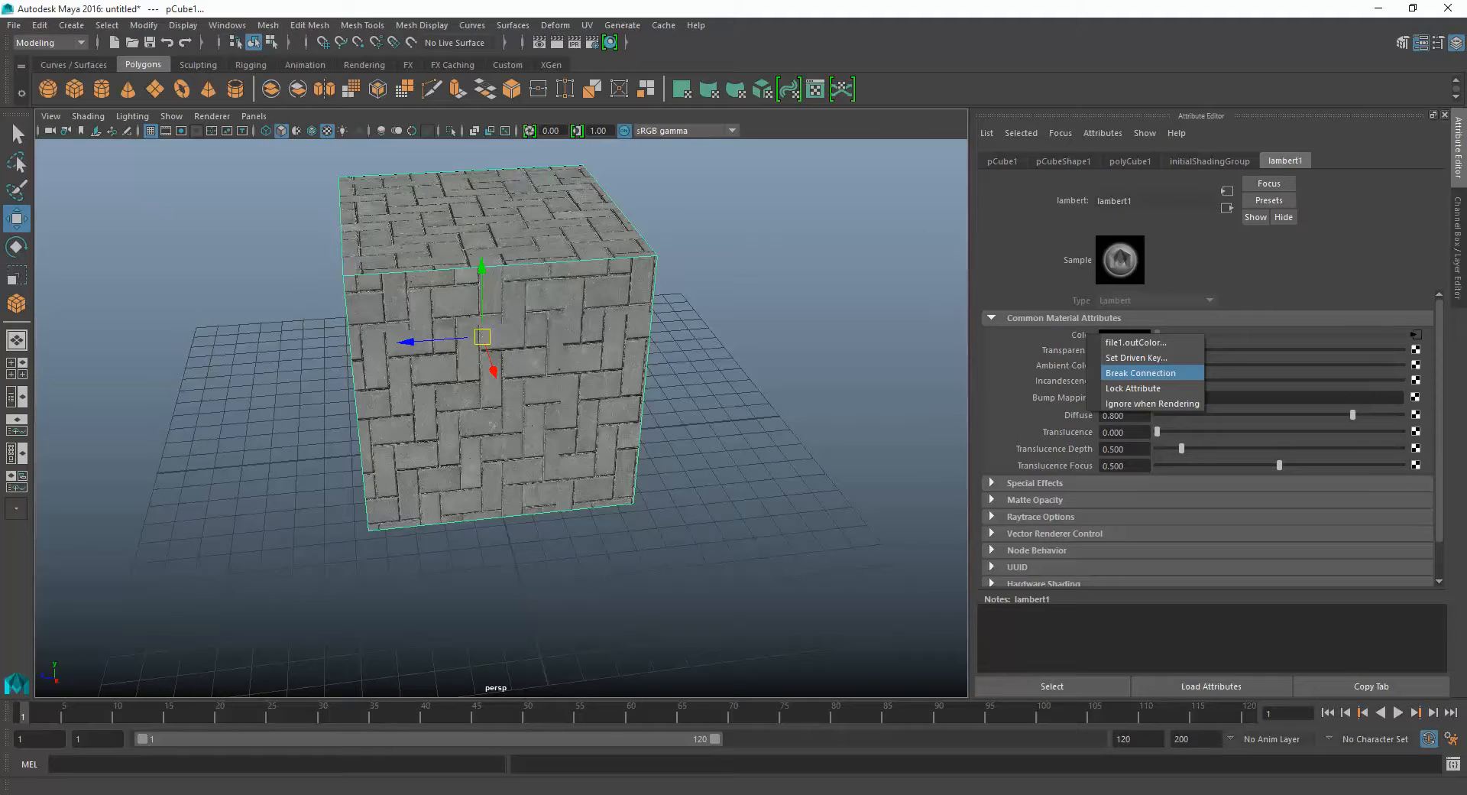
pyautogui.click(1141, 372)
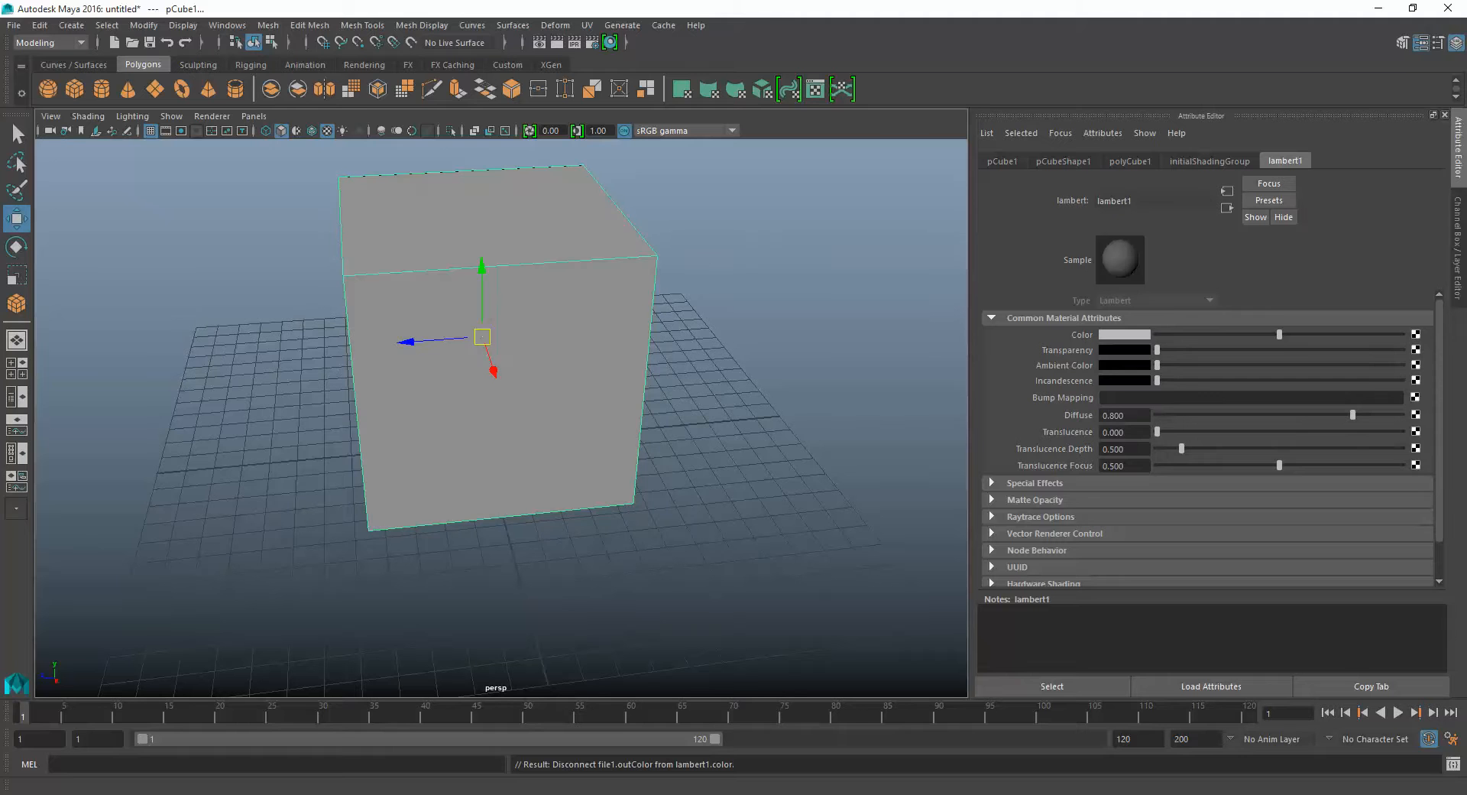
pyautogui.keyDown('alt'); pyautogui.moveTo(500, 340); pyautogui.dragTo(501, 362, button='middle'); pyautogui.keyUp('alt')
pyautogui.click(1416, 334)
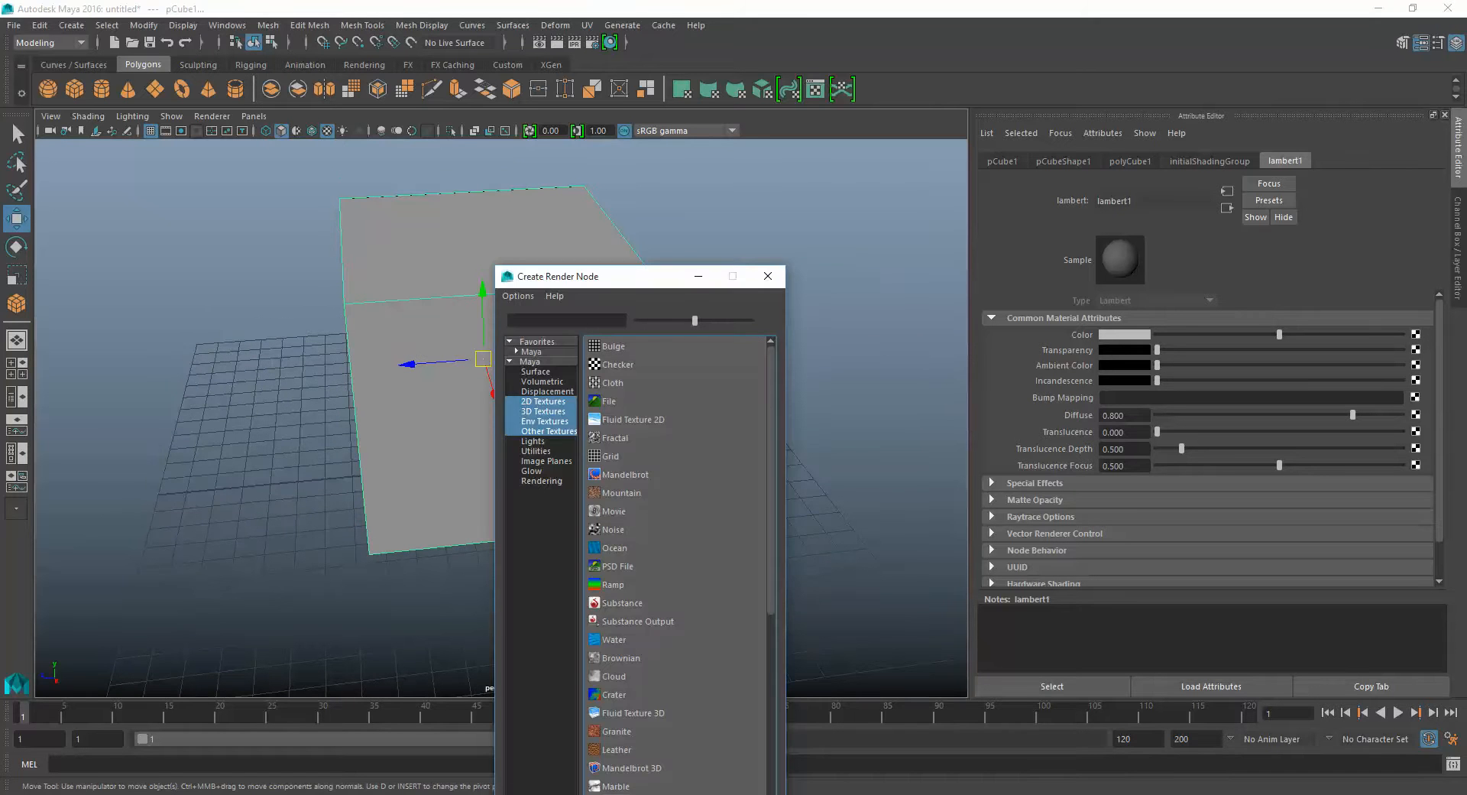
pyautogui.click(609, 401)
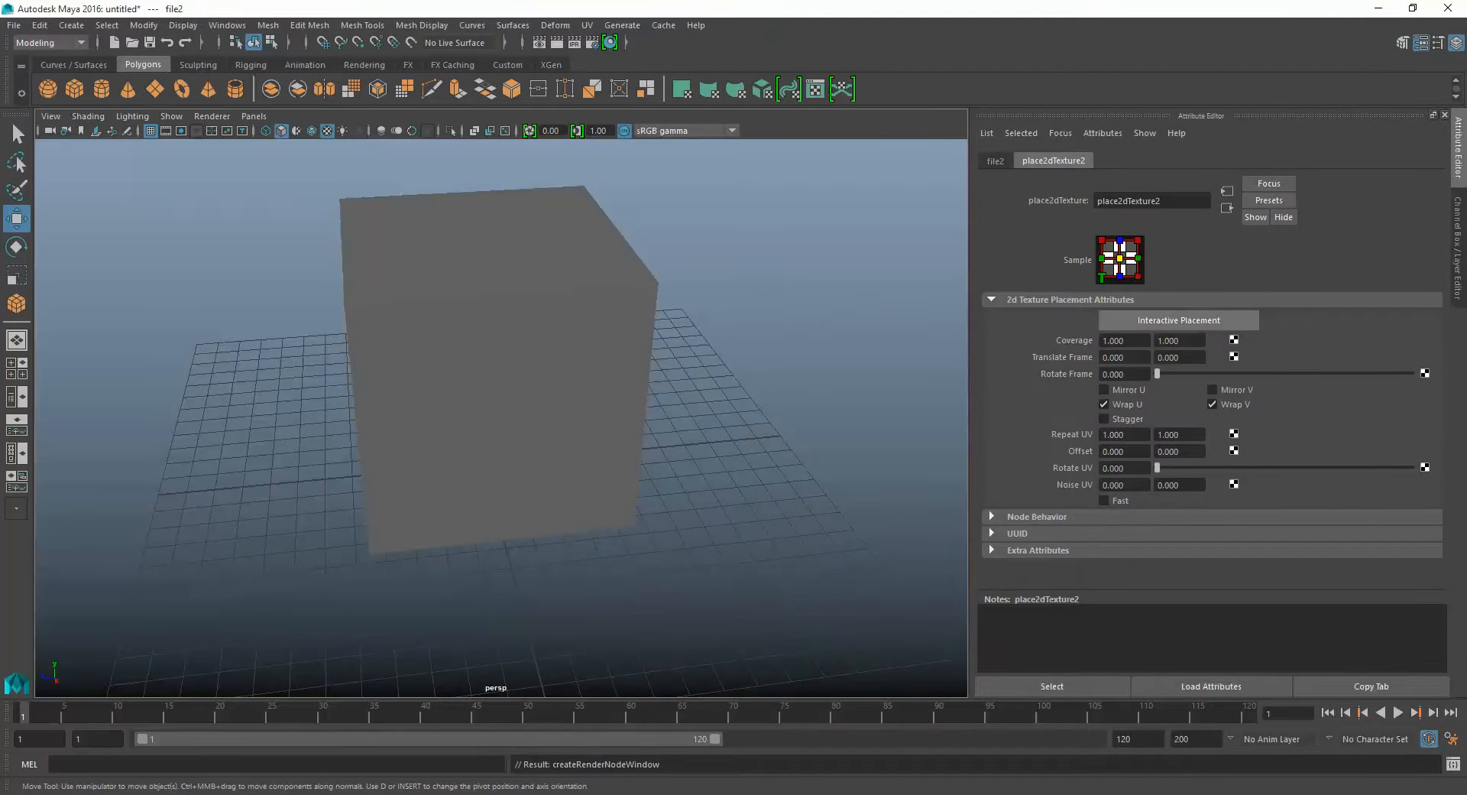
# Set the new file texture's Filter Type to Off and load box_diffuse.jpg as its image.
pyautogui.click(996, 161)
pyautogui.click(1134, 316)
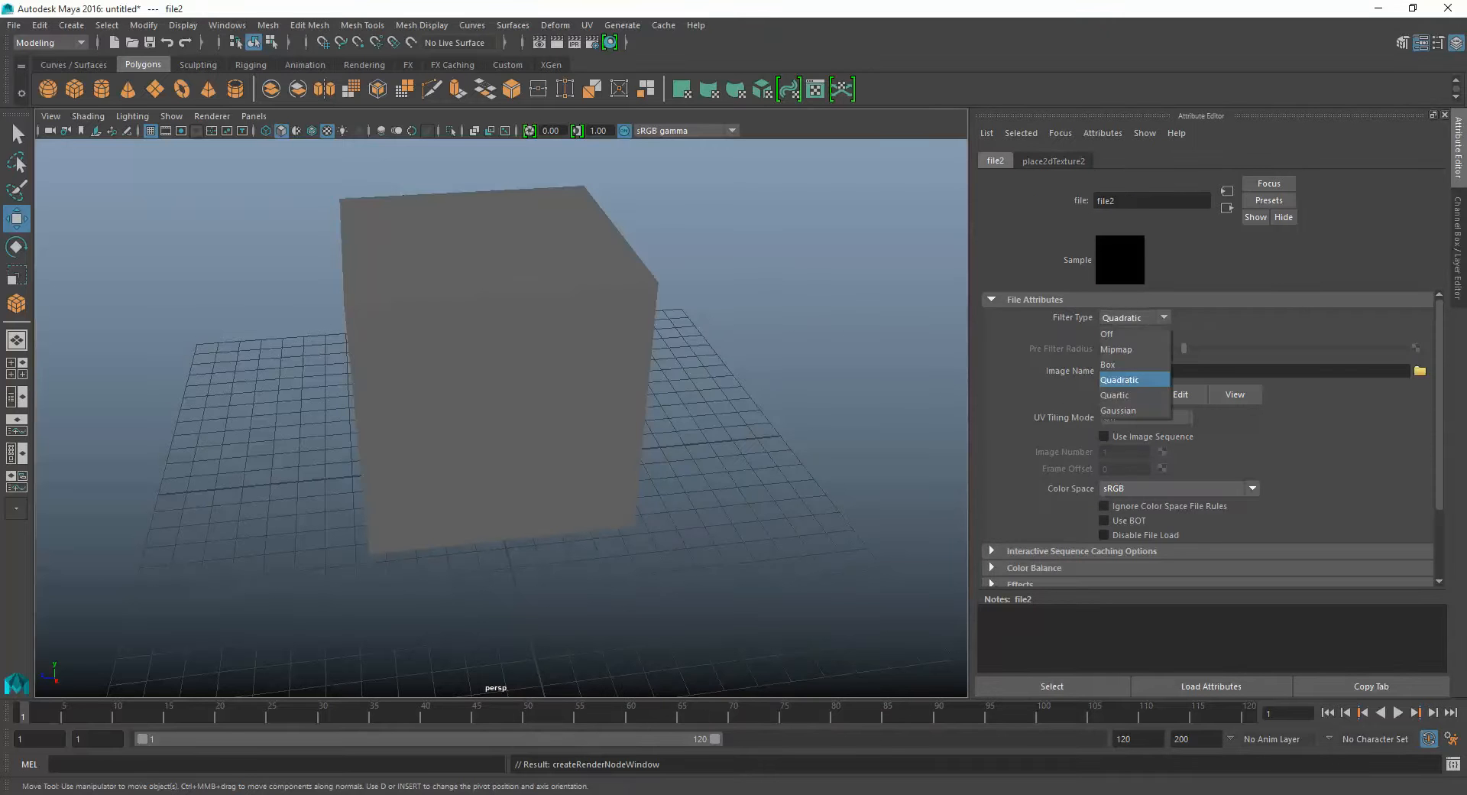
pyautogui.click(1124, 333)
pyautogui.click(1420, 371)
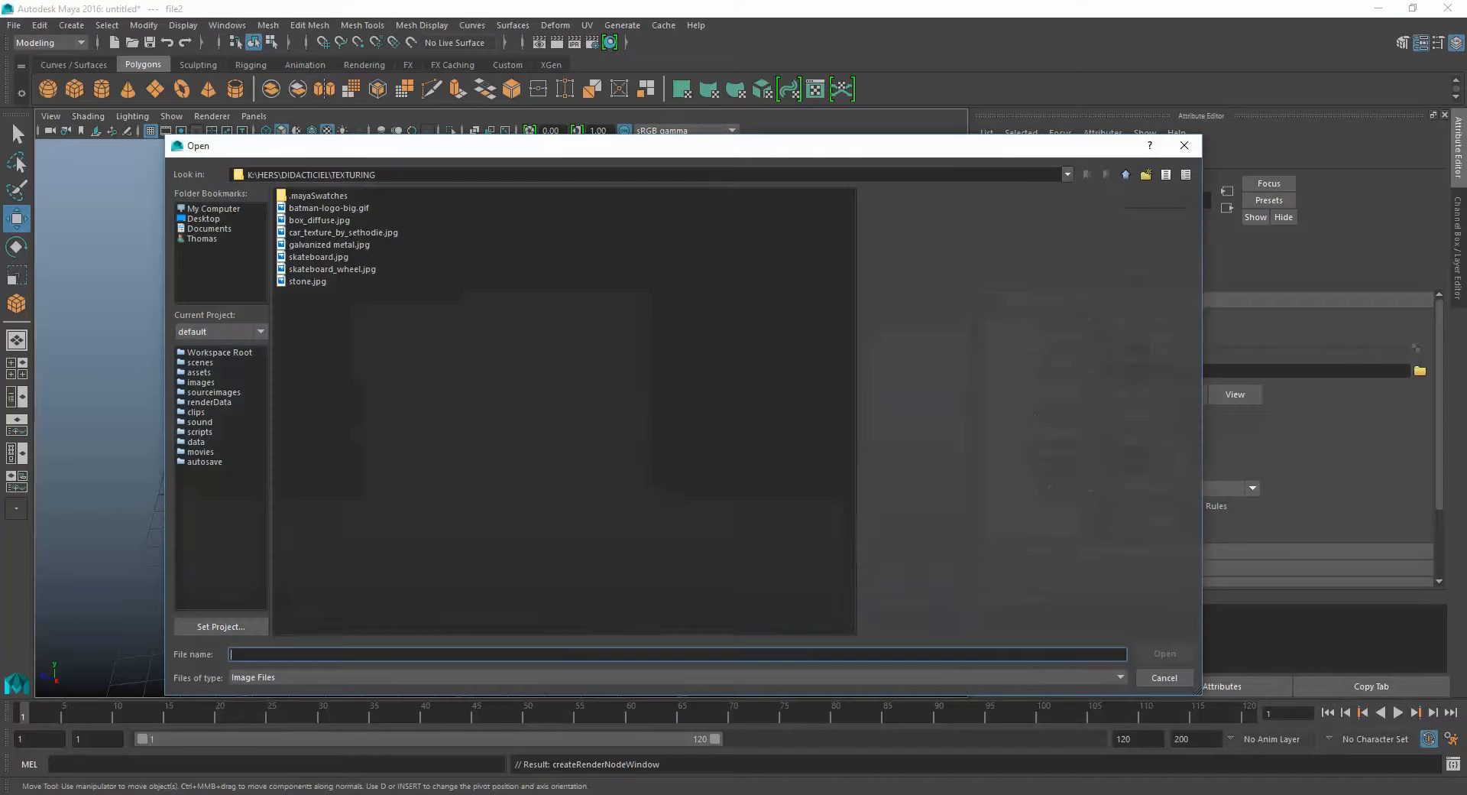
pyautogui.click(328, 208)
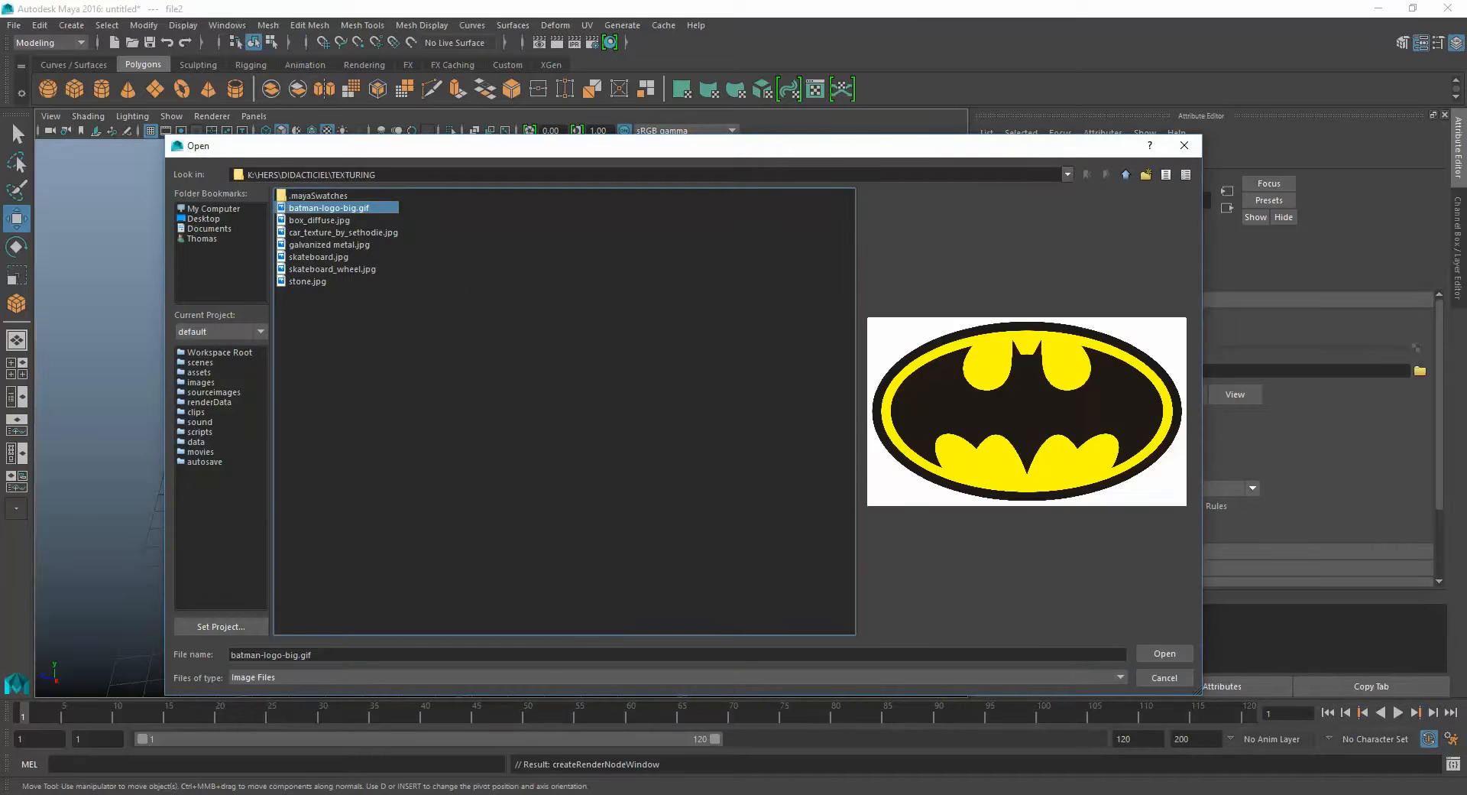
pyautogui.click(319, 220)
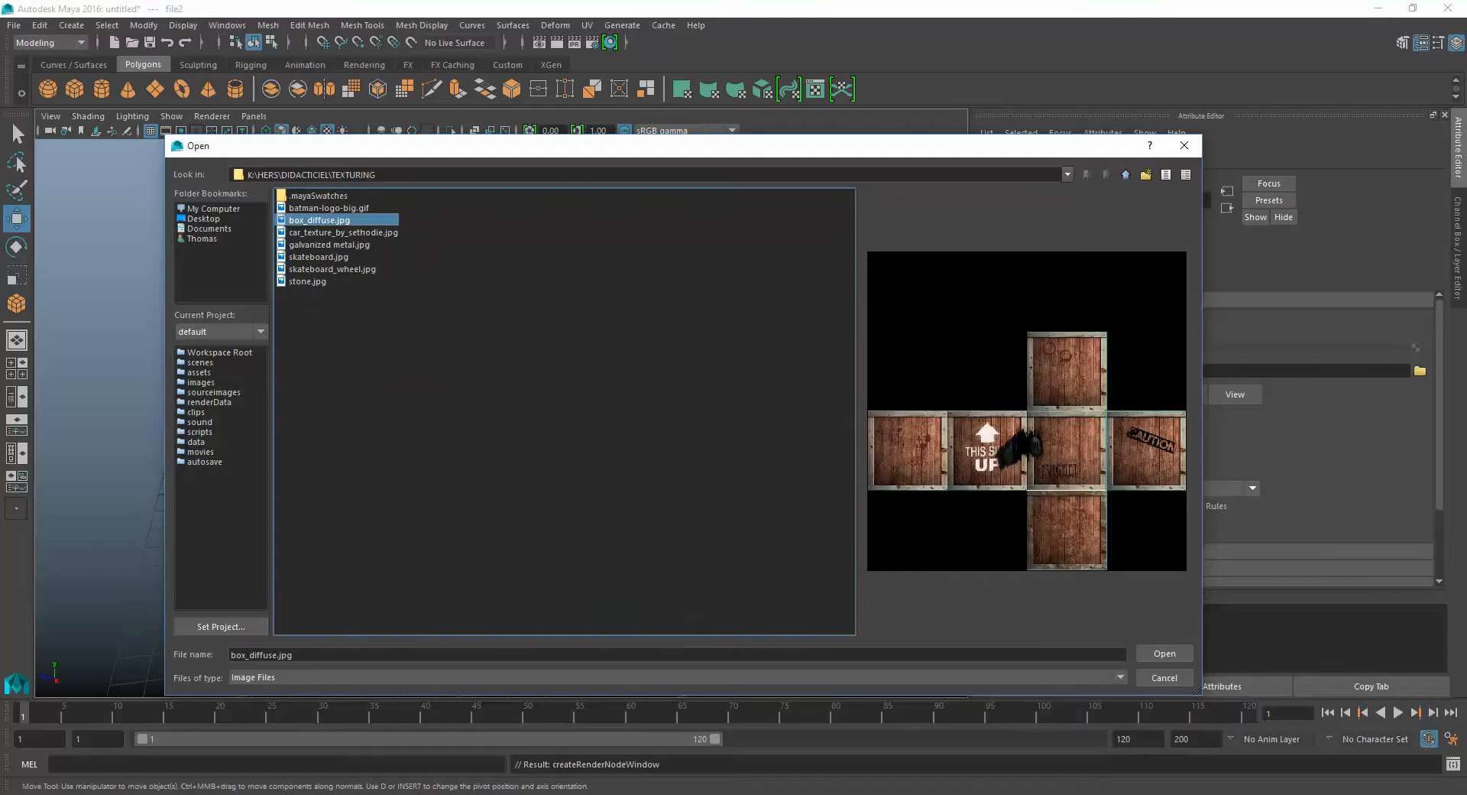
pyautogui.press('Return')
pyautogui.keyDown('alt'); pyautogui.moveTo(497, 382); pyautogui.dragTo(565, 416); pyautogui.keyUp('alt')
# Select the crate-textured cube, show its UVs in the UV Editor and enlarge that window beside the cube.
pyautogui.click(566, 417)
pyautogui.keyDown('alt'); pyautogui.moveTo(764, 387); pyautogui.dragTo(810, 391); pyautogui.keyUp('alt')
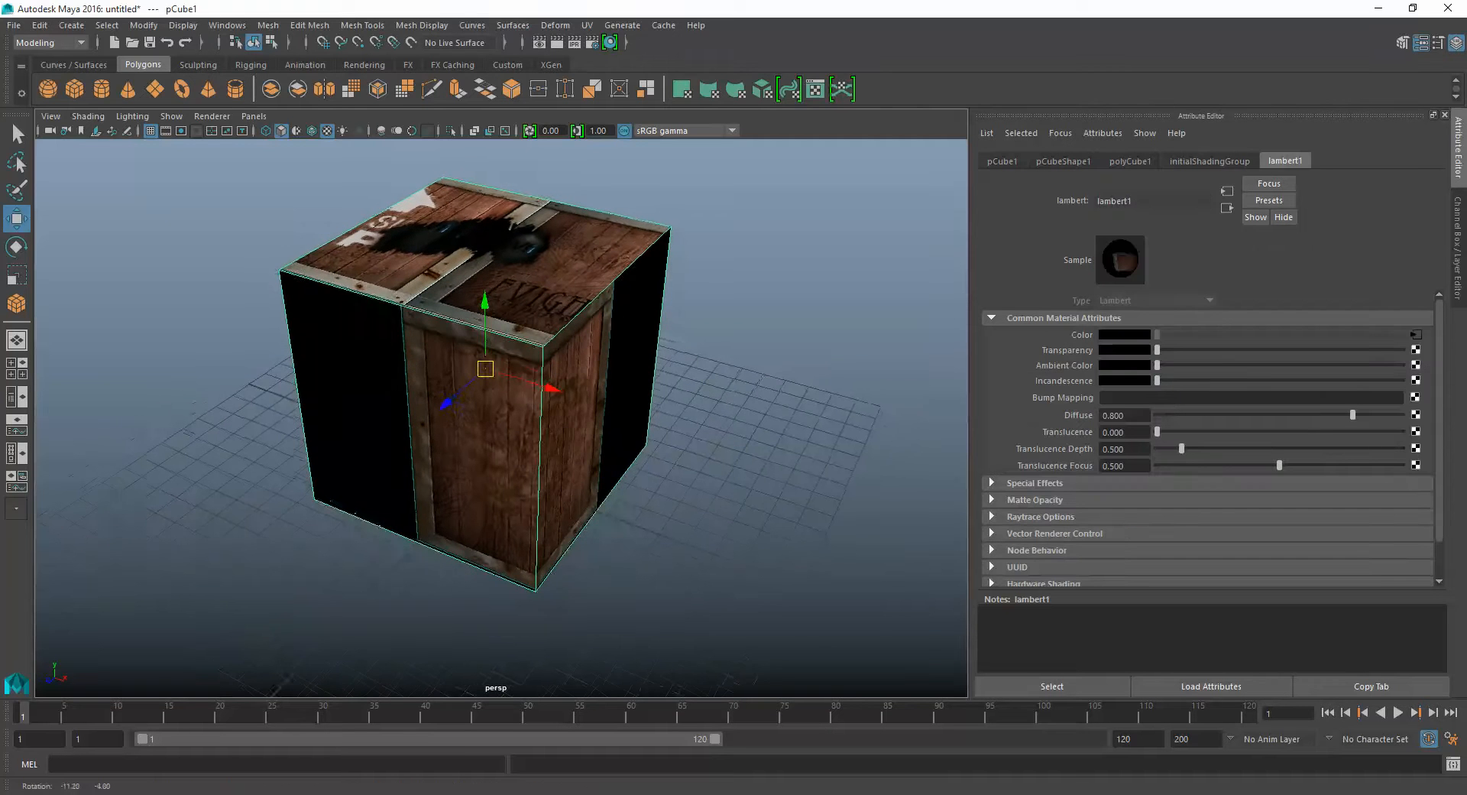
pyautogui.click(227, 25)
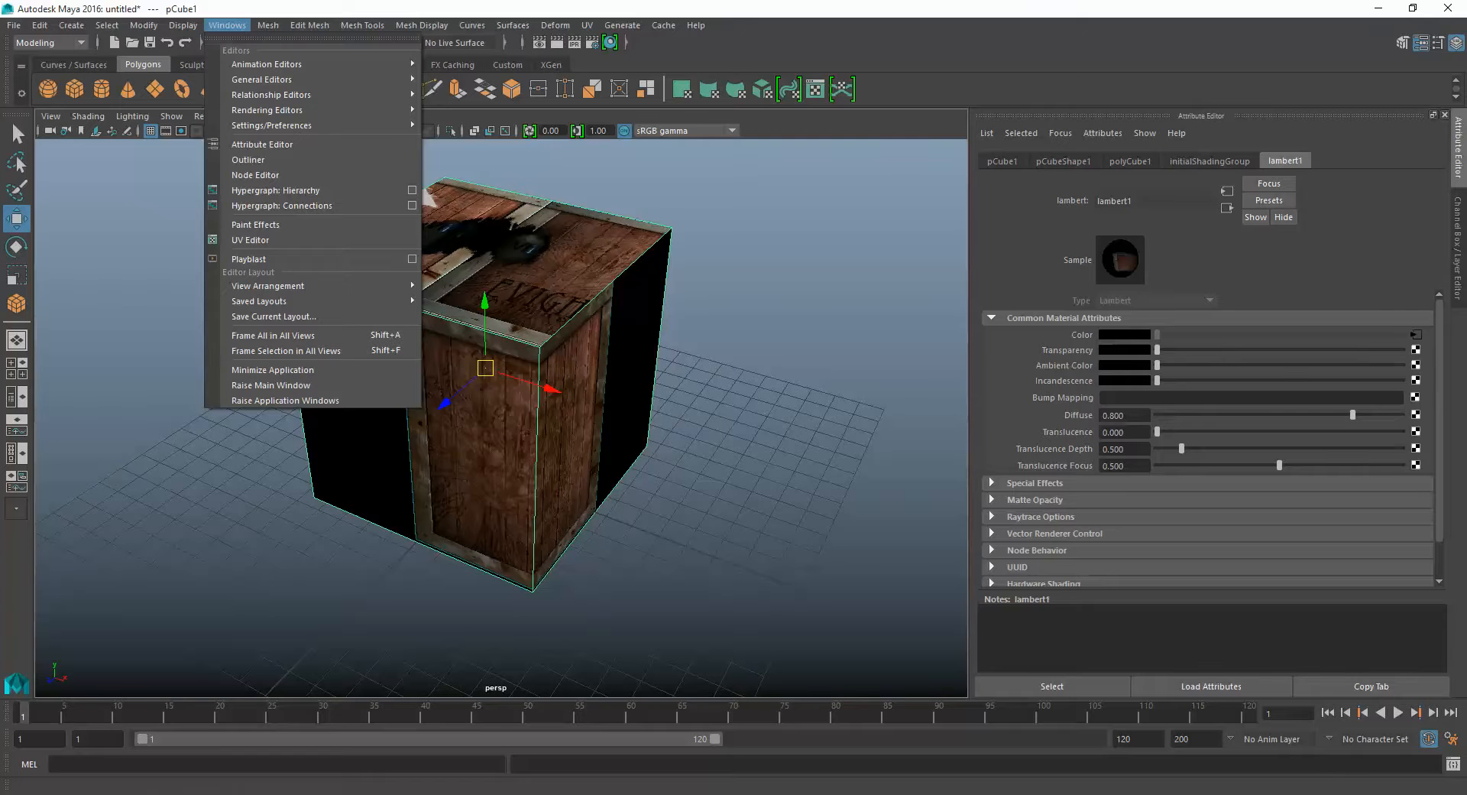
pyautogui.click(252, 240)
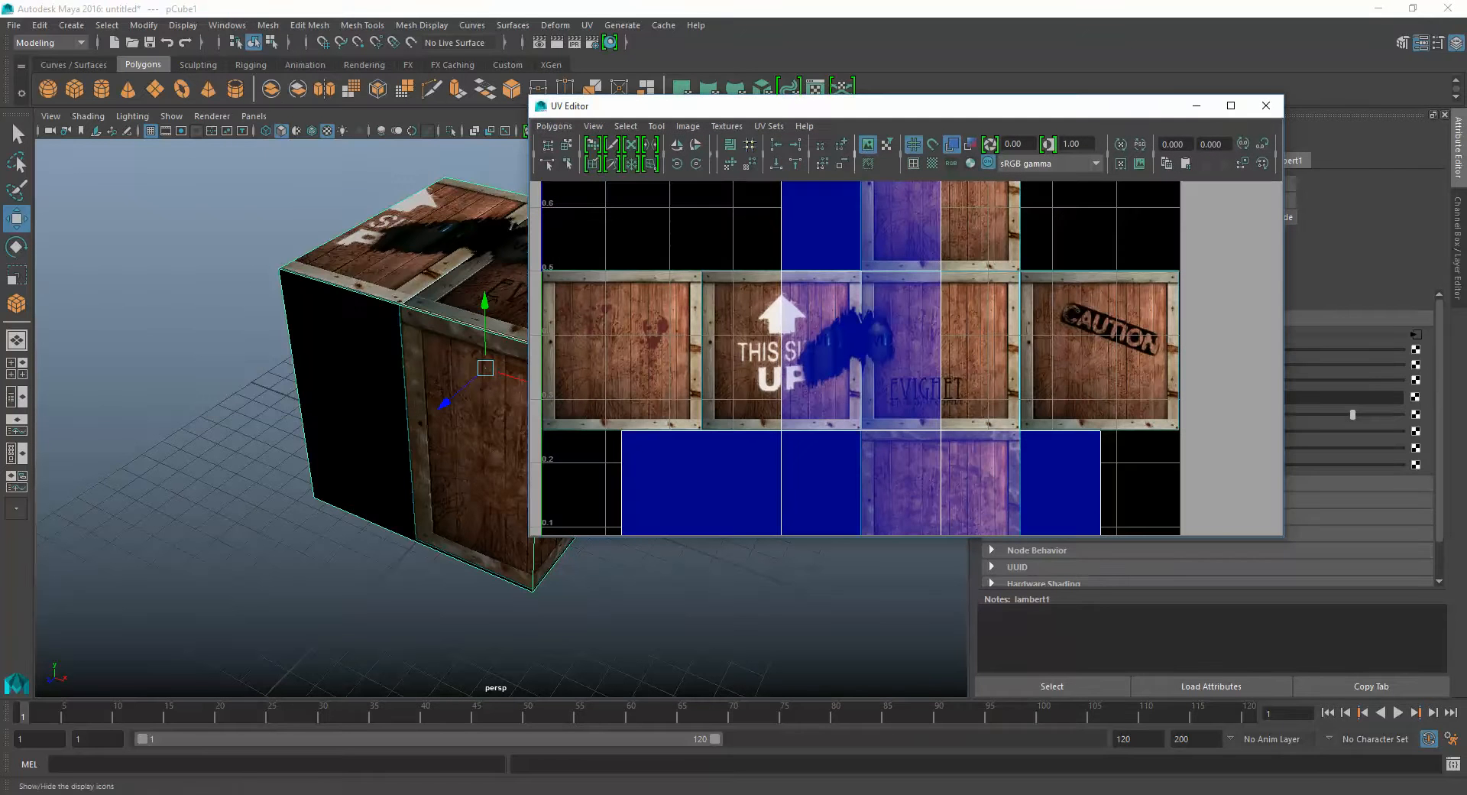
pyautogui.moveTo(650, 106); pyautogui.dragTo(799, 49)
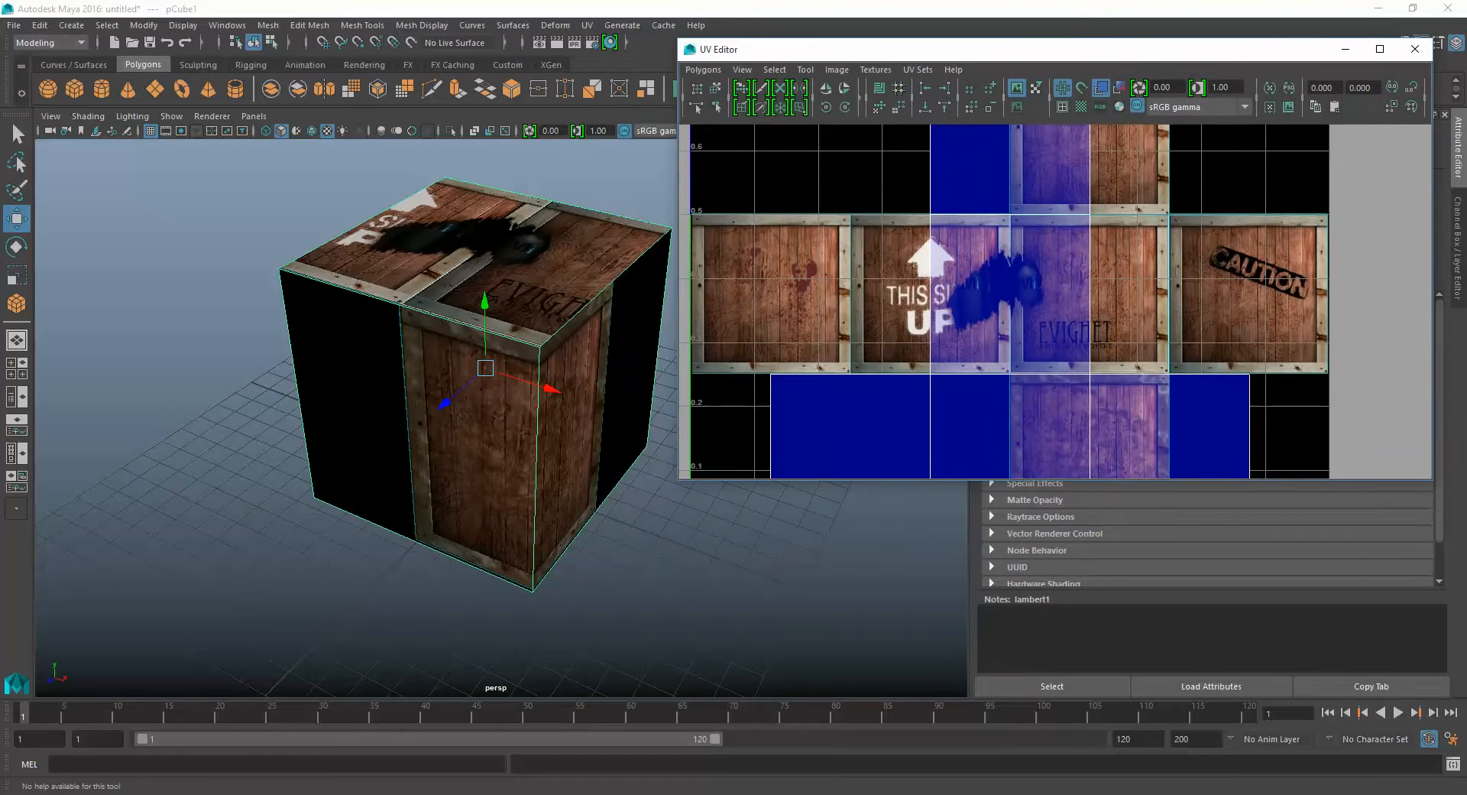
pyautogui.moveTo(1054, 479); pyautogui.dragTo(1054, 726)
pyautogui.scroll(-3, 975, 596)
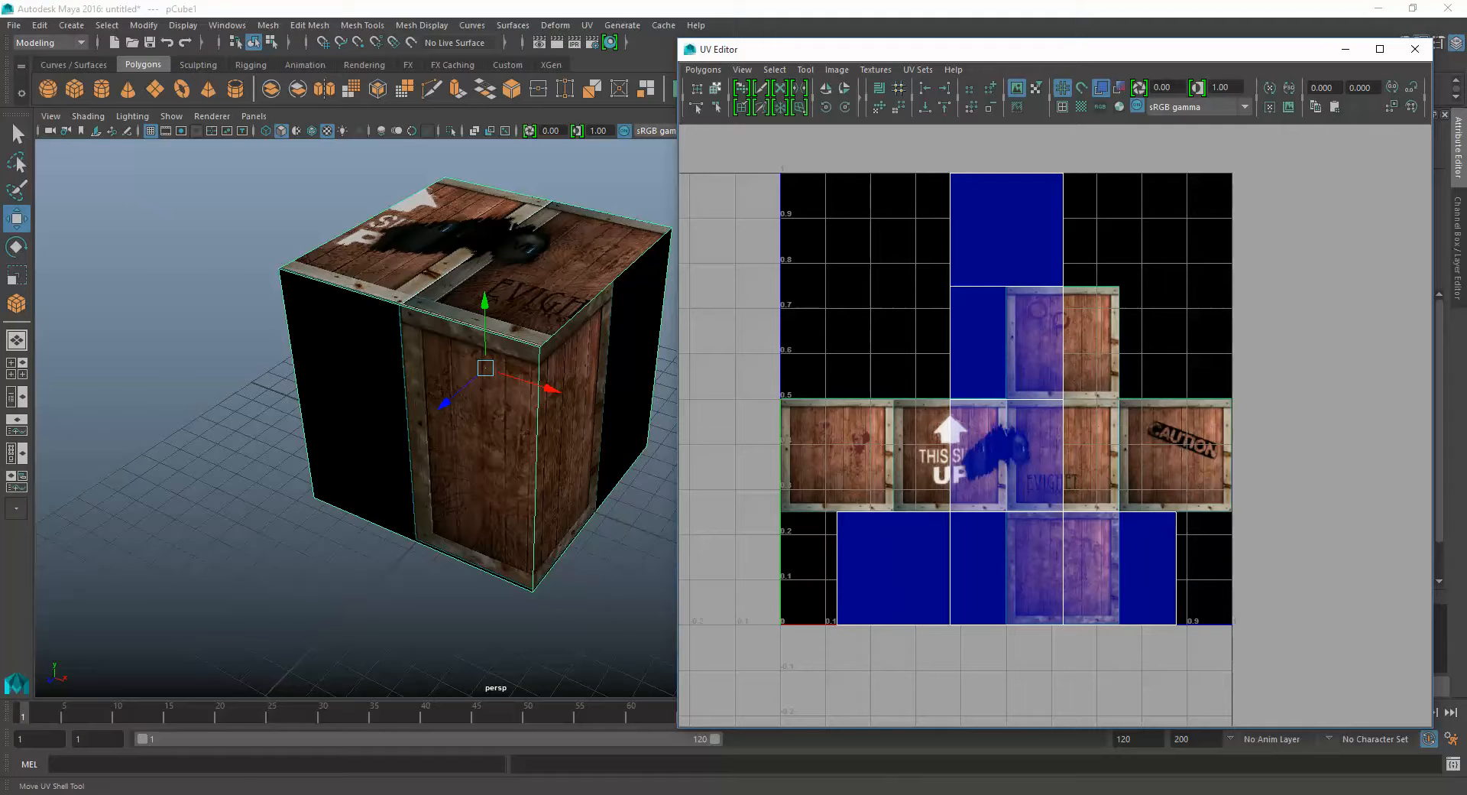
# Rotate the cube's whole UV shell 90 degrees counterclockwise and move its four-face strip onto the row of crate panels.
pyautogui.click(715, 88)
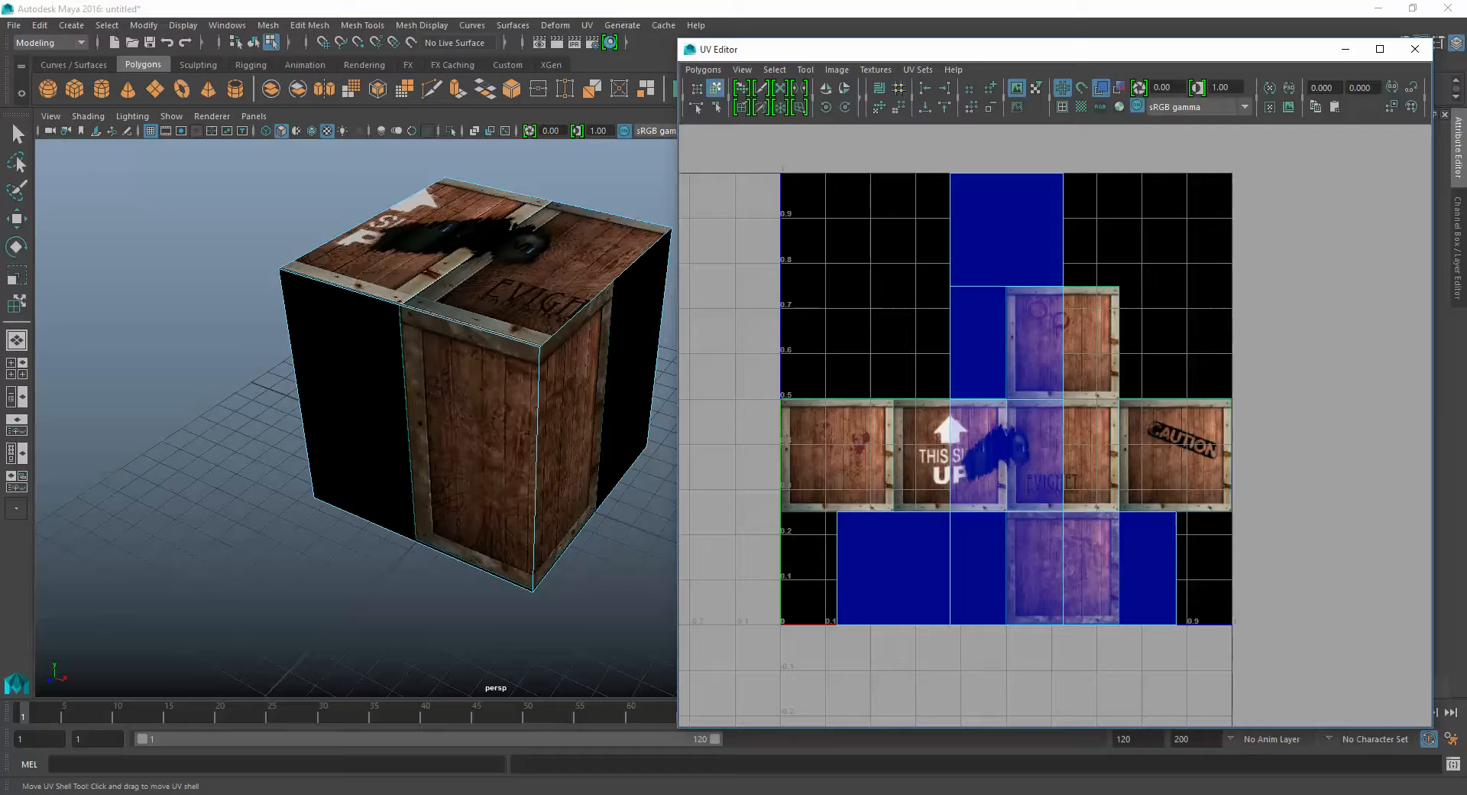
pyautogui.click(1002, 344)
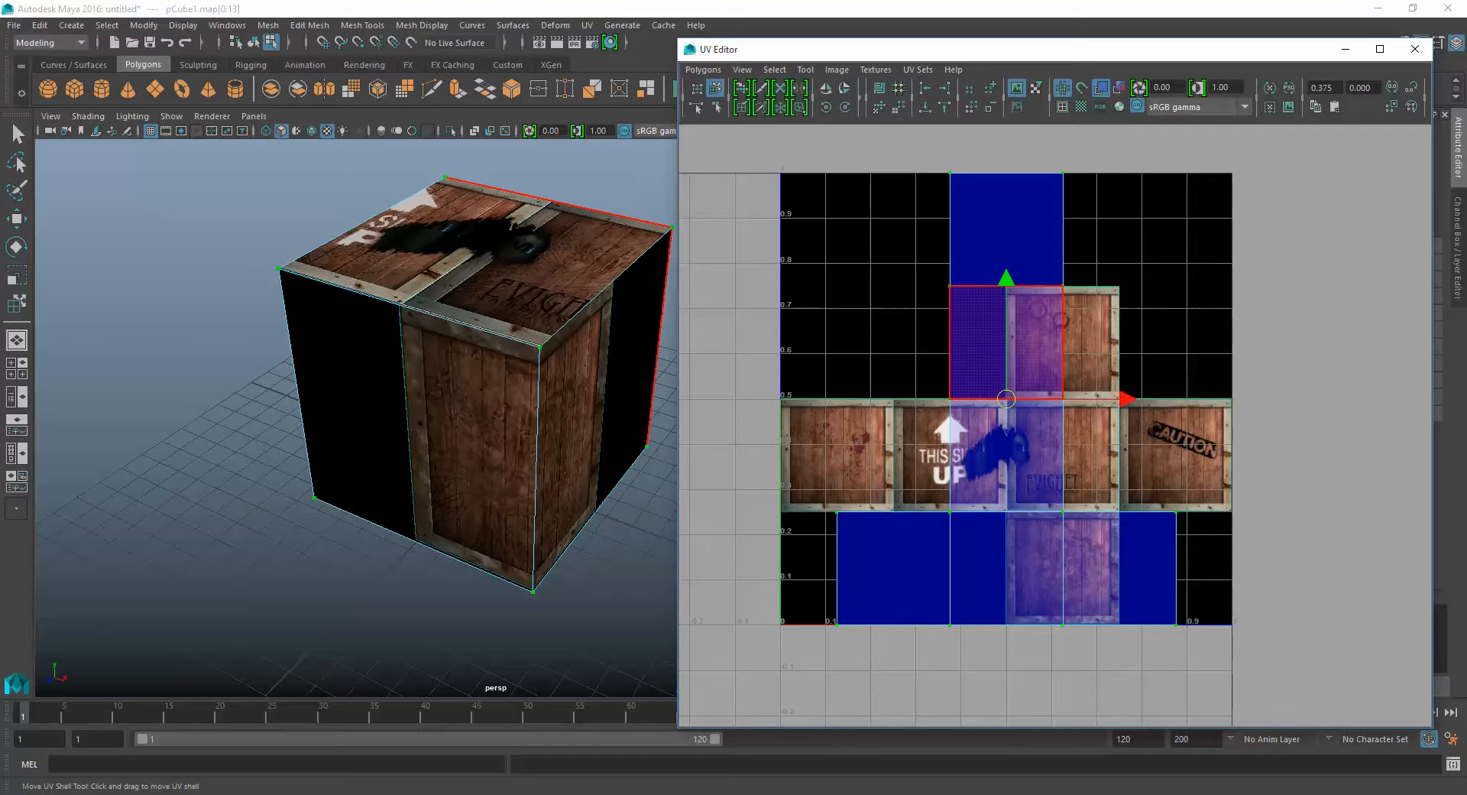
pyautogui.moveTo(1006, 398); pyautogui.dragTo(1046, 336)
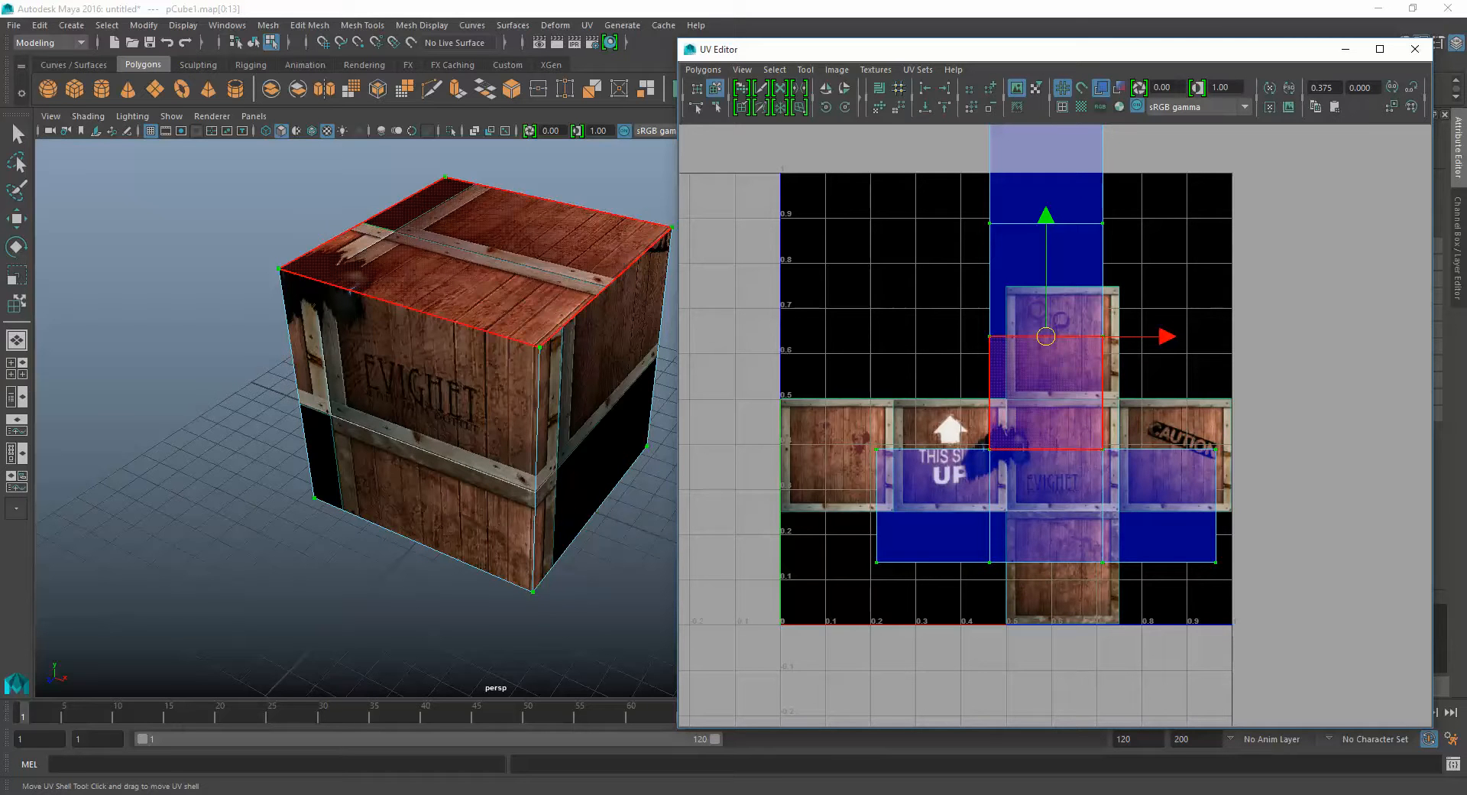
pyautogui.moveTo(1046, 337); pyautogui.dragTo(1040, 374)
pyautogui.press('e')
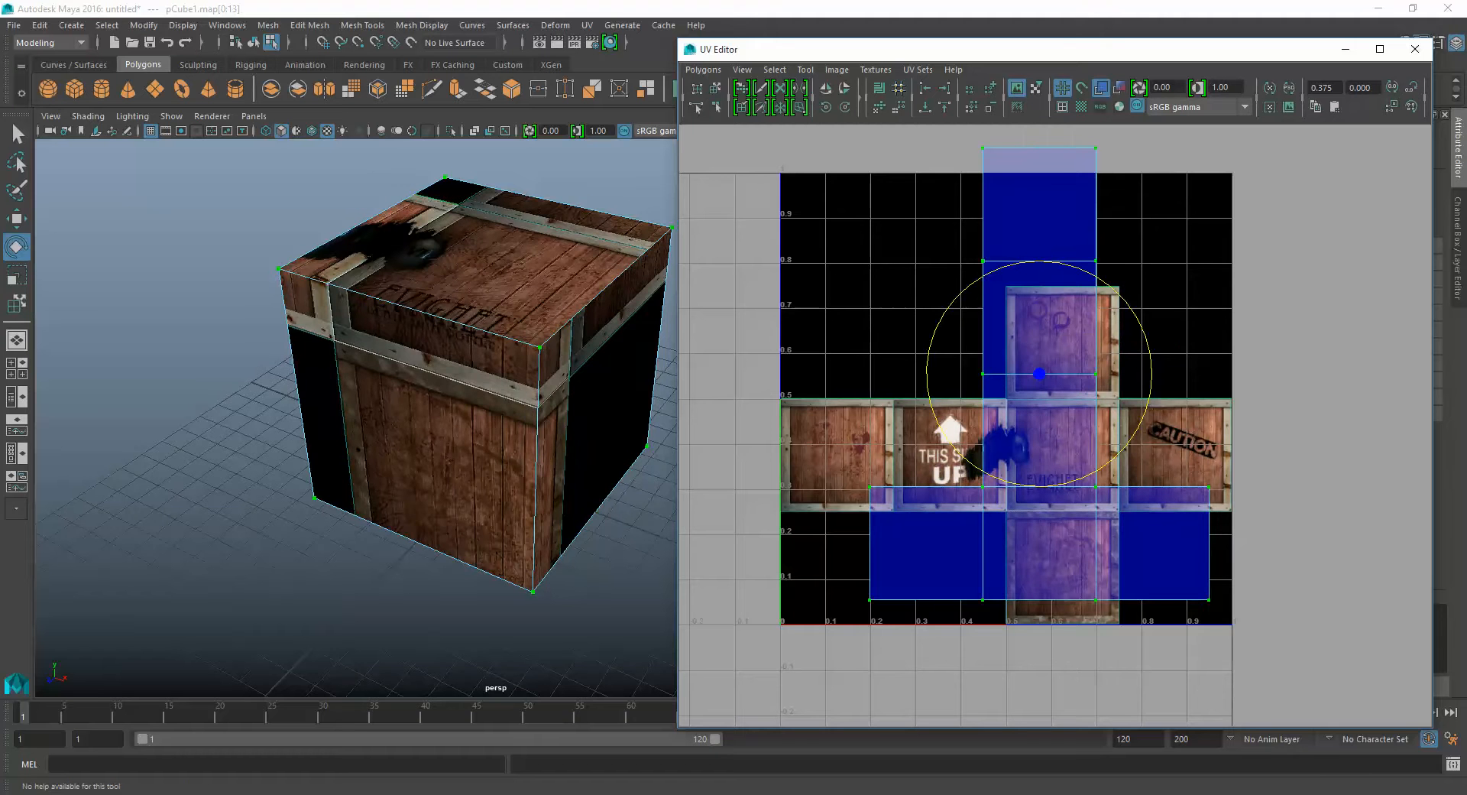
pyautogui.moveTo(1042, 261); pyautogui.dragTo(927, 368)
pyautogui.press('w')
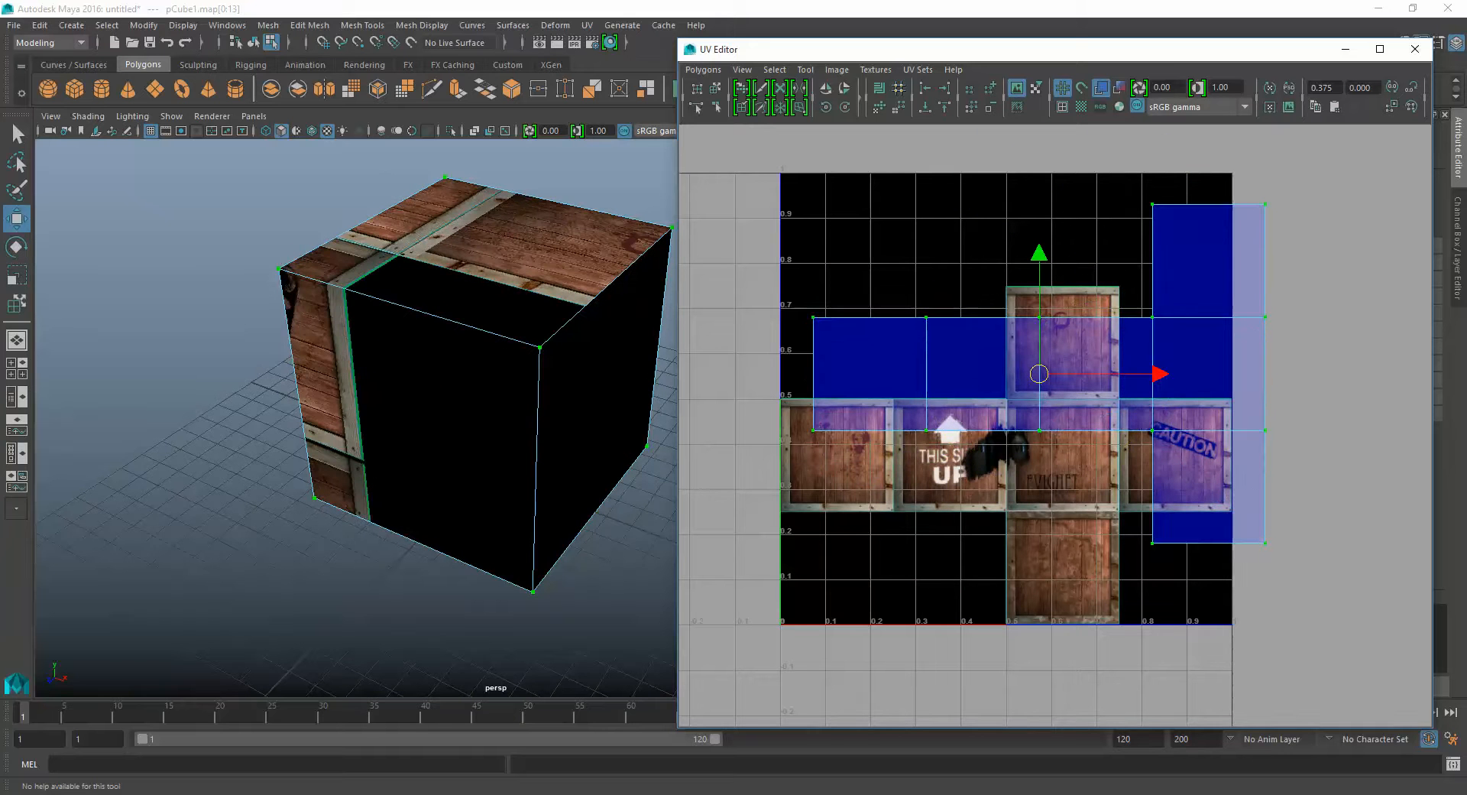
pyautogui.moveTo(1039, 374); pyautogui.dragTo(1008, 454)
# Rotate the UV shell another 90 degrees counterclockwise and position it so one face fits the THIS SIDE UP panel upright.
pyautogui.keyDown('alt'); pyautogui.moveTo(207, 193); pyautogui.dragTo(461, 184); pyautogui.keyUp('alt')
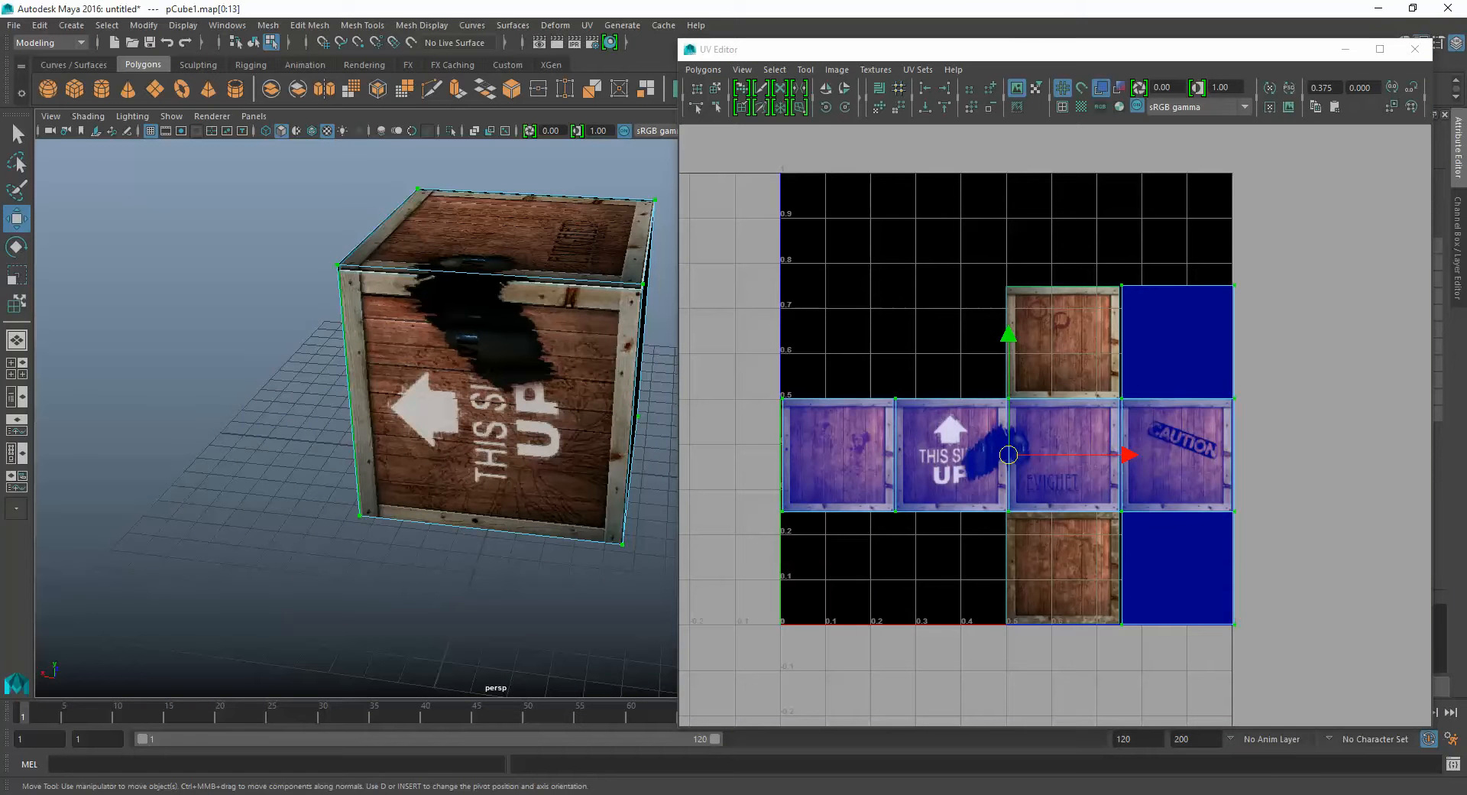
pyautogui.press('e')
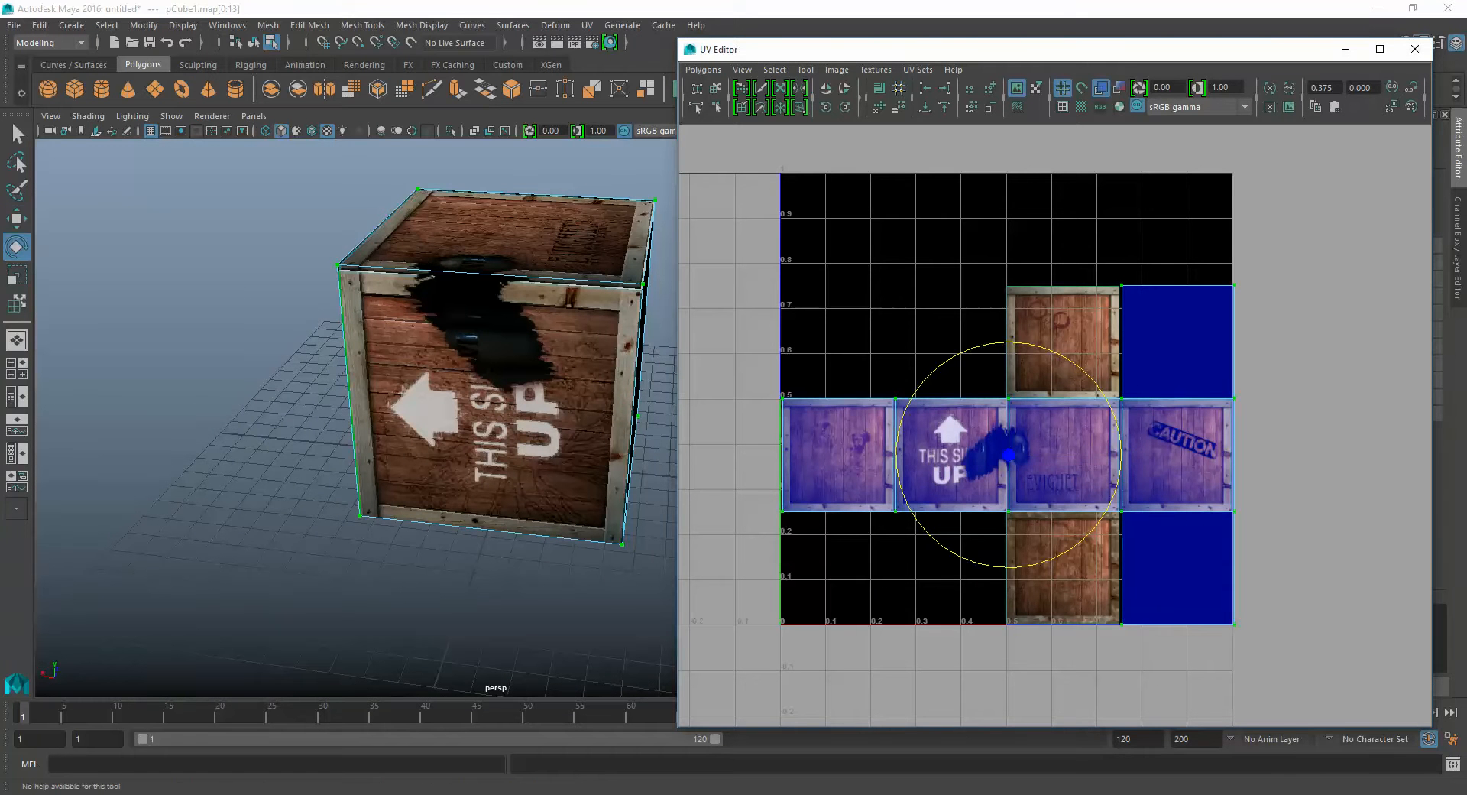
pyautogui.moveTo(999, 343); pyautogui.dragTo(897, 465)
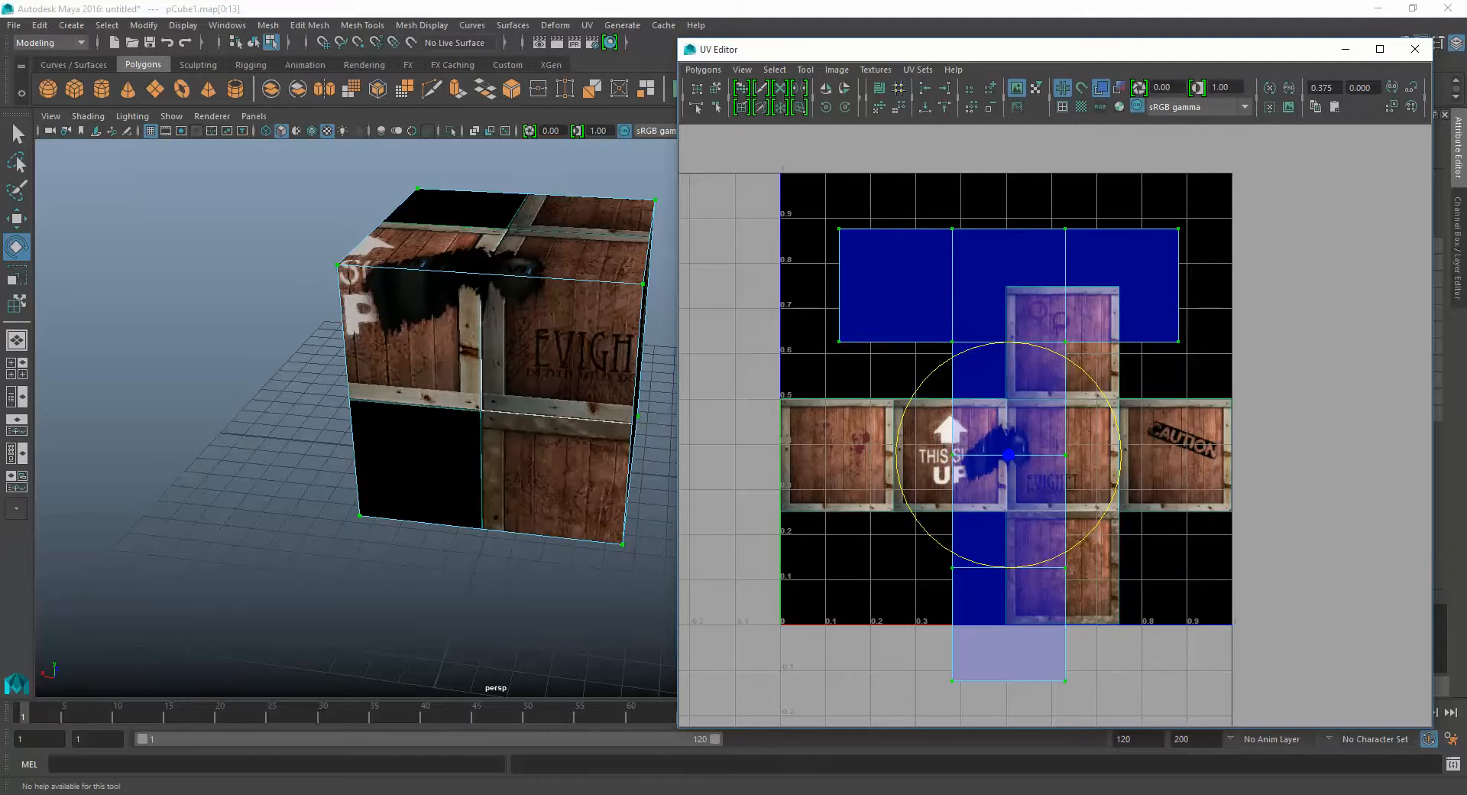
pyautogui.press('w')
pyautogui.moveTo(1008, 455); pyautogui.dragTo(953, 399)
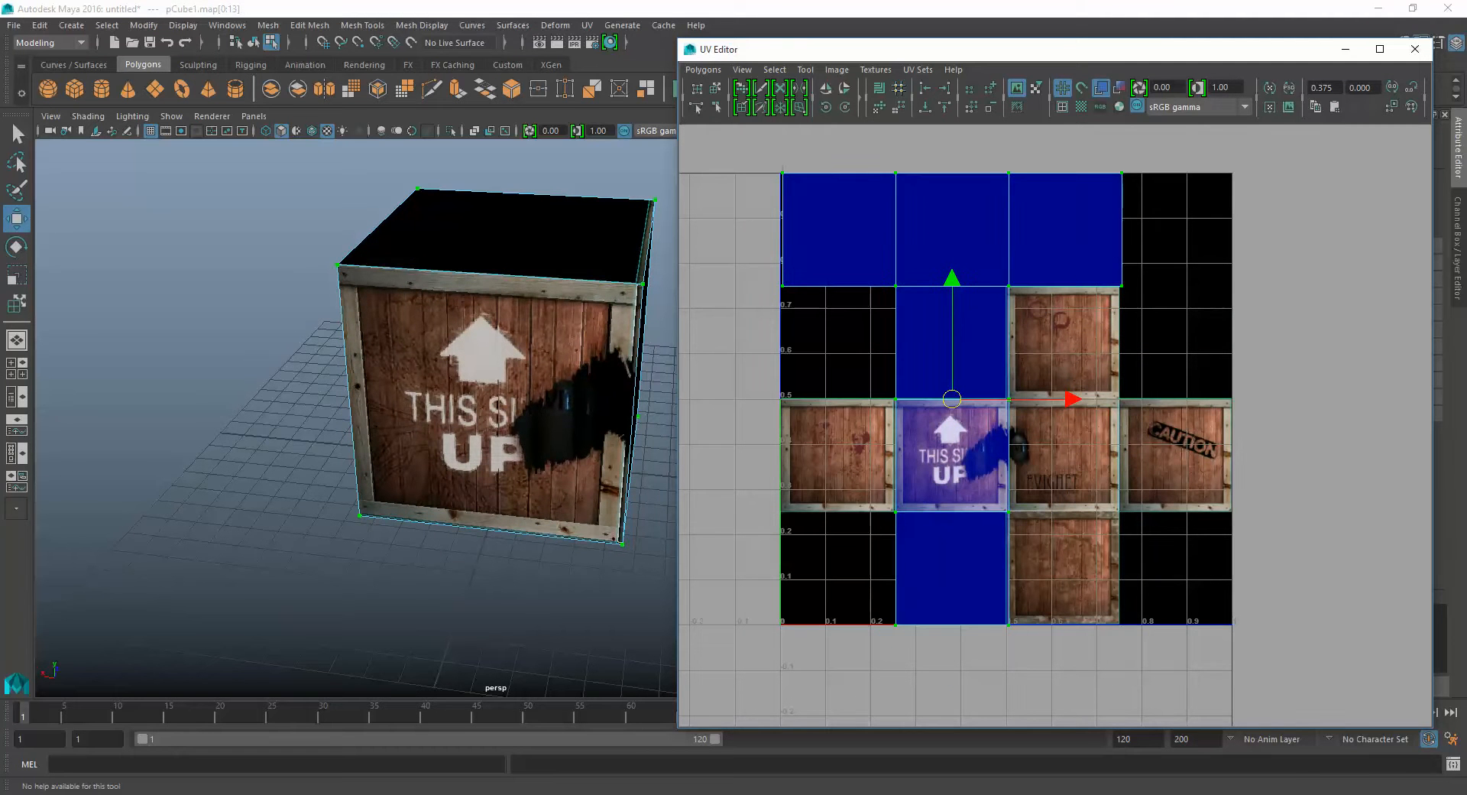
# Select the upper UV edge of the THIS SIDE UP face and cut the UVs along it.
pyautogui.scroll(2, 1053, 360)
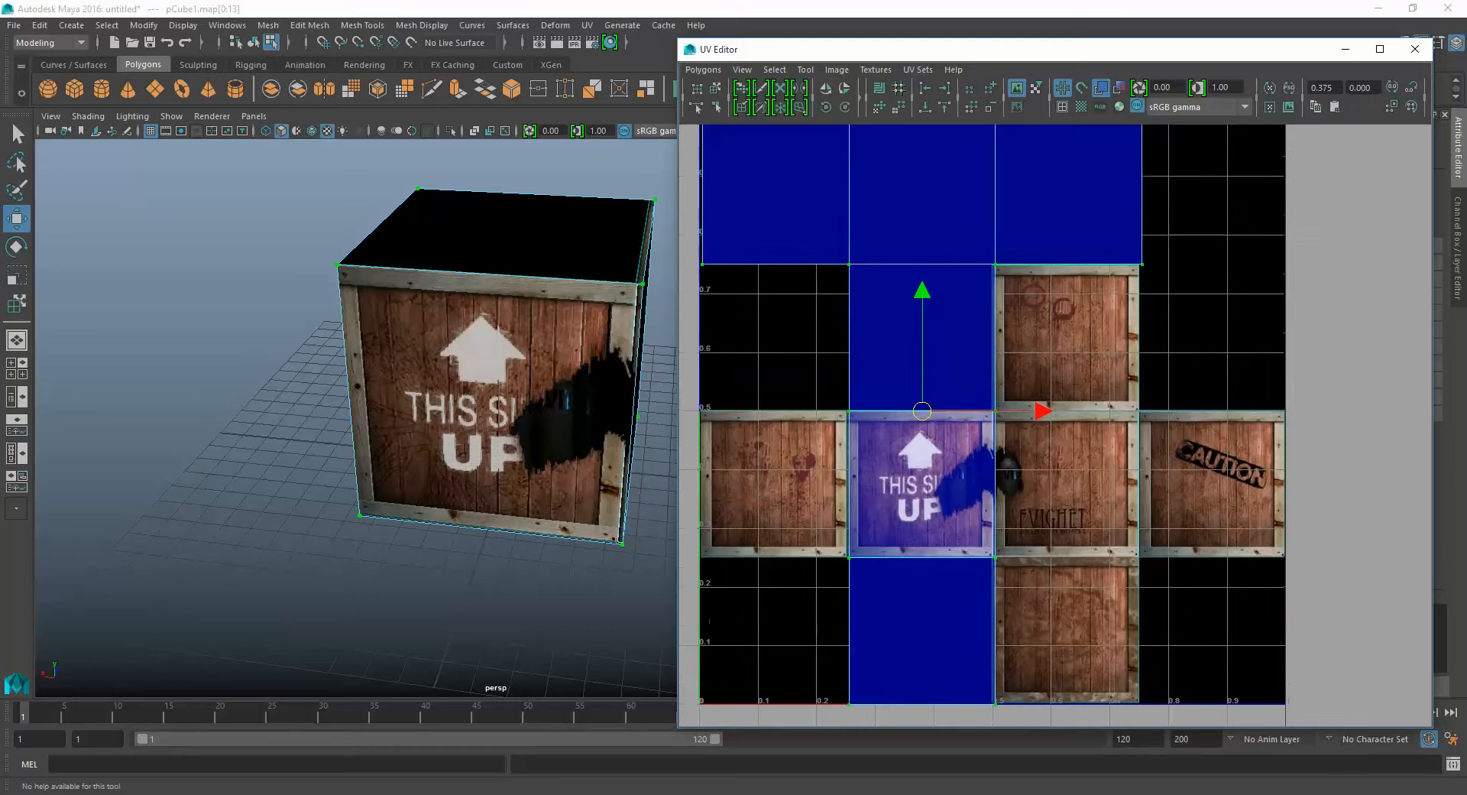
pyautogui.keyDown('alt'); pyautogui.moveTo(953, 231); pyautogui.dragTo(1017, 284, button='middle'); pyautogui.keyUp('alt')
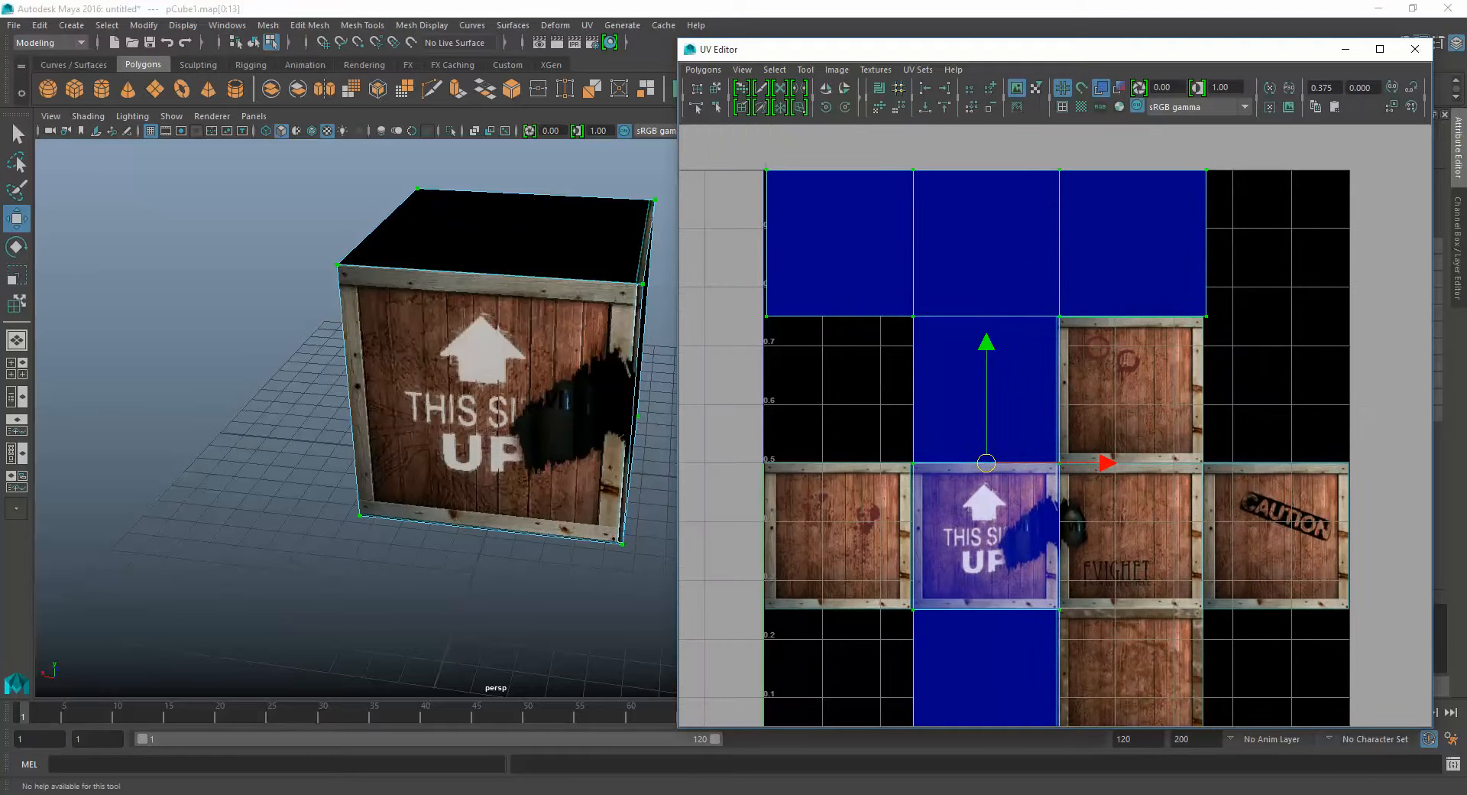
pyautogui.keyDown('alt'); pyautogui.moveTo(1047, 474); pyautogui.dragTo(1056, 369, button='middle'); pyautogui.keyUp('alt')
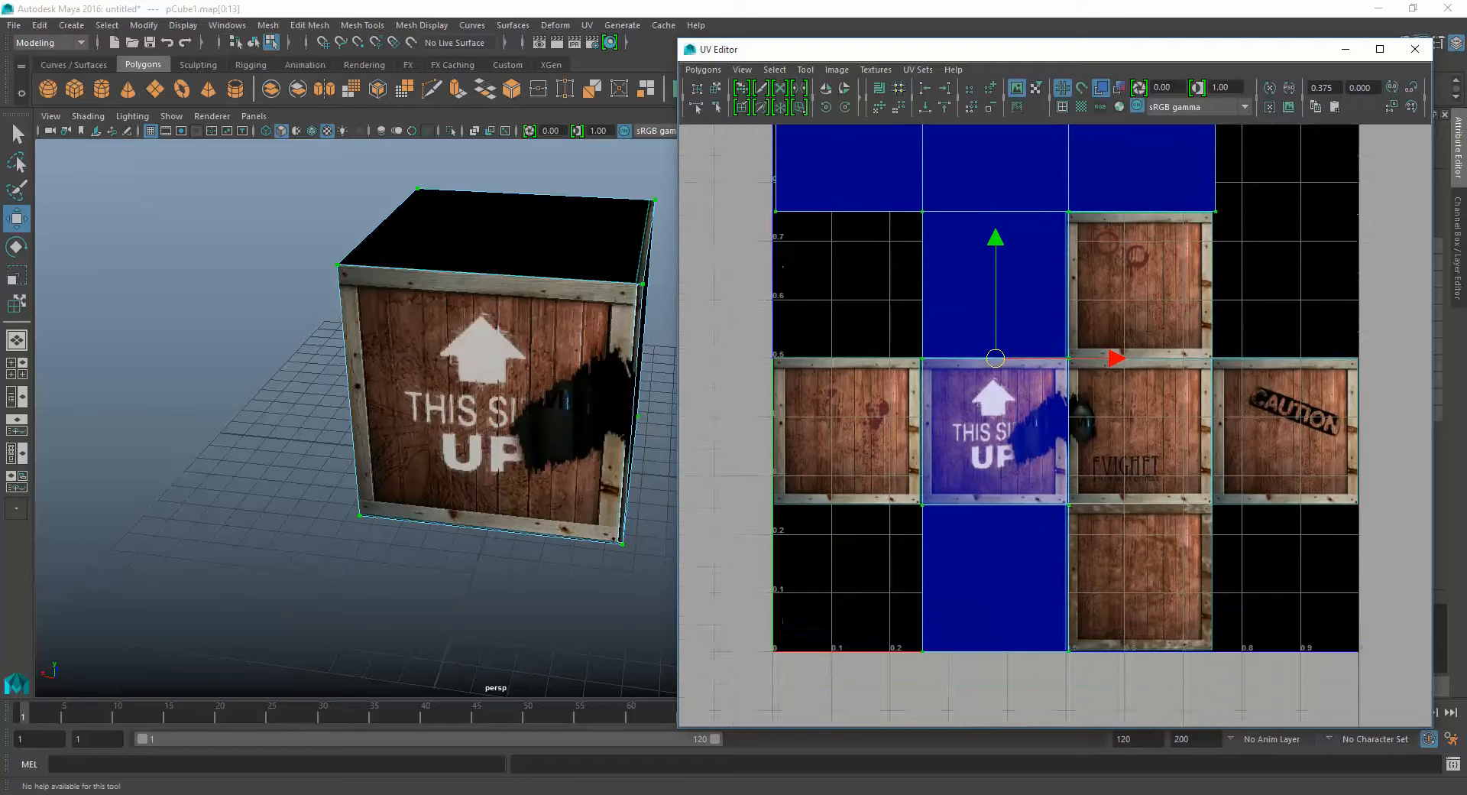
pyautogui.scroll(1, 1056, 369)
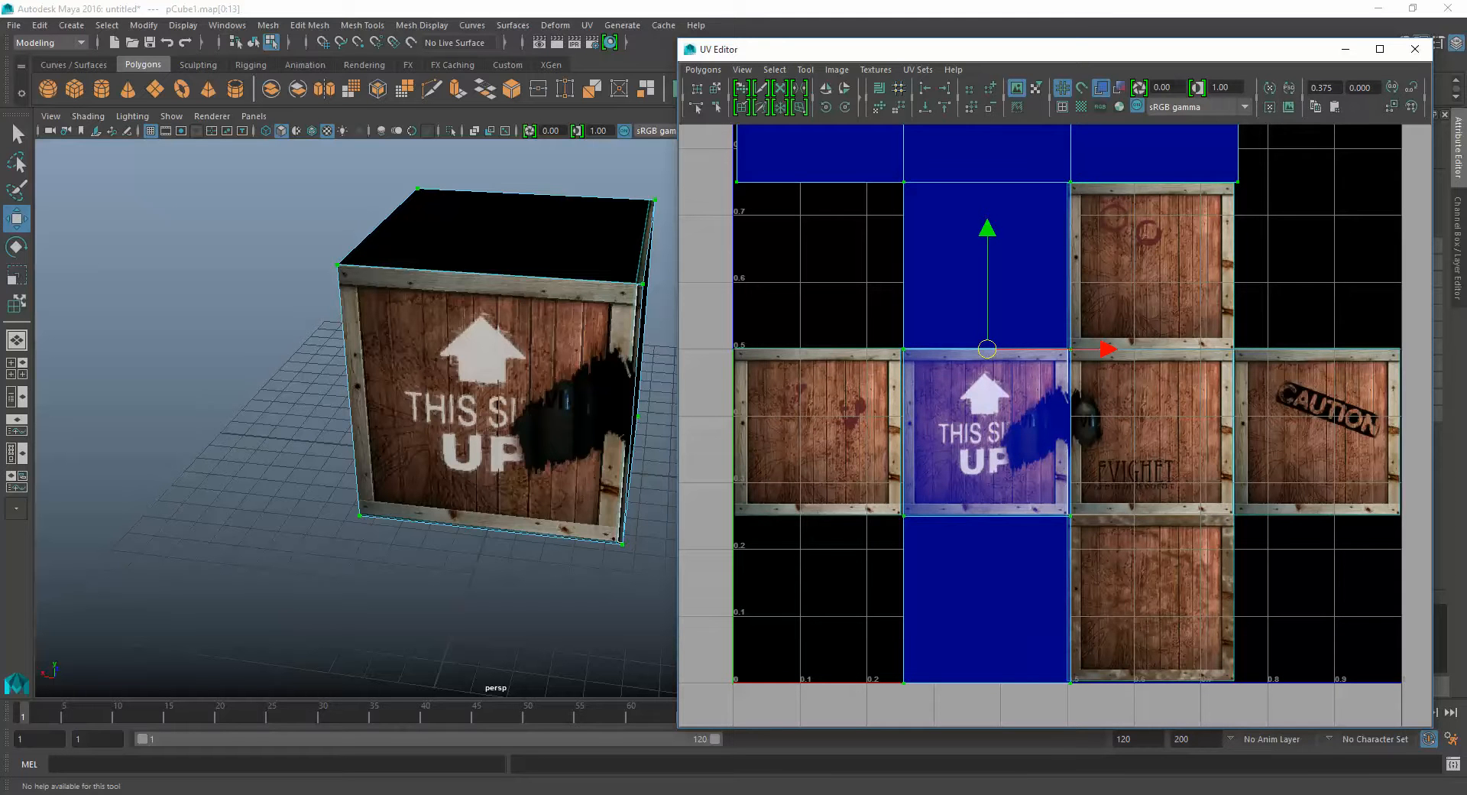
pyautogui.moveTo(951, 408); pyautogui.dragTo(951, 366, button='right')
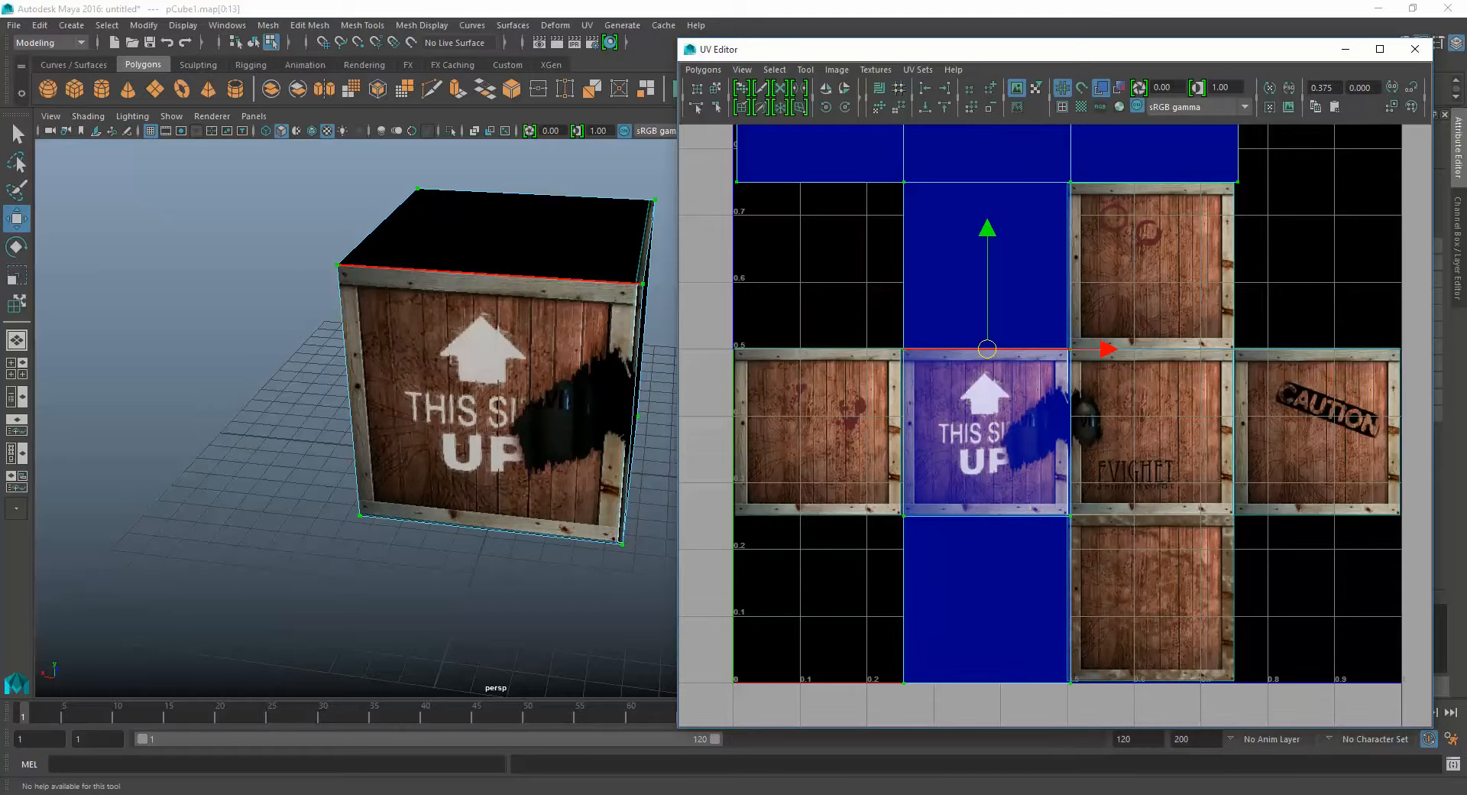
pyautogui.click(948, 350)
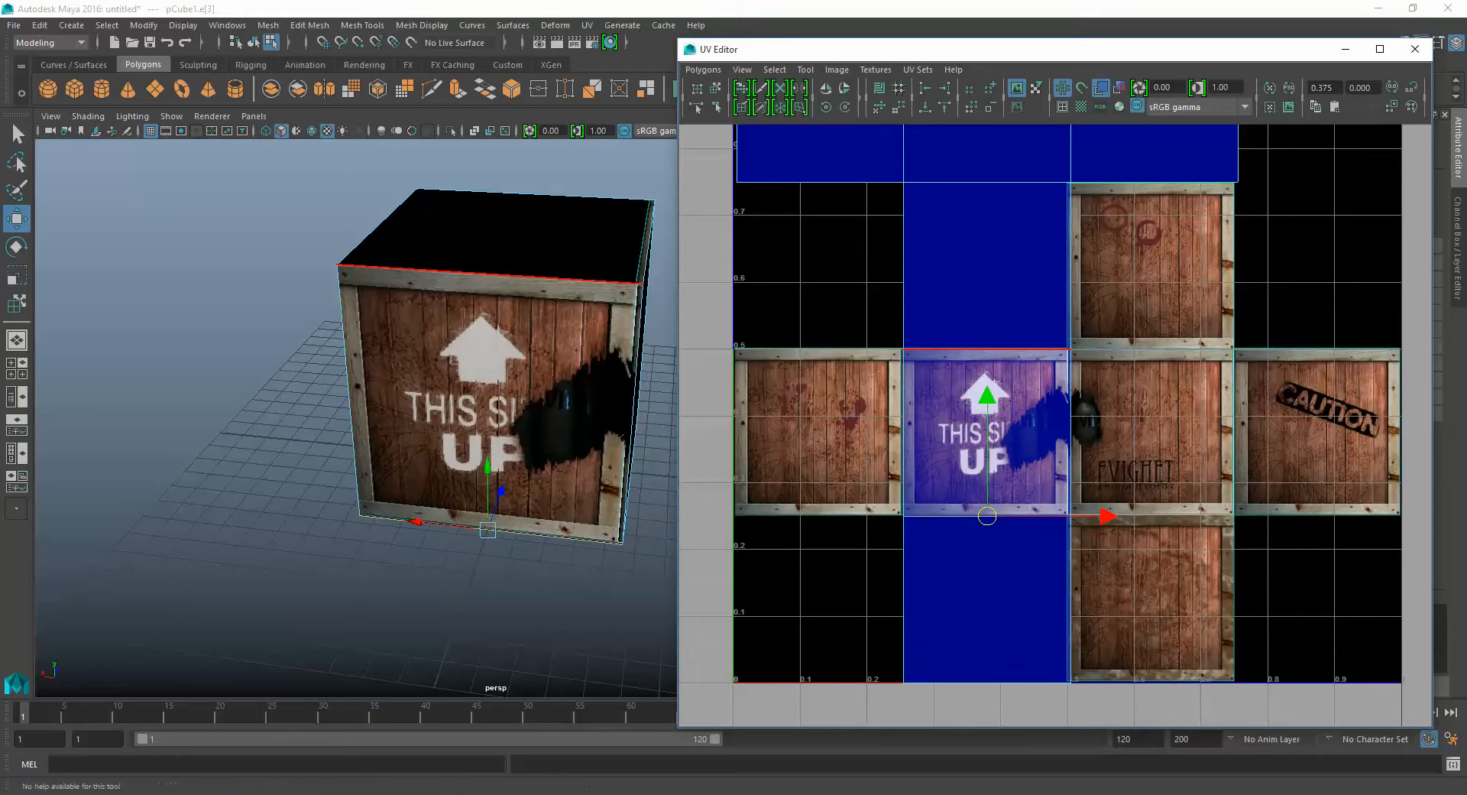
pyautogui.keyDown('shift'); pyautogui.rightClick(950, 349); pyautogui.keyUp('shift')
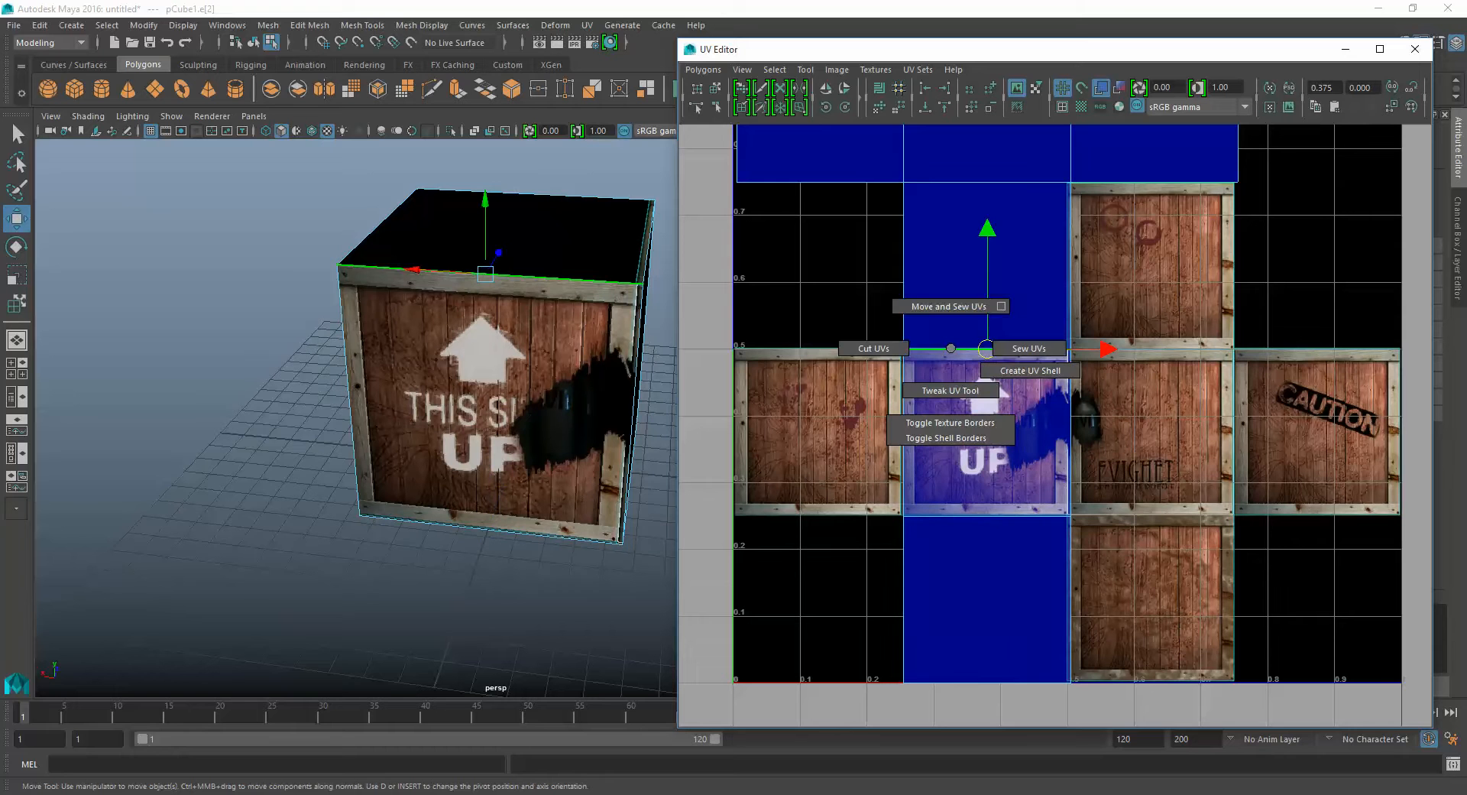
pyautogui.click(907, 349)
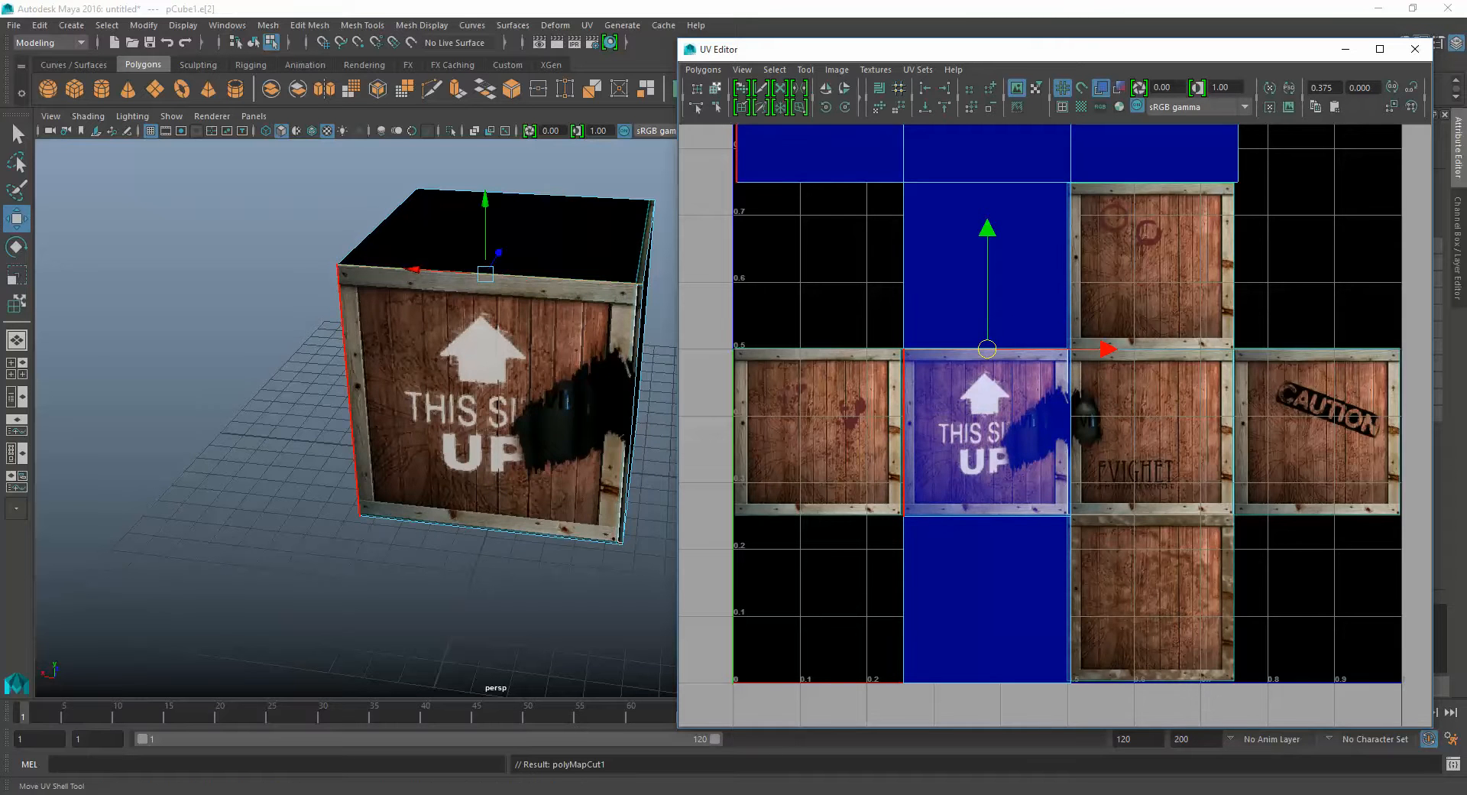
# Move the detached T-shaped UV shell upward, clear of the THIS SIDE UP face, using the Move UV Shell tool.
pyautogui.click(715, 88)
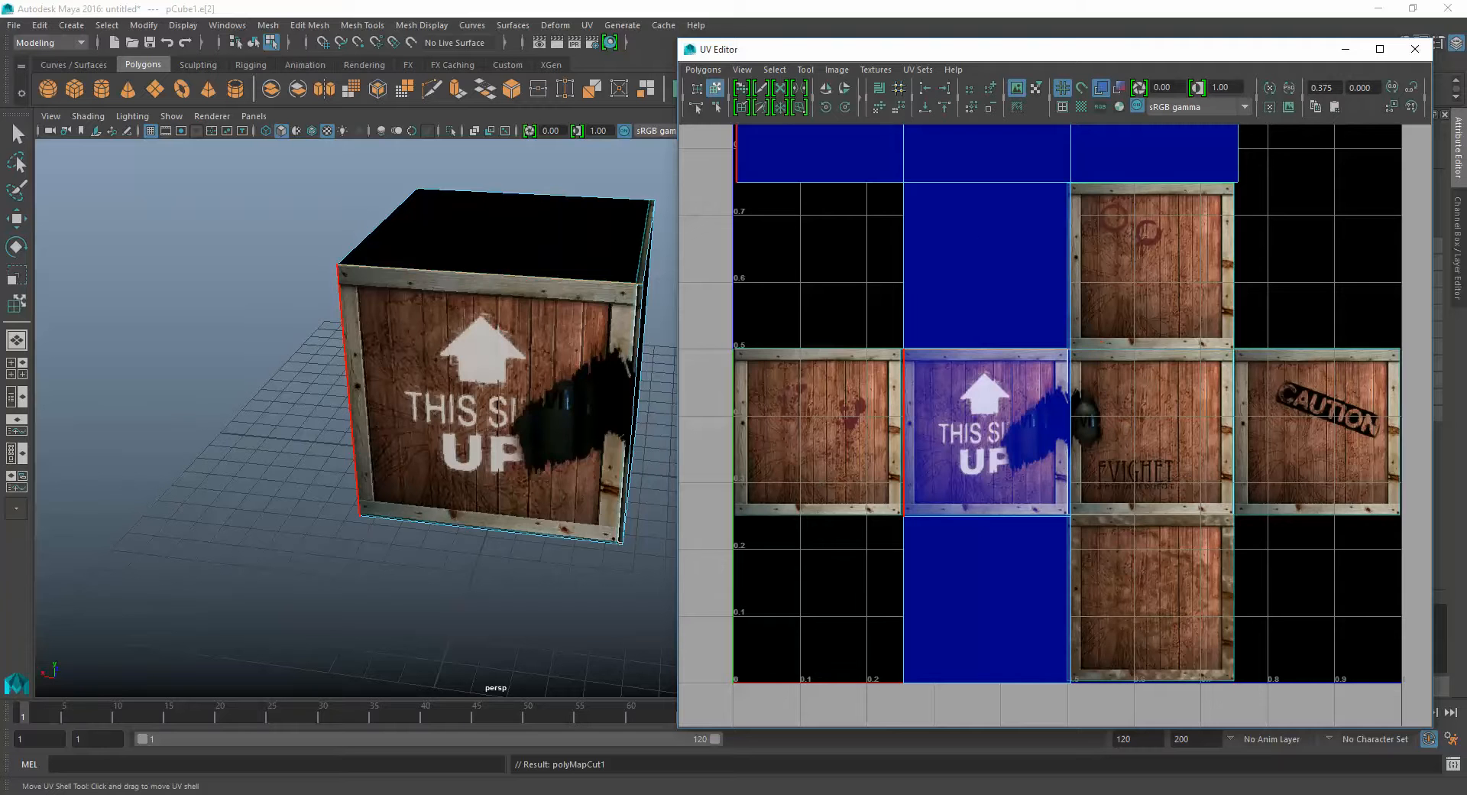
pyautogui.keyDown('alt'); pyautogui.moveTo(986, 264); pyautogui.dragTo(983, 447, button='middle'); pyautogui.keyUp('alt')
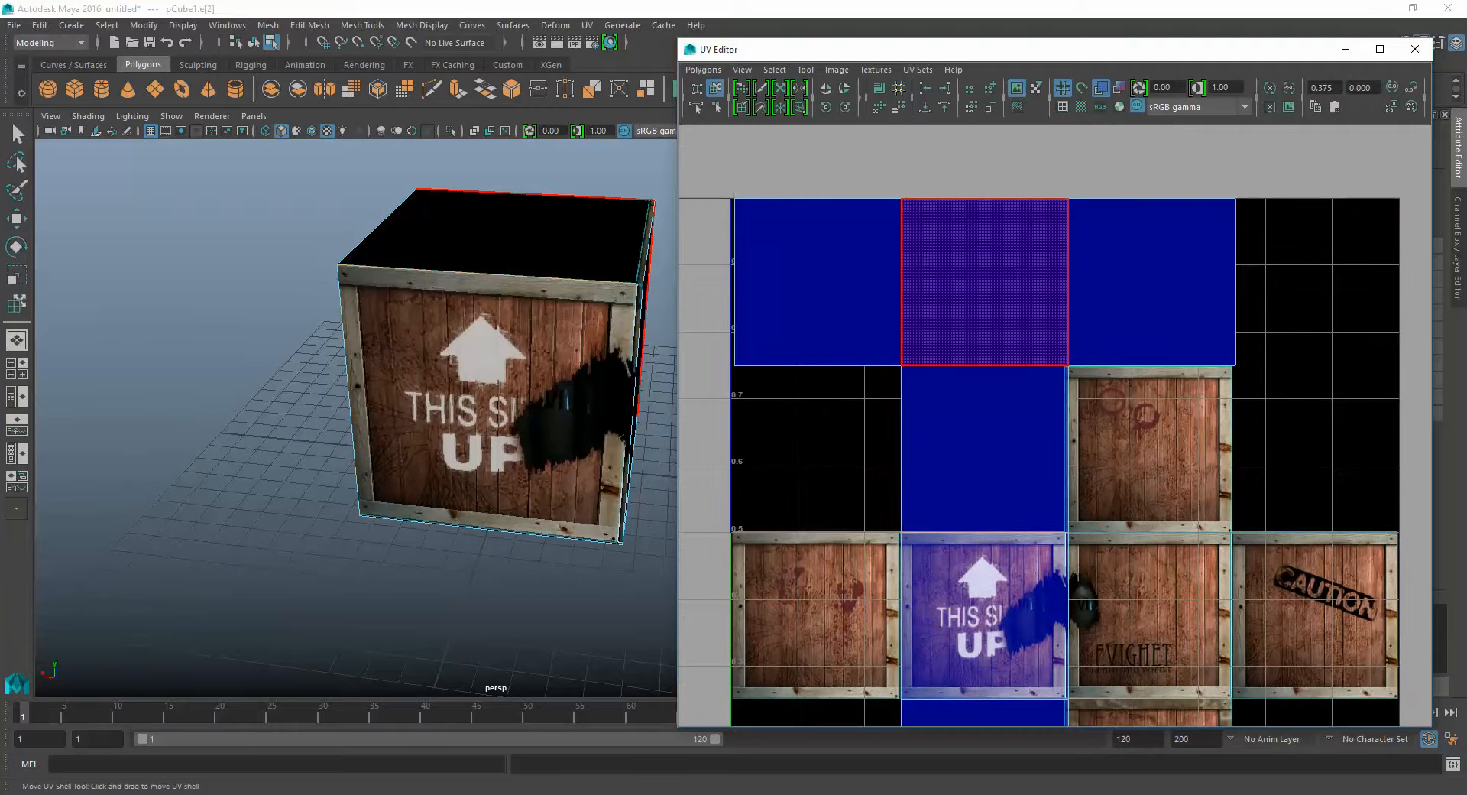
pyautogui.click(985, 294)
pyautogui.moveTo(985, 294); pyautogui.dragTo(1039, 219)
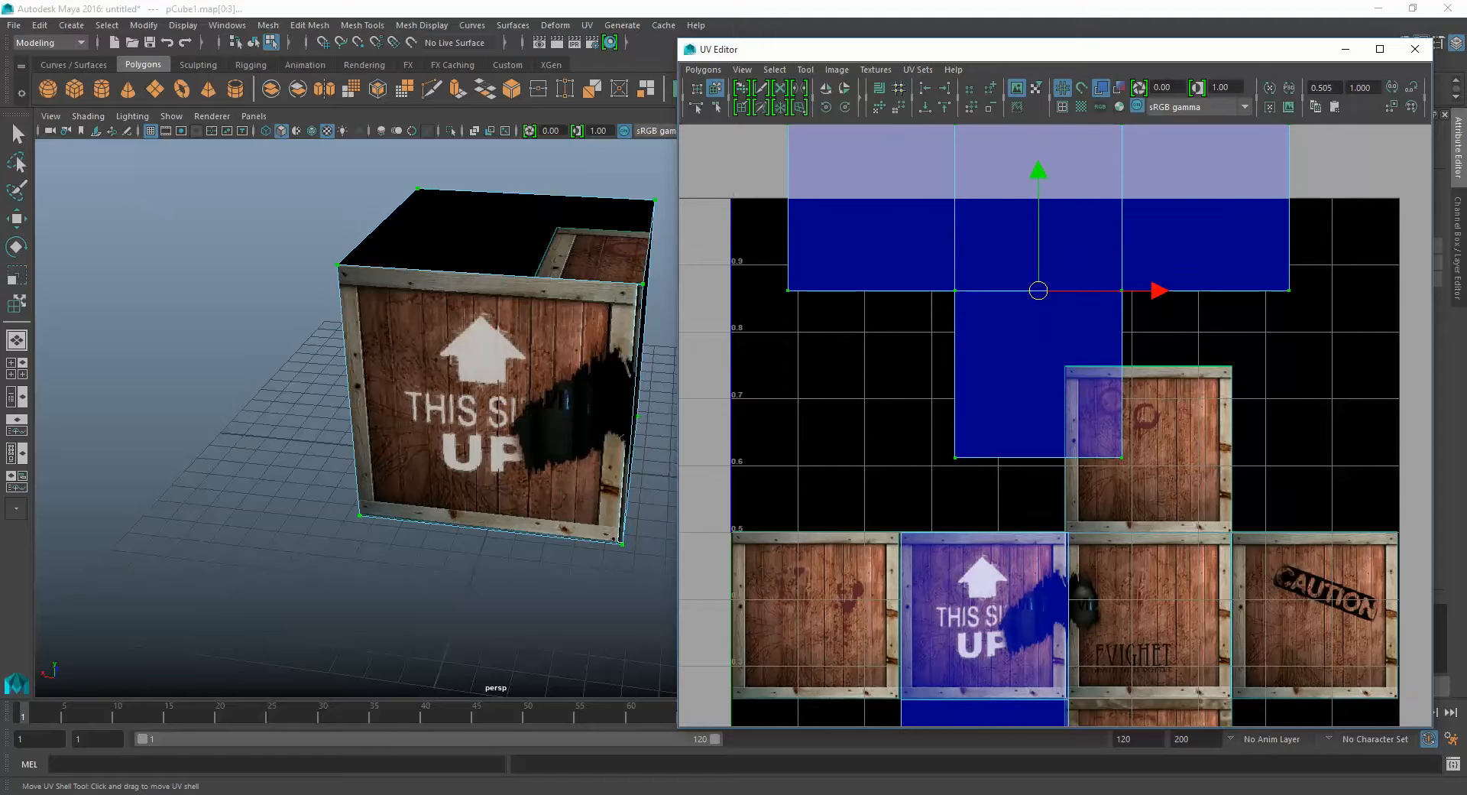
pyautogui.keyDown('alt'); pyautogui.moveTo(1039, 290); pyautogui.dragTo(953, 277, button='middle'); pyautogui.keyUp('alt')
pyautogui.keyDown('alt'); pyautogui.moveTo(489, 382); pyautogui.dragTo(389, 355); pyautogui.keyUp('alt')
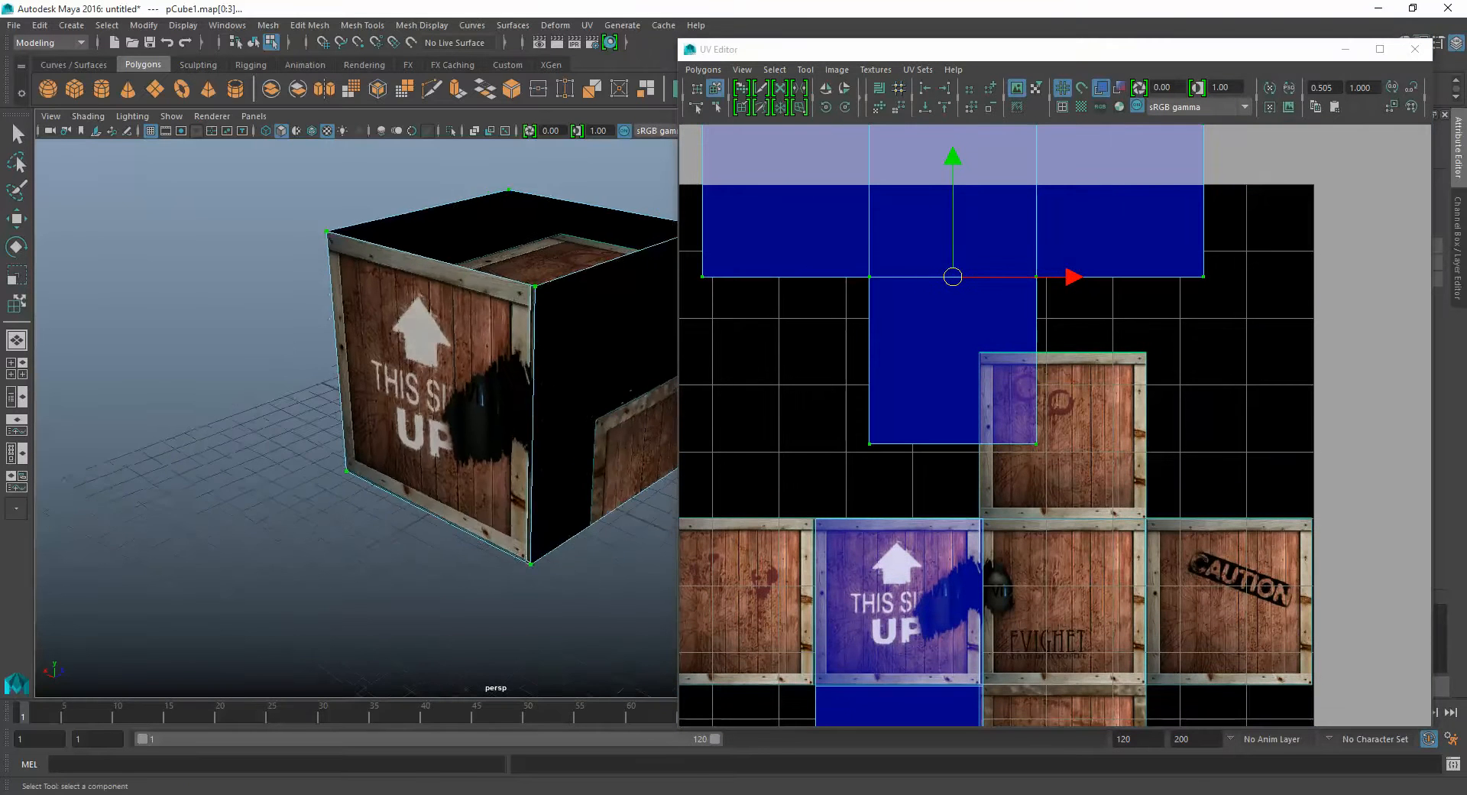
pyautogui.keyDown('alt'); pyautogui.moveTo(390, 355); pyautogui.dragTo(255, 267, button='middle'); pyautogui.keyUp('alt')
pyautogui.moveTo(953, 277); pyautogui.dragTo(919, 295)
pyautogui.keyDown('alt'); pyautogui.moveTo(919, 295); pyautogui.dragTo(950, 371, button='middle'); pyautogui.keyUp('alt')
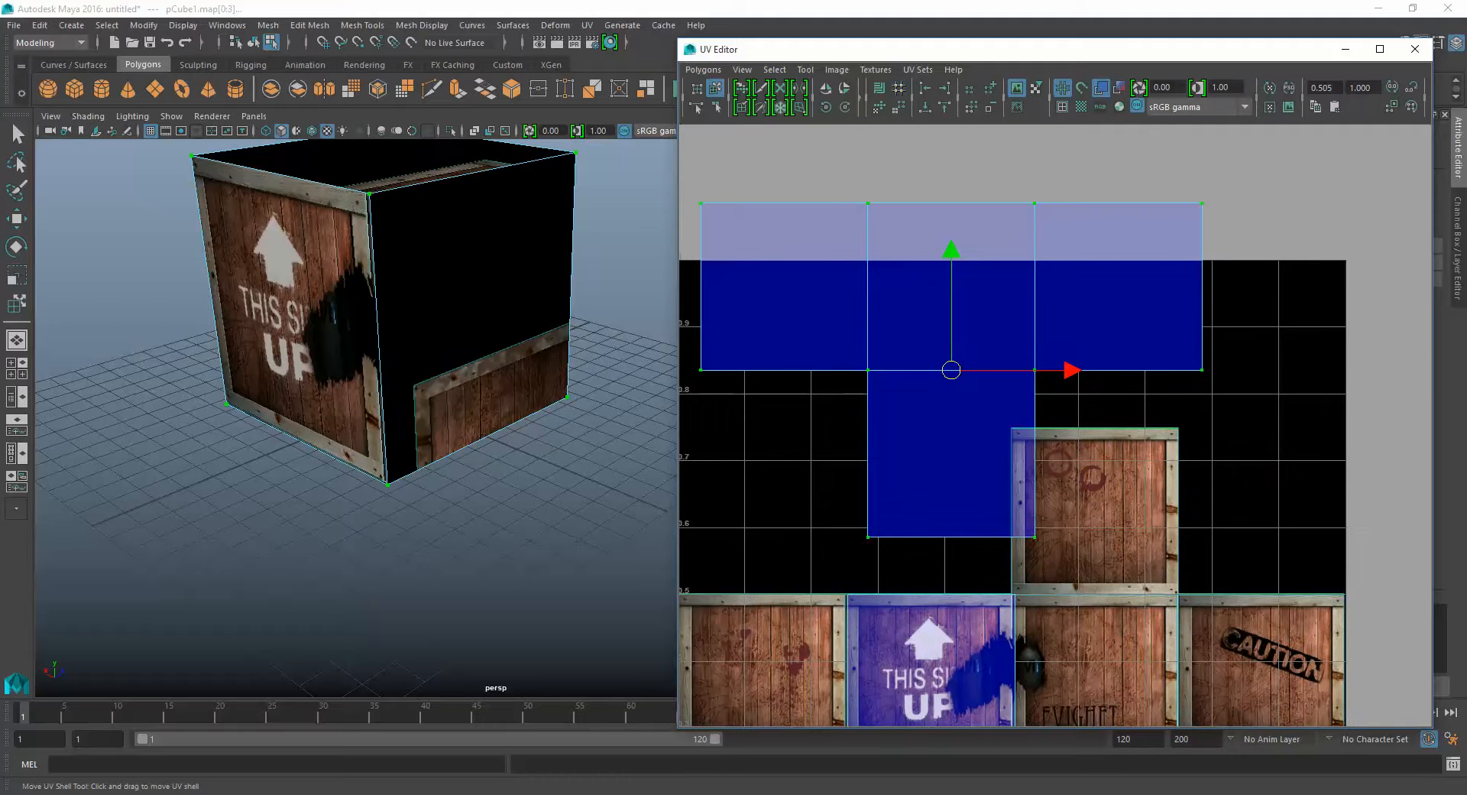
# Cut the two outer faces off the three-face row of the T-shaped shell with the Cut UV tool.
pyautogui.click(761, 88)
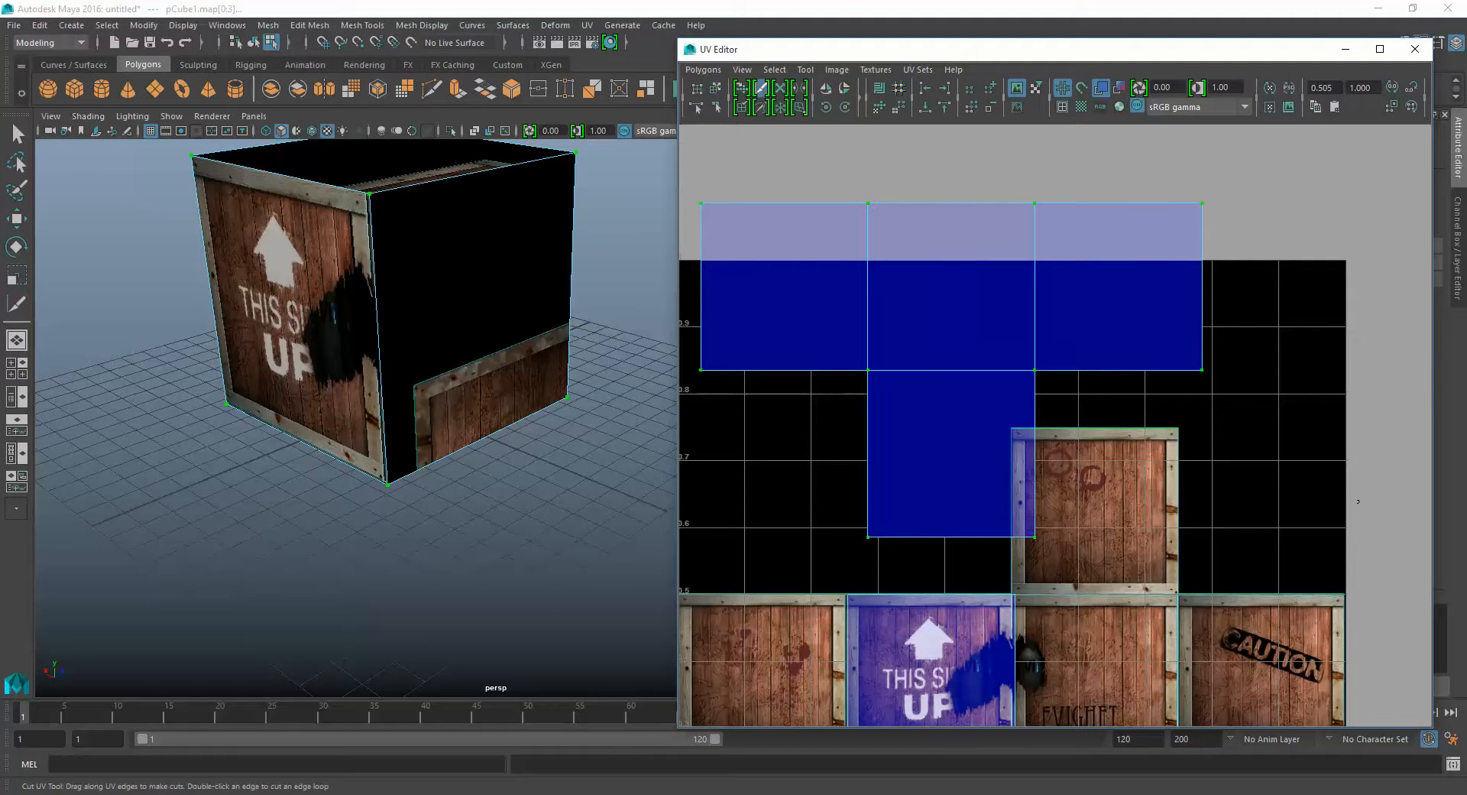
pyautogui.moveTo(1038, 254); pyautogui.dragTo(1041, 382)
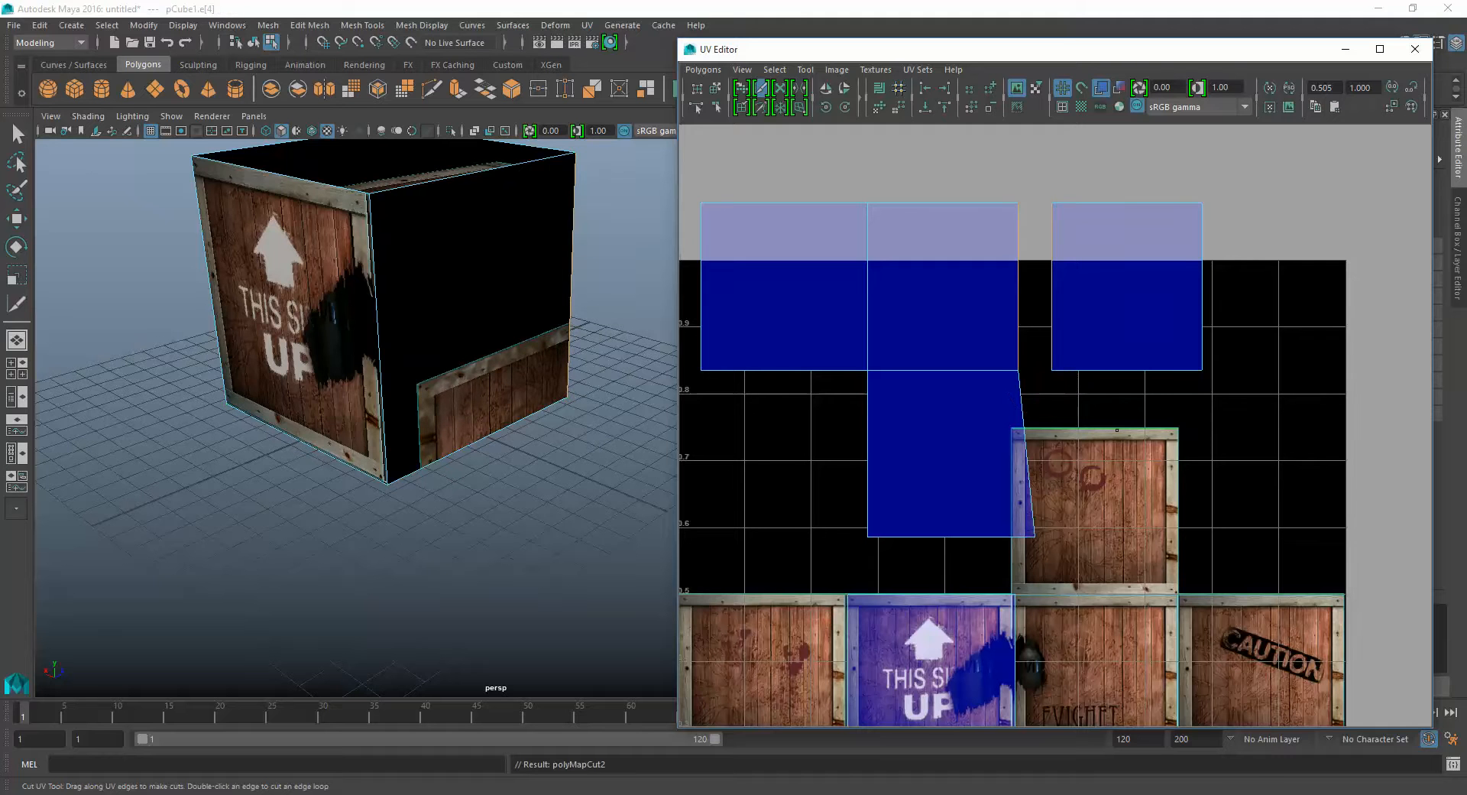
pyautogui.keyDown('alt'); pyautogui.moveTo(1116, 430); pyautogui.dragTo(1071, 401, button='middle'); pyautogui.keyUp('alt')
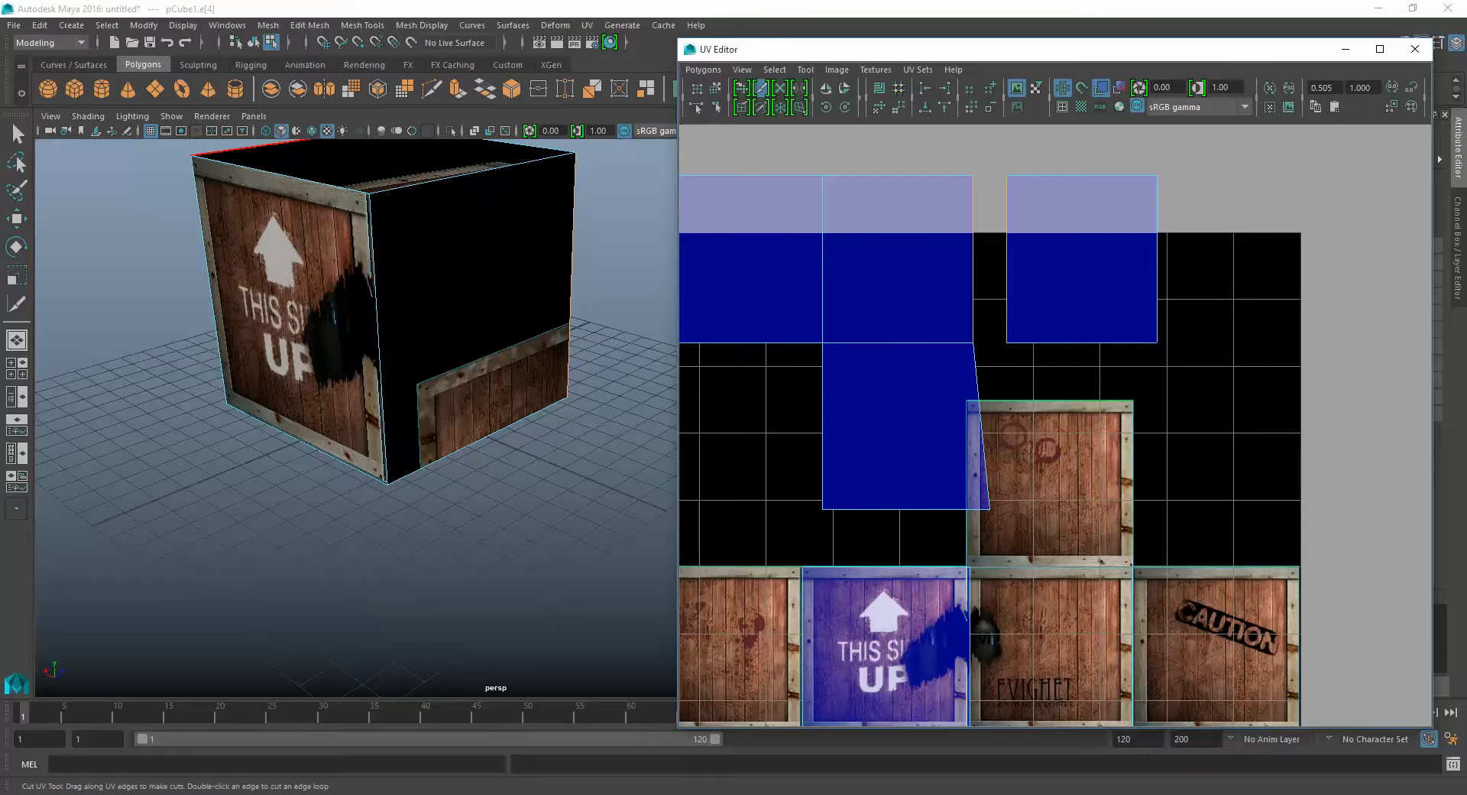
pyautogui.keyDown('alt'); pyautogui.moveTo(992, 481); pyautogui.dragTo(1108, 242, button='middle'); pyautogui.keyUp('alt')
pyautogui.scroll(1, 1108, 242)
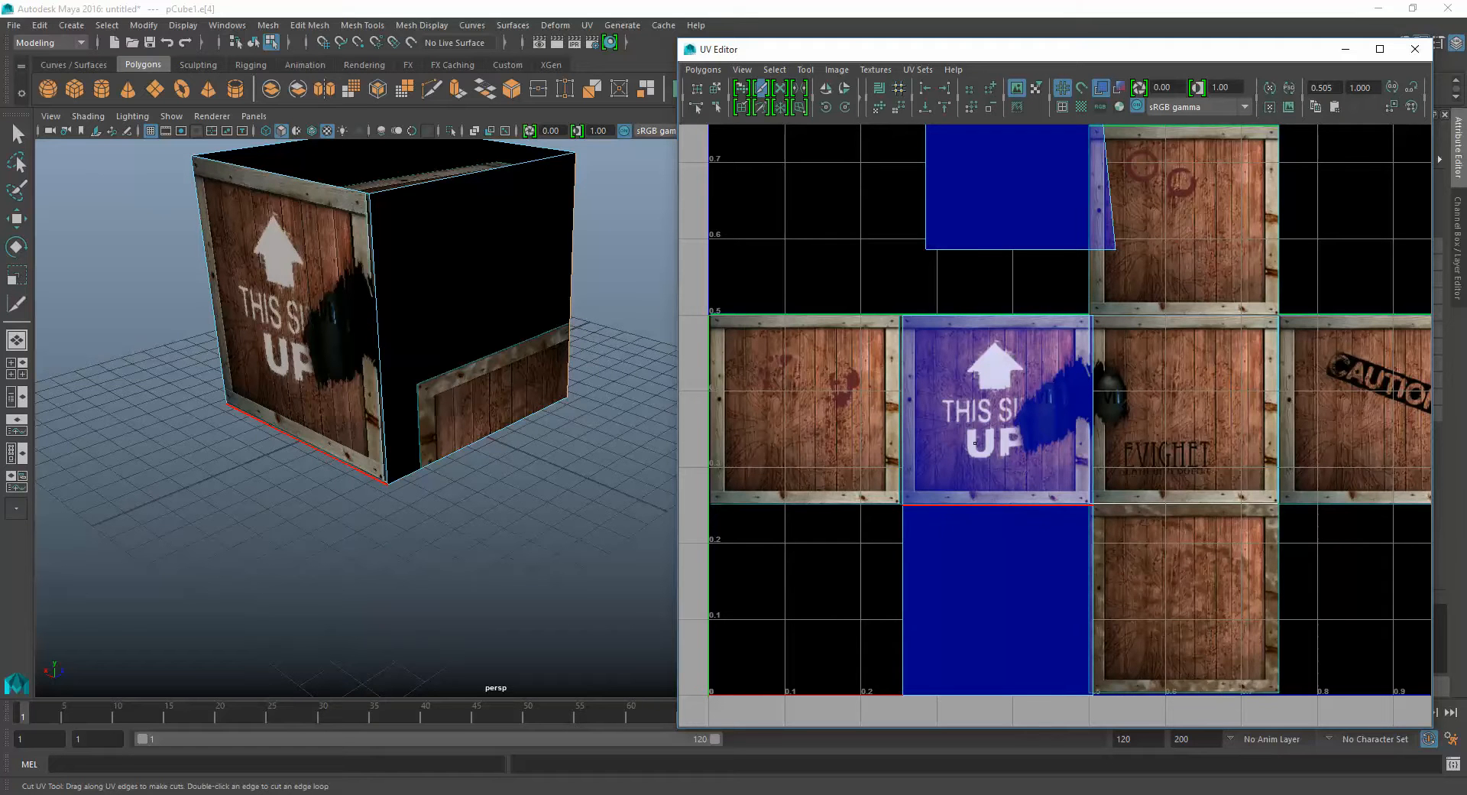
pyautogui.keyDown('alt'); pyautogui.moveTo(1013, 442); pyautogui.dragTo(1052, 493, button='middle'); pyautogui.keyUp('alt')
pyautogui.keyDown('alt'); pyautogui.moveTo(1053, 493); pyautogui.dragTo(995, 451, button='right'); pyautogui.keyUp('alt')
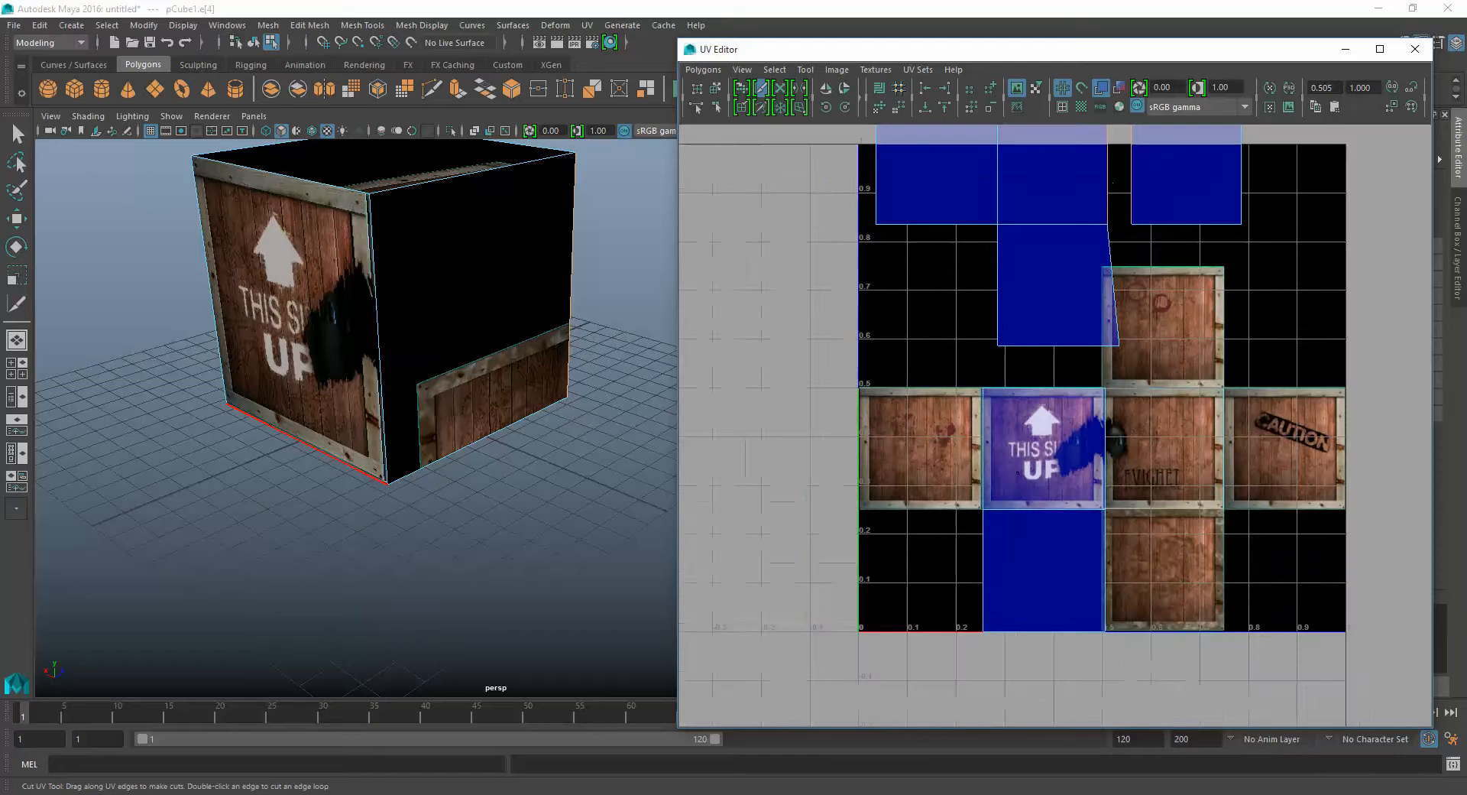
pyautogui.keyDown('alt'); pyautogui.moveTo(995, 450); pyautogui.dragTo(915, 503, button='middle'); pyautogui.keyUp('alt')
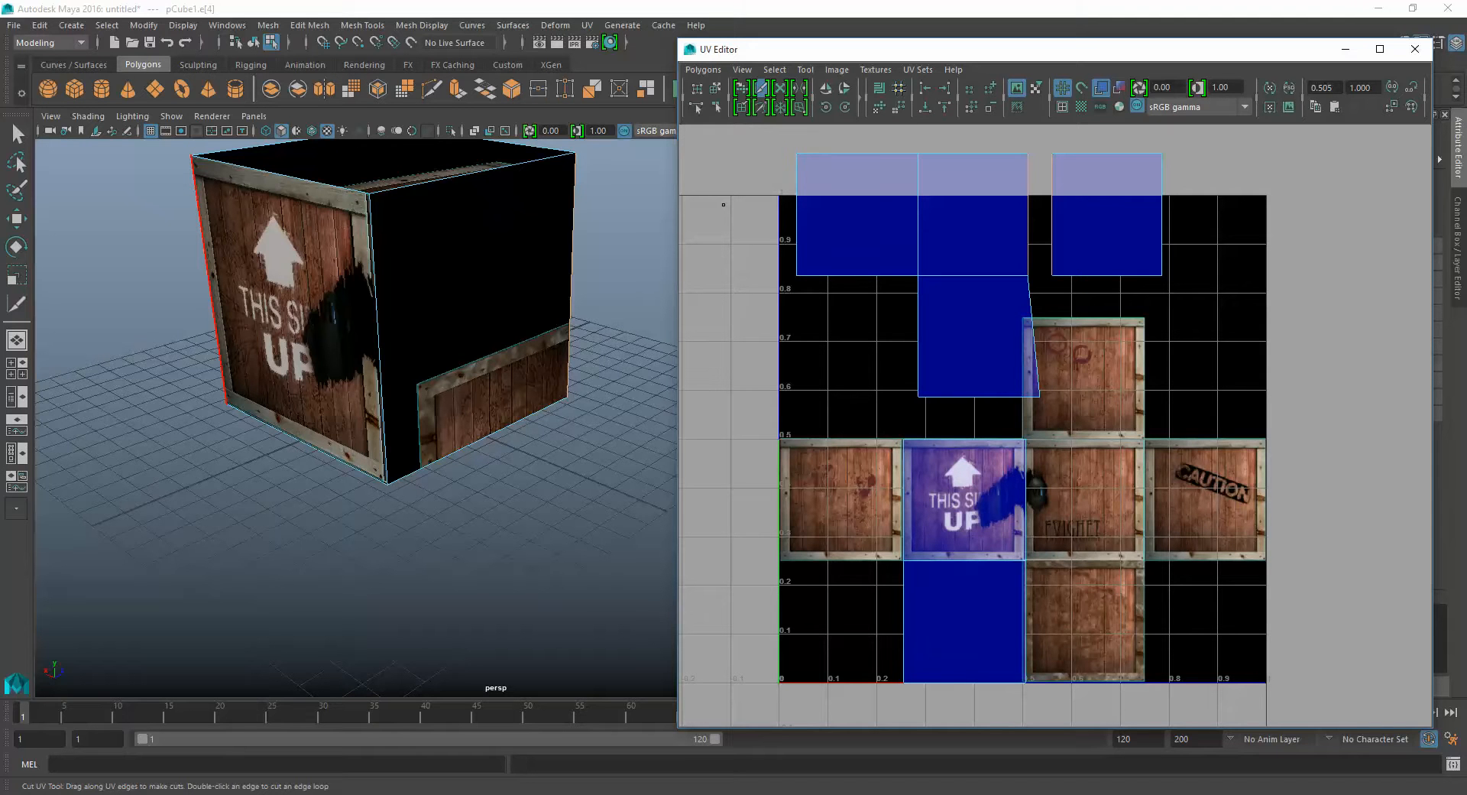
pyautogui.keyDown('alt'); pyautogui.moveTo(191, 378); pyautogui.dragTo(367, 402); pyautogui.keyUp('alt')
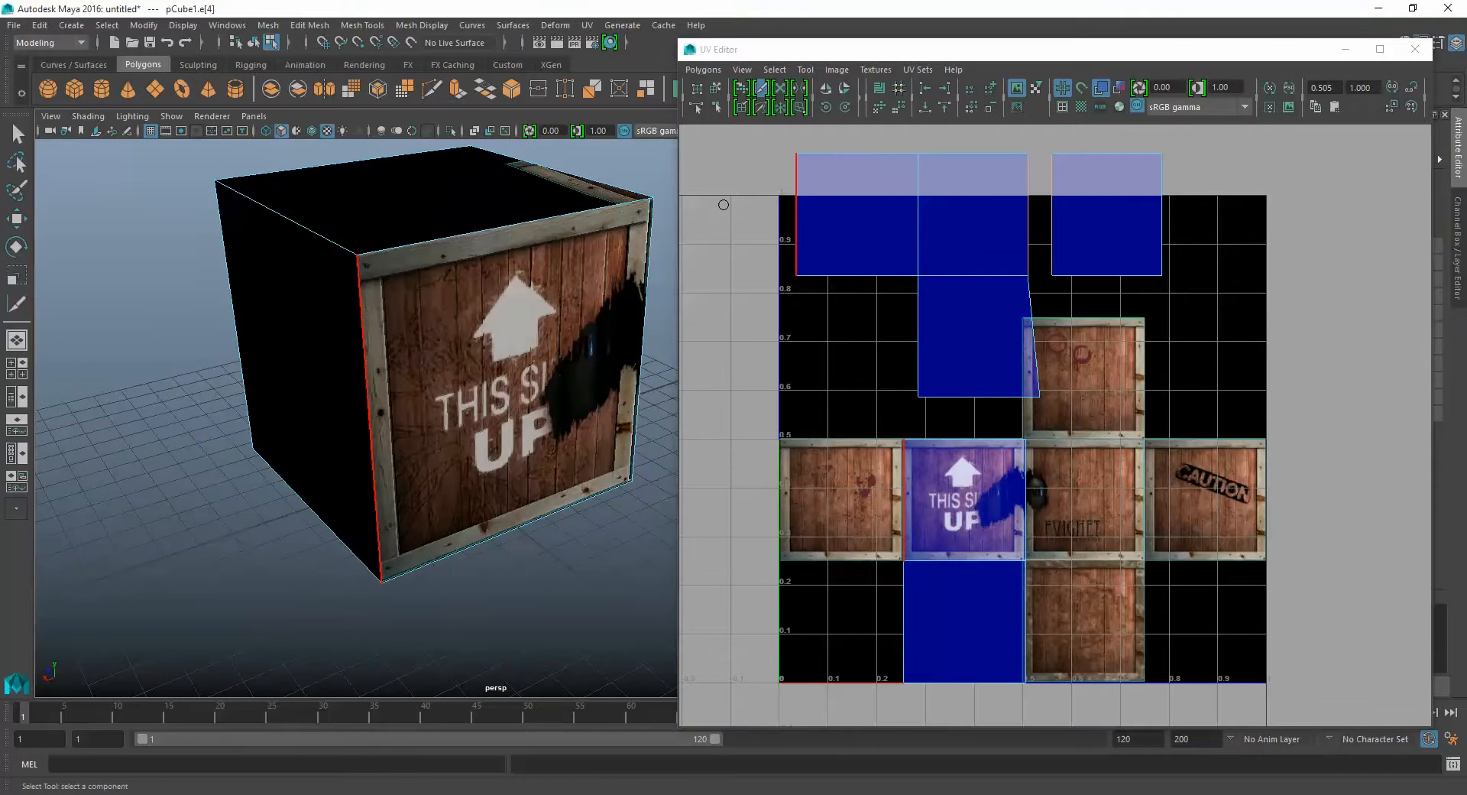
pyautogui.keyDown('alt'); pyautogui.moveTo(823, 138); pyautogui.dragTo(801, 127, button='middle'); pyautogui.keyUp('alt')
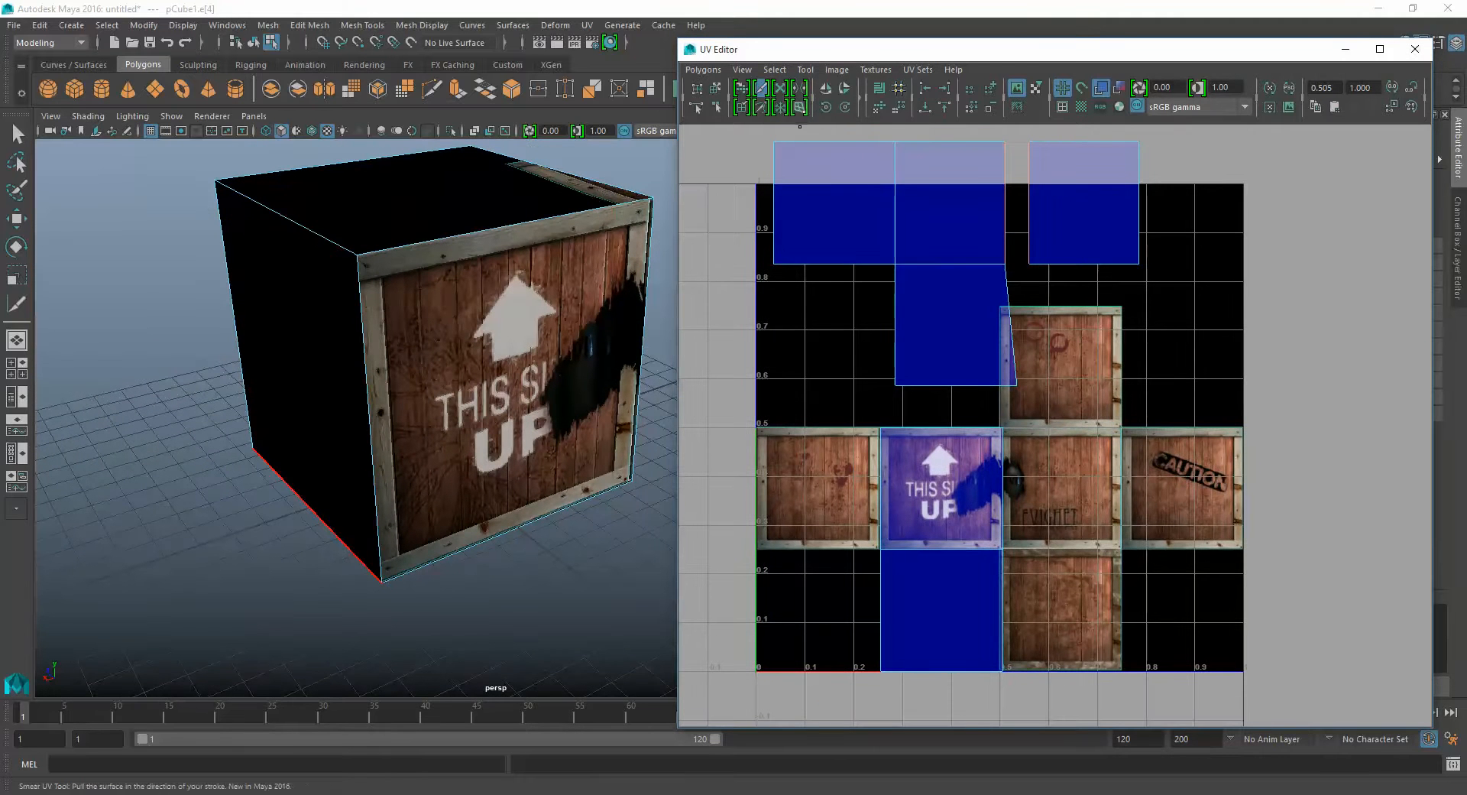
pyautogui.moveTo(899, 156); pyautogui.dragTo(904, 280)
# Move the detached left face's UV shell down over the leftmost crate panel with the Move UV Shell tool.
pyautogui.scroll(1, 904, 305)
pyautogui.click(716, 88)
pyautogui.click(800, 196)
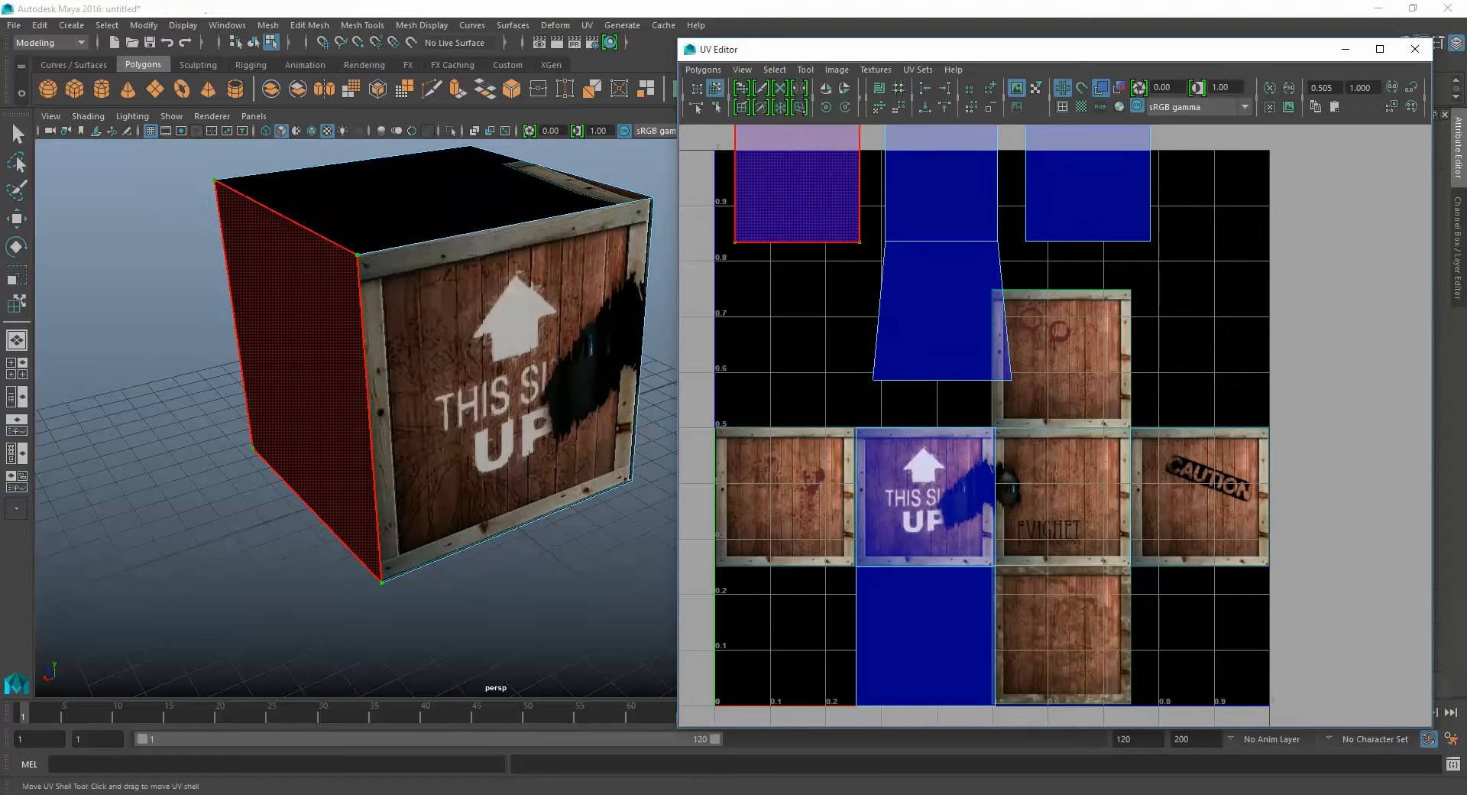
pyautogui.moveTo(797, 191); pyautogui.dragTo(798, 447)
pyautogui.hotkey('ctrl', 'z')
pyautogui.keyDown('alt'); pyautogui.moveTo(810, 450); pyautogui.dragTo(930, 467, button='middle'); pyautogui.keyUp('alt')
pyautogui.scroll(1, 871, 375)
pyautogui.scroll(-1, 930, 466)
pyautogui.moveTo(907, 187); pyautogui.dragTo(845, 512)
# Rotate the face shell over the leftmost crate panel by about 180 degrees.
pyautogui.press('e')
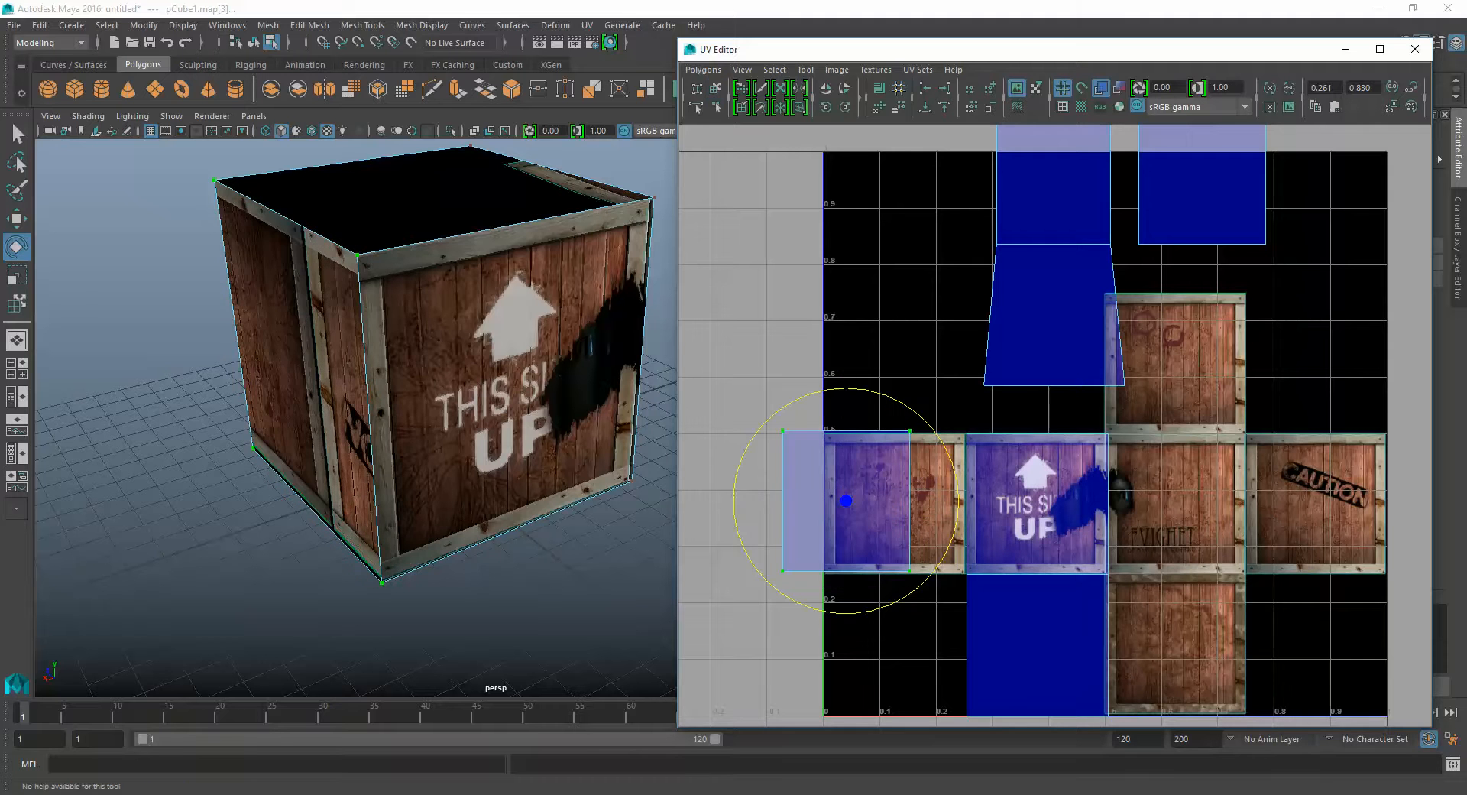
pyautogui.moveTo(870, 392); pyautogui.dragTo(821, 610)
pyautogui.scroll(3, 904, 523)
pyautogui.press('w')
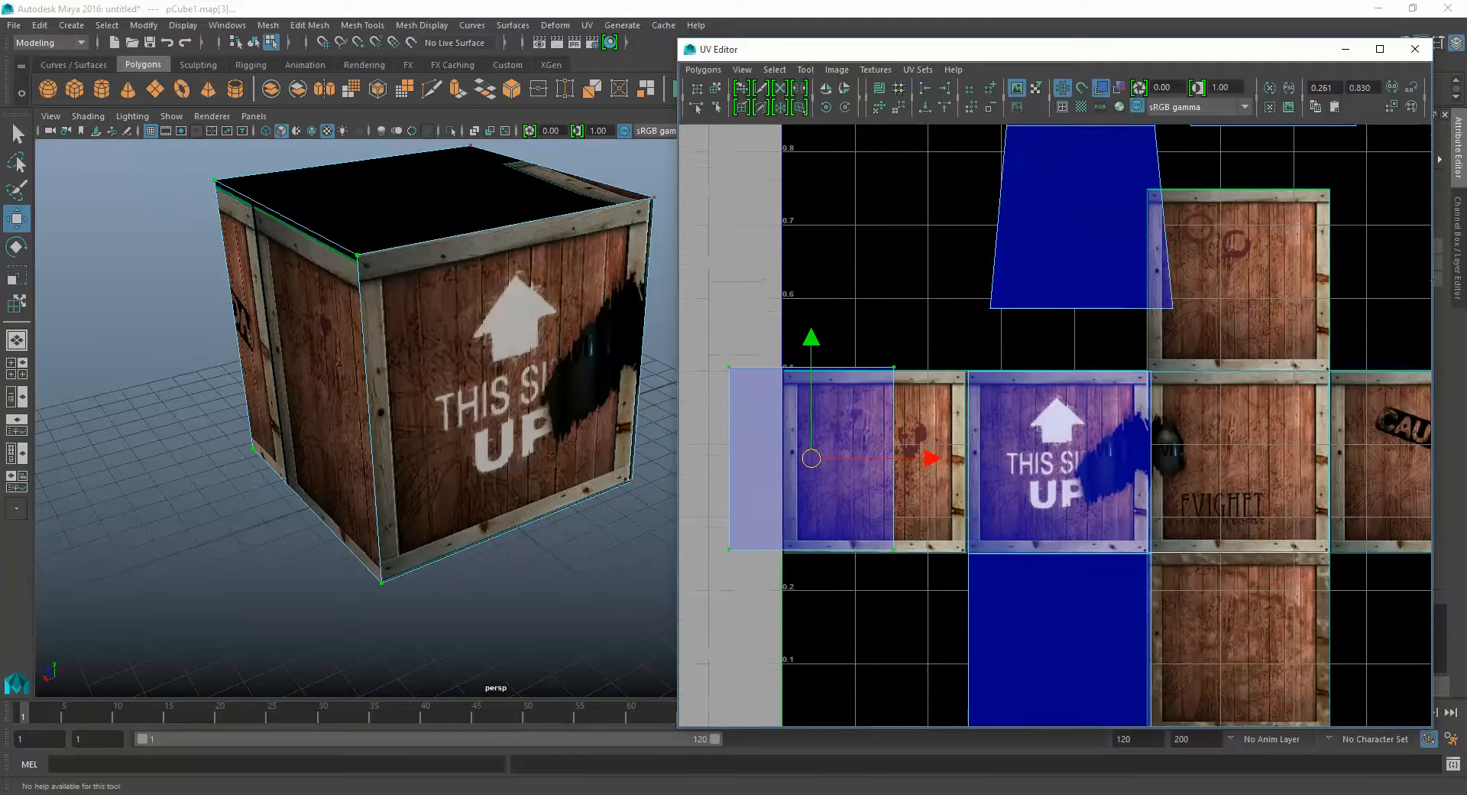
# Move and sew the detached face's right UV edge onto the left side of the THIS SIDE UP face.
pyautogui.rightClick(905, 408)
pyautogui.moveTo(905, 408); pyautogui.dragTo(906, 368, button='right')
pyautogui.click(894, 428)
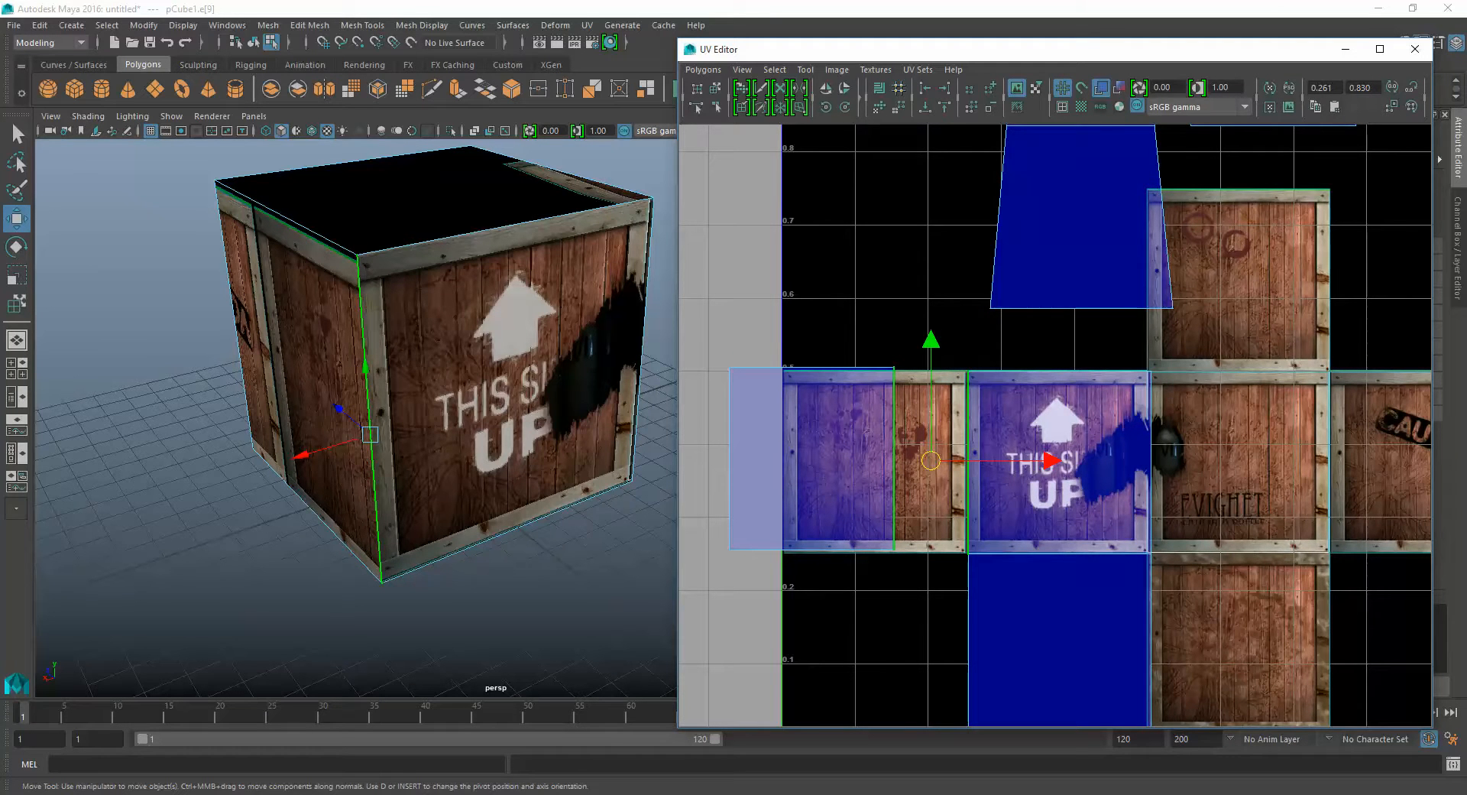
pyautogui.keyDown('shift'); pyautogui.moveTo(892, 449); pyautogui.dragTo(891, 410, button='right'); pyautogui.keyUp('shift')
pyautogui.click(1077, 340)
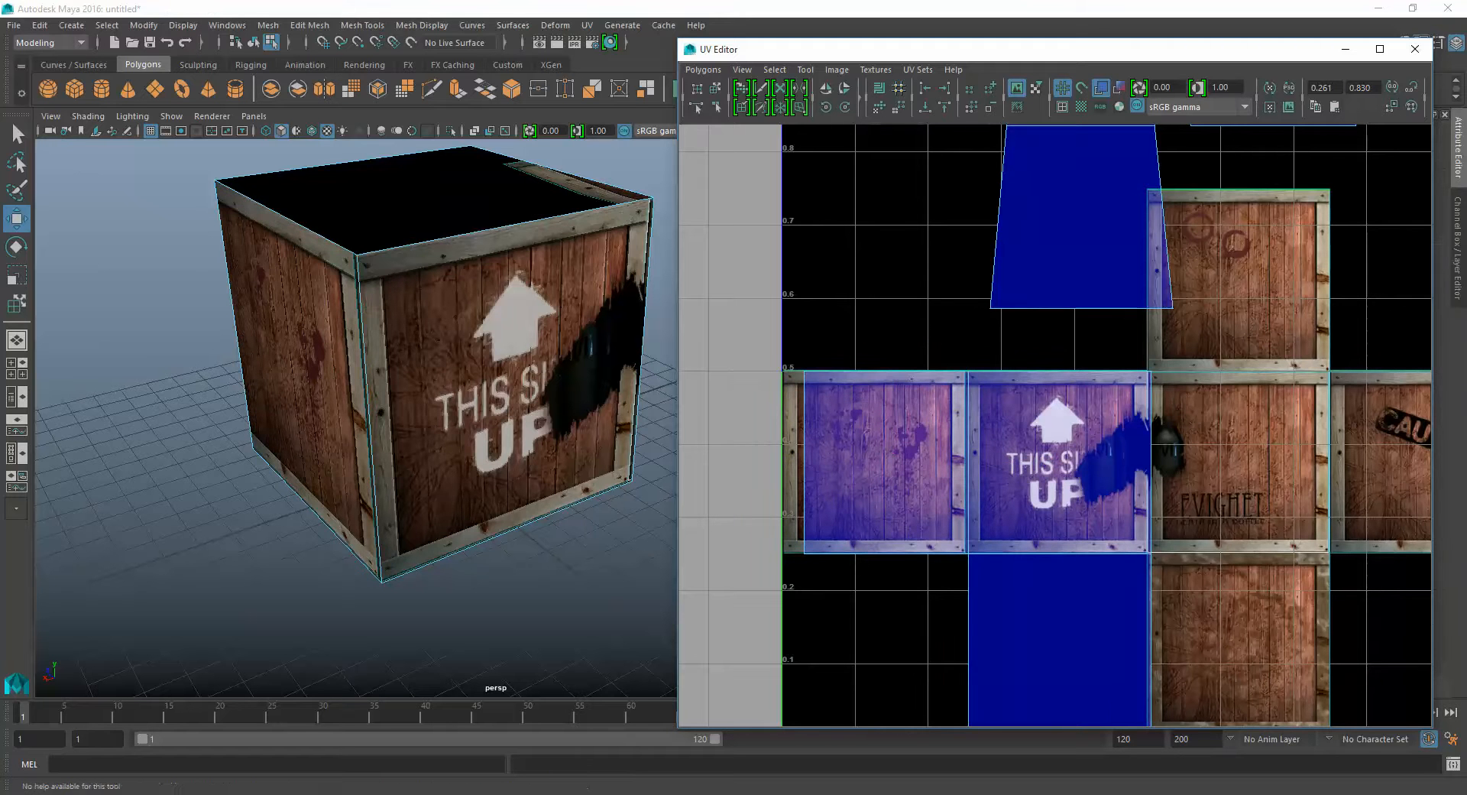
# Move and sew the right UV edge of the THIS SIDE UP face so its neighbouring face covers the EVIGHET panel.
pyautogui.keyDown('alt'); pyautogui.moveTo(1154, 458); pyautogui.dragTo(1019, 442, button='middle'); pyautogui.keyUp('alt')
pyautogui.click(1017, 444)
pyautogui.keyDown('alt'); pyautogui.moveTo(1070, 382); pyautogui.dragTo(966, 511, button='middle'); pyautogui.keyUp('alt')
pyautogui.scroll(-2, 976, 446)
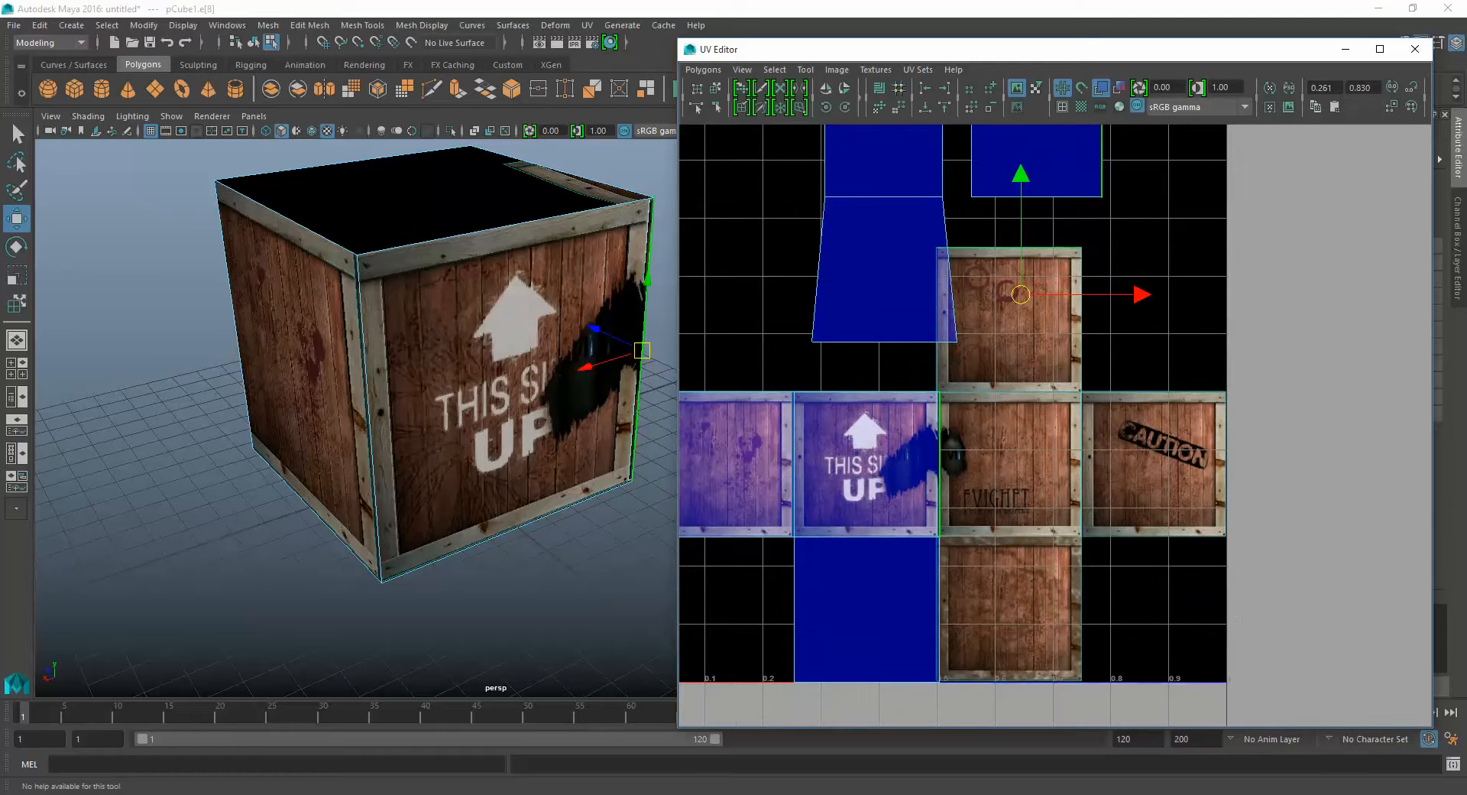
pyautogui.keyDown('shift'); pyautogui.moveTo(939, 458); pyautogui.dragTo(935, 425, button='right'); pyautogui.keyUp('shift')
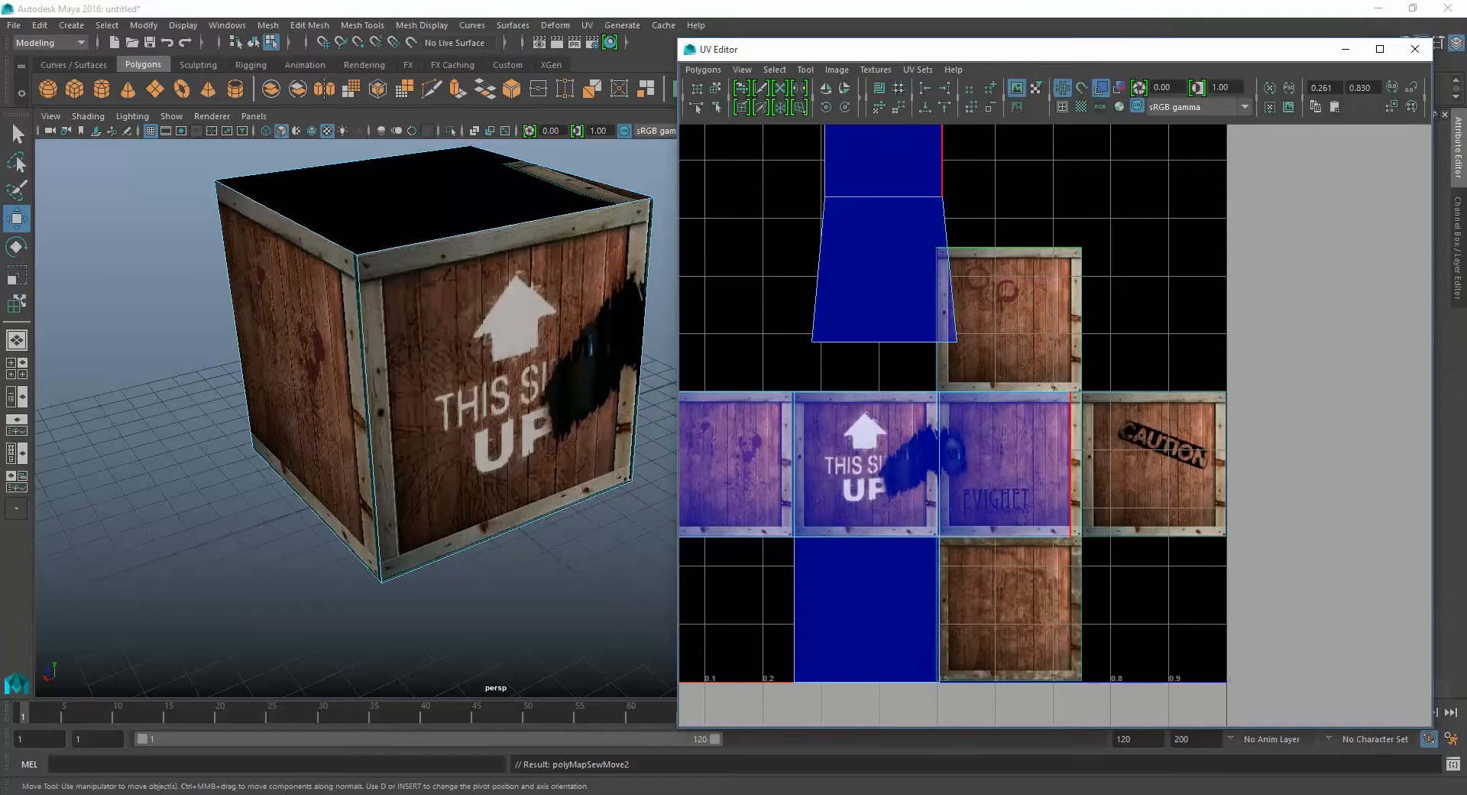
# Cut the upper face off the two-face column and move its UV shell to the empty area above the CAUTION panel.
pyautogui.keyDown('alt'); pyautogui.moveTo(950, 275); pyautogui.dragTo(953, 360, button='middle'); pyautogui.keyUp('alt')
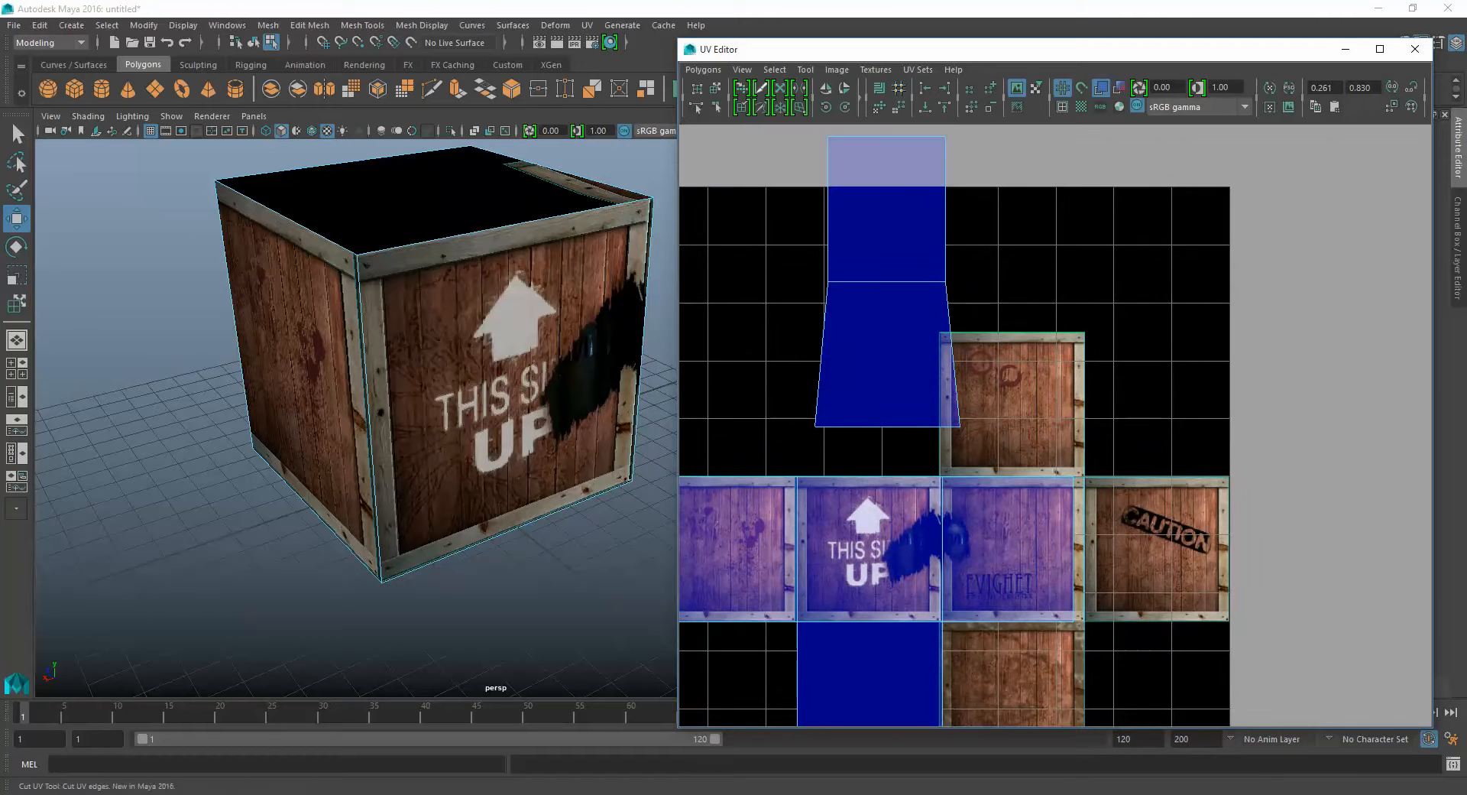
pyautogui.click(760, 88)
pyautogui.moveTo(833, 281); pyautogui.dragTo(1091, 288)
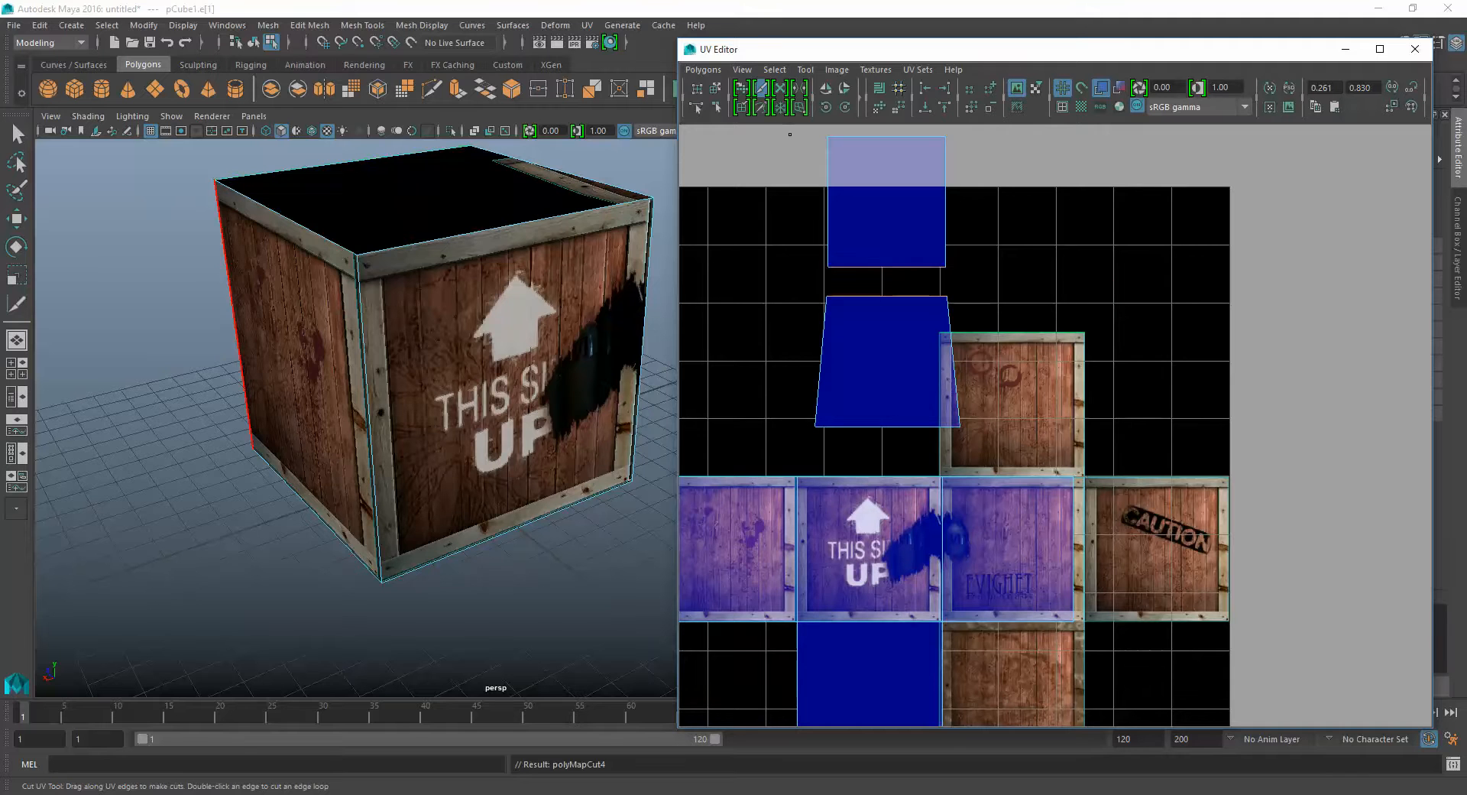
pyautogui.click(715, 88)
pyautogui.click(878, 218)
pyautogui.moveTo(845, 209); pyautogui.dragTo(844, 181, button='right')
pyautogui.moveTo(846, 191); pyautogui.dragTo(1109, 363)
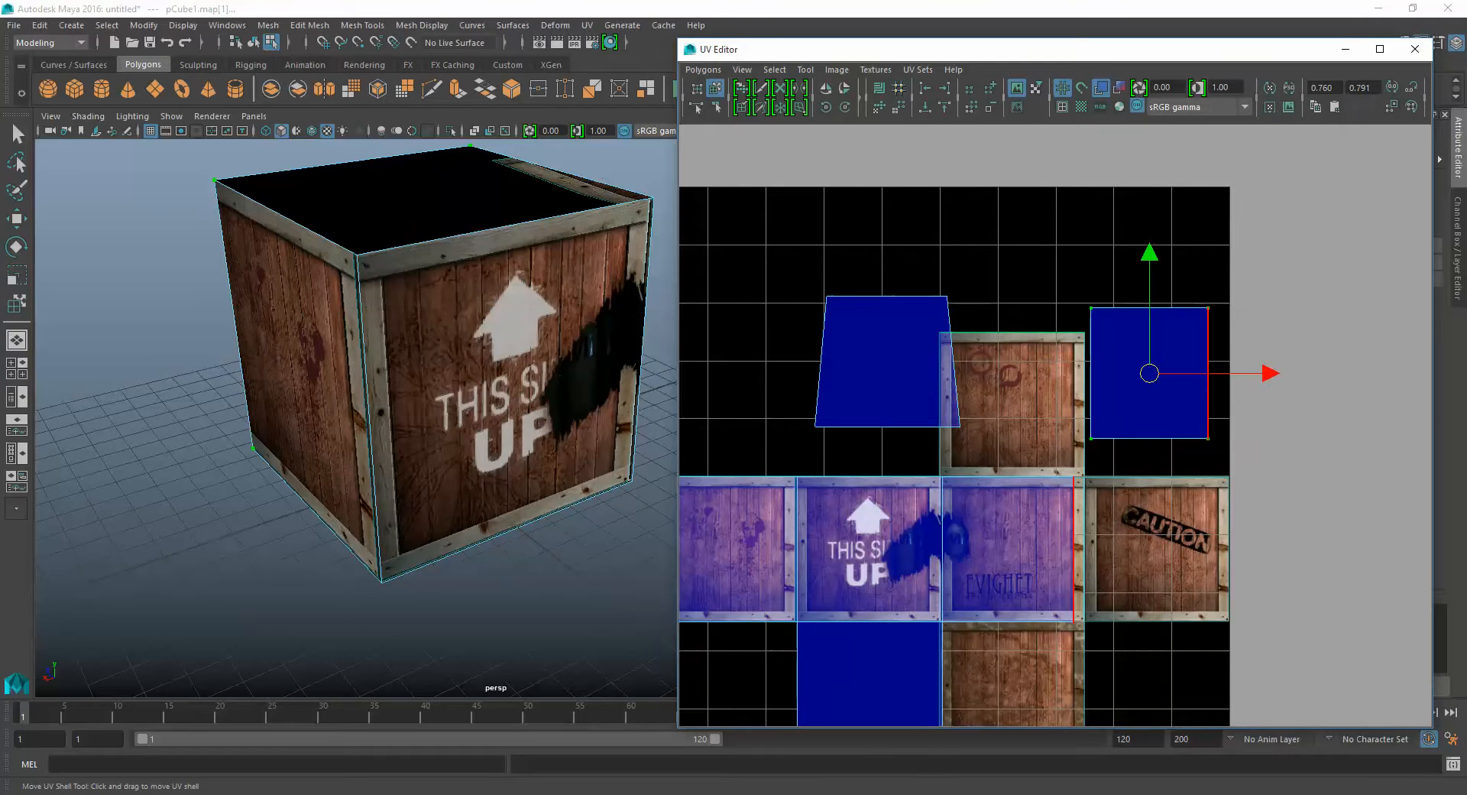
pyautogui.click(870, 548)
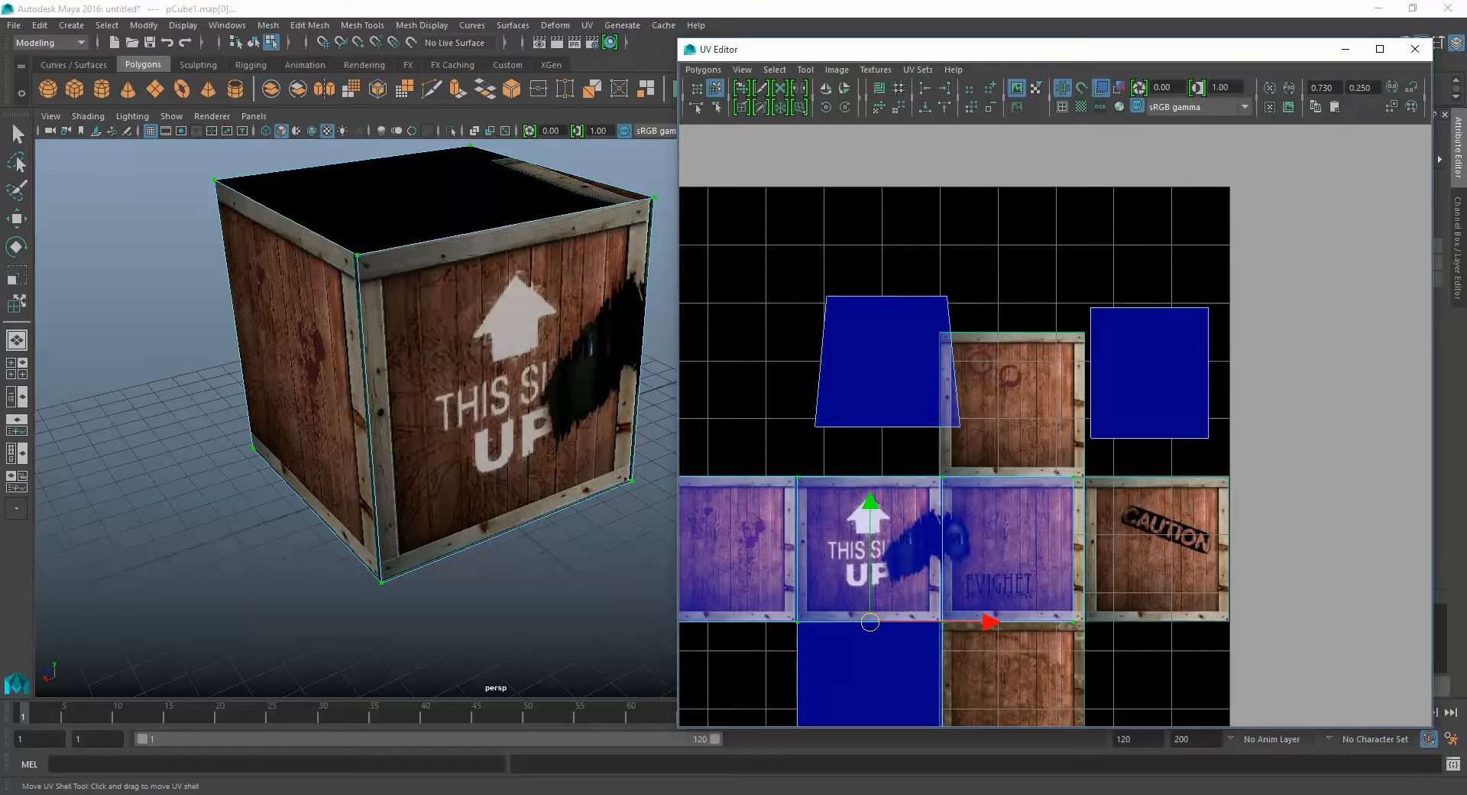
pyautogui.moveTo(1077, 527); pyautogui.dragTo(1078, 493, button='right')
pyautogui.moveTo(1074, 520); pyautogui.dragTo(1116, 531)
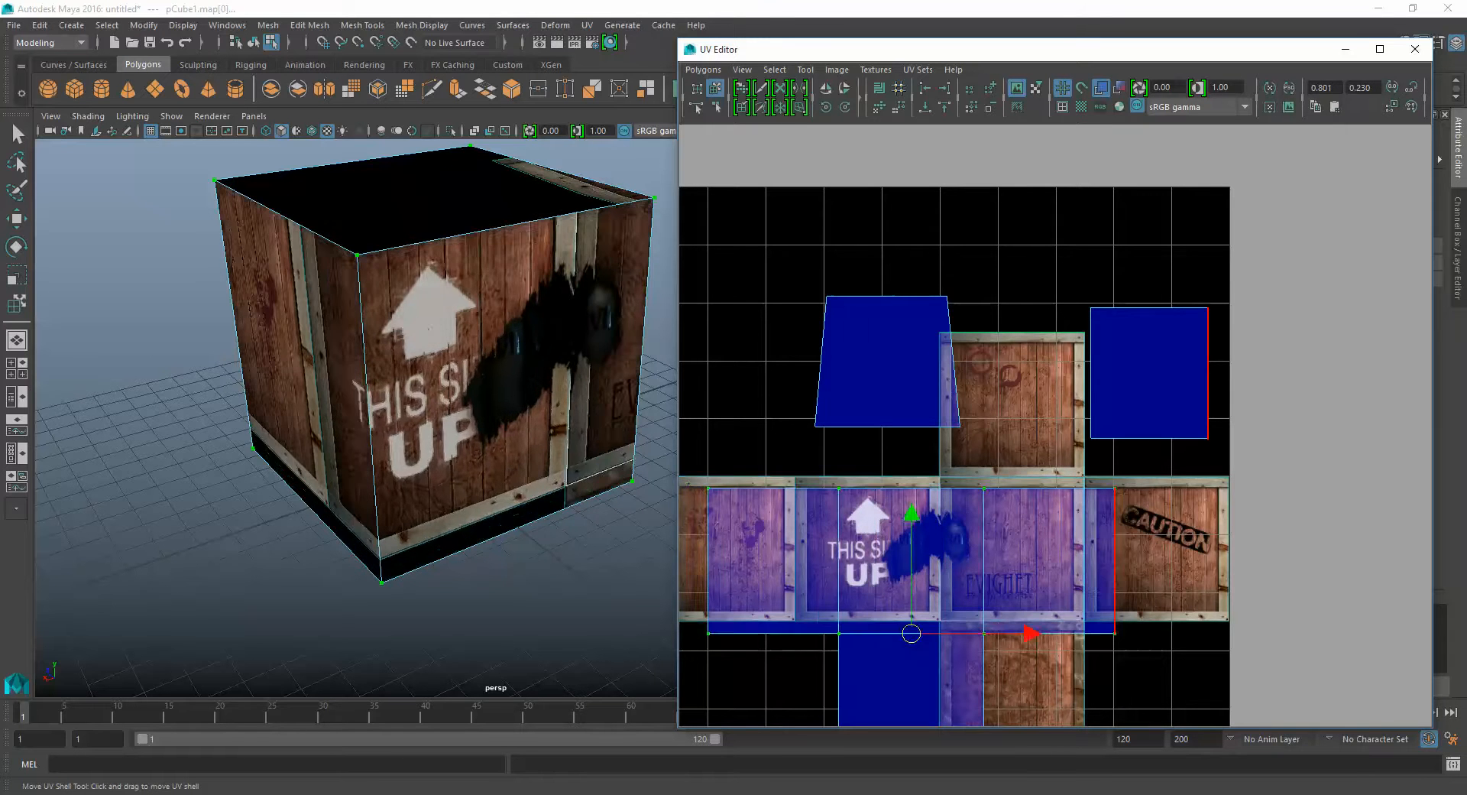
pyautogui.hotkey('ctrl', 'z')
# Move and sew the detached square face onto the right UV edge of the EVIGHET face, over the CAUTION panel.
pyautogui.press('w')
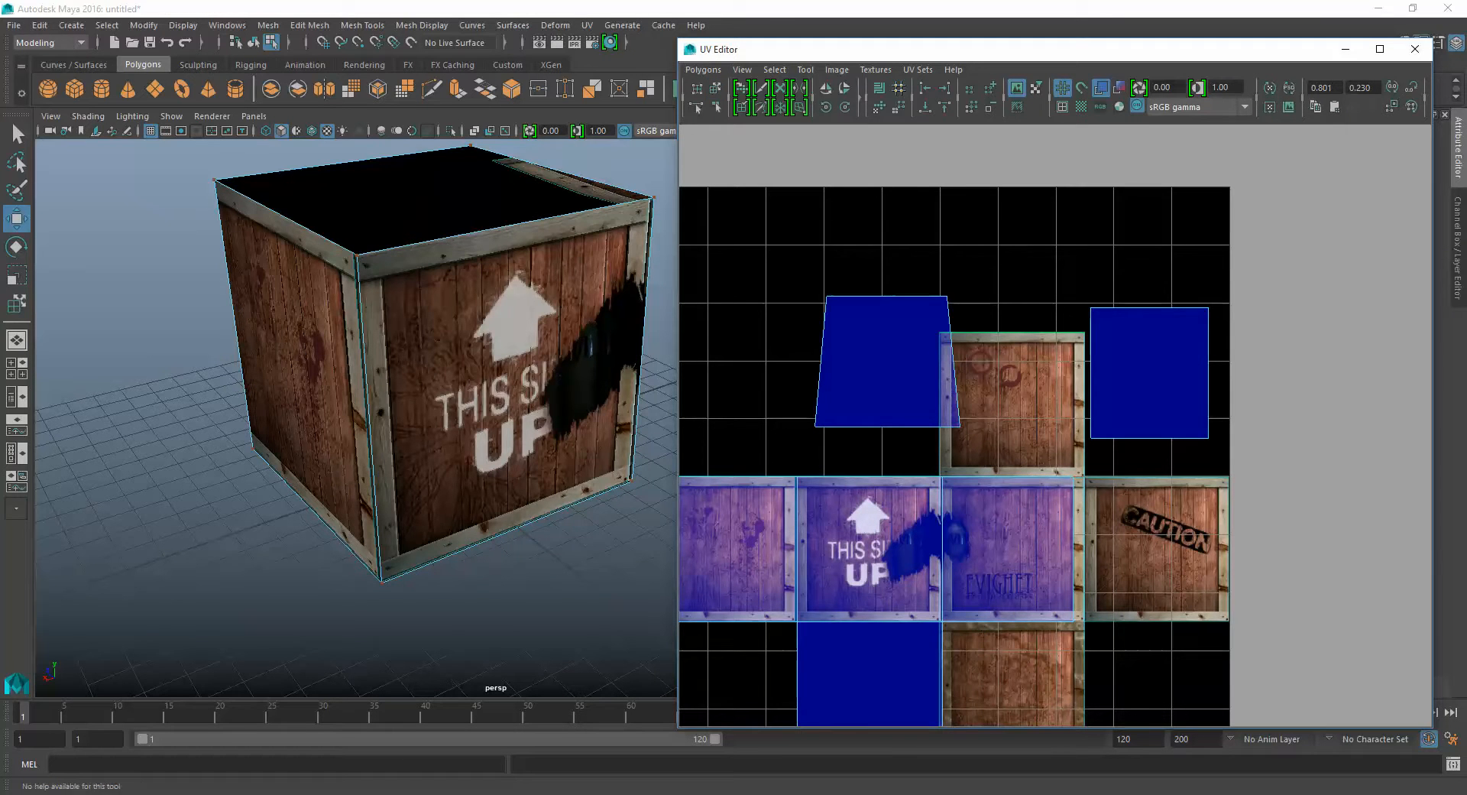
pyautogui.moveTo(1068, 535); pyautogui.dragTo(1065, 475, button='right')
pyautogui.click(1072, 518)
pyautogui.keyDown('alt'); pyautogui.moveTo(1029, 584); pyautogui.dragTo(1028, 406, button='middle'); pyautogui.keyUp('alt')
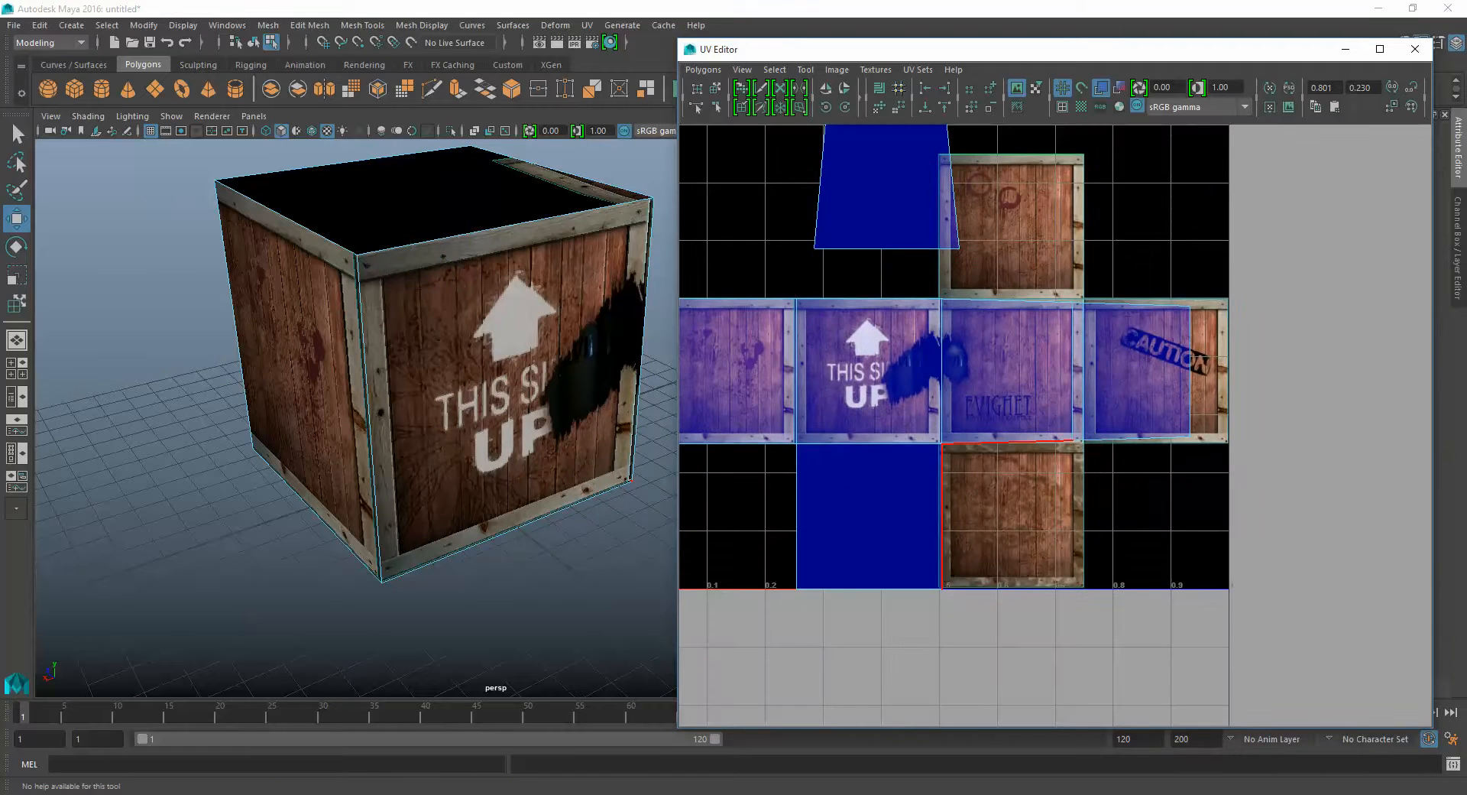
# Cut the lower face off the THIS SIDE UP face and move its UV shell over the crate panel below EVIGHET.
pyautogui.click(761, 88)
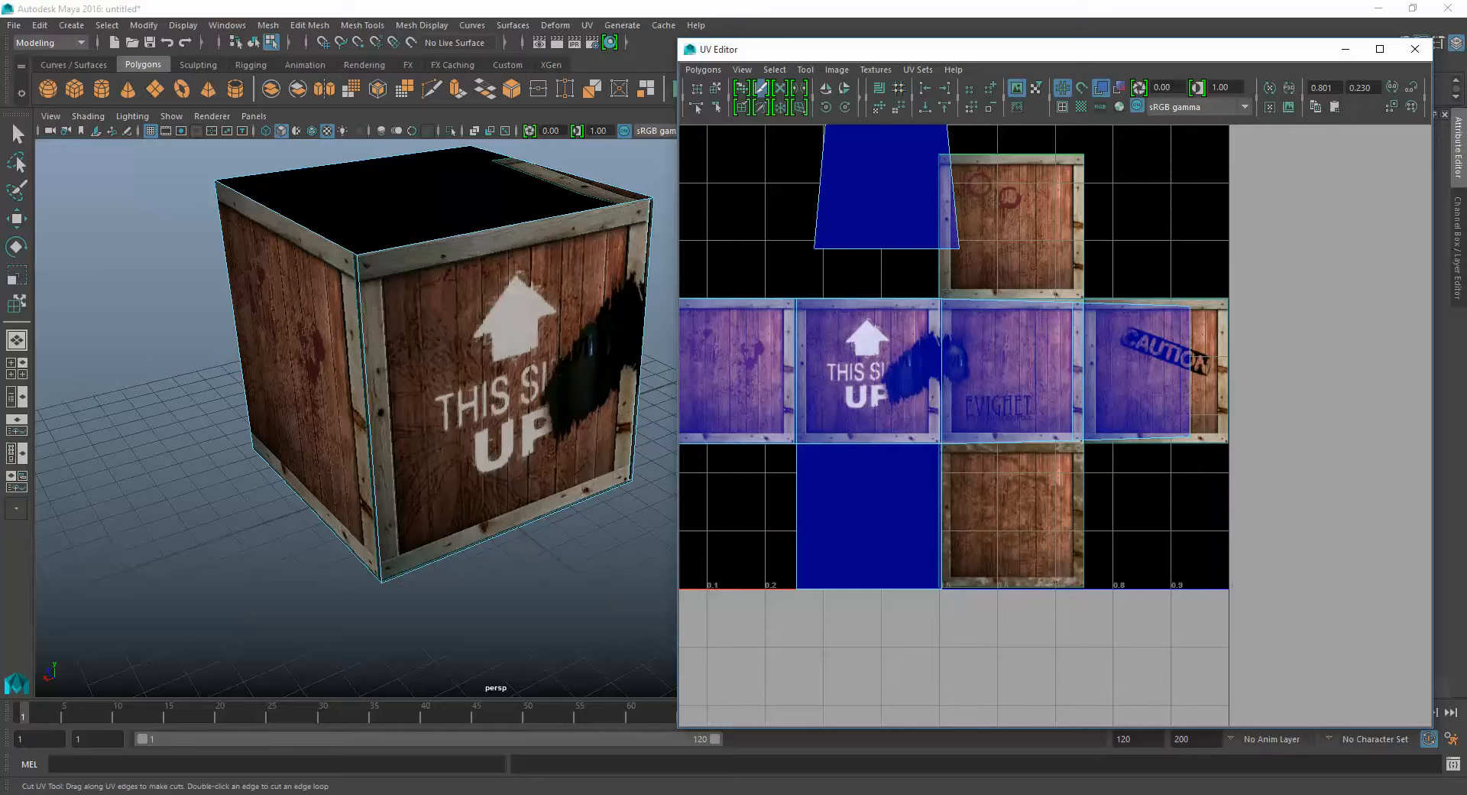
pyautogui.click(861, 443)
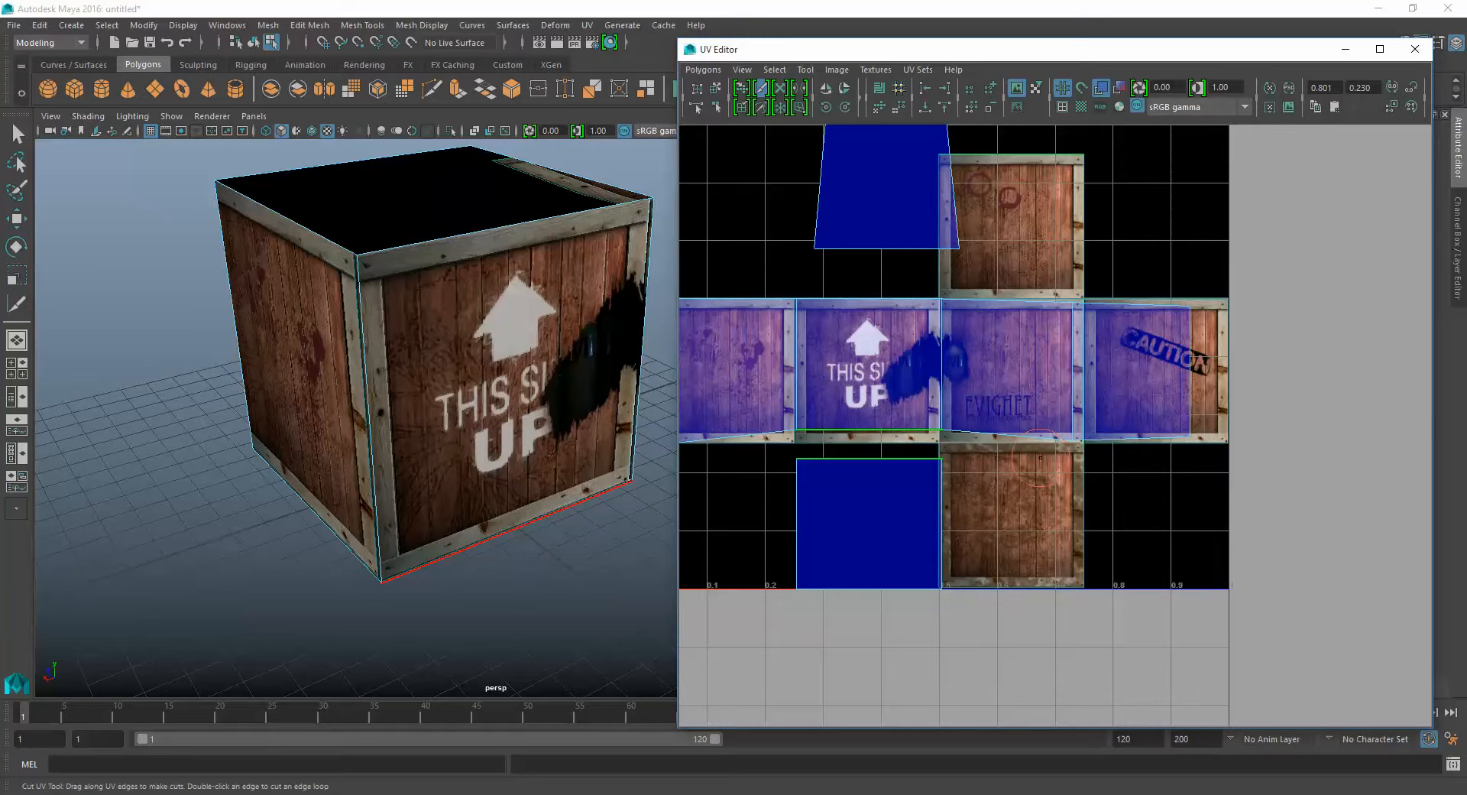
pyautogui.click(715, 88)
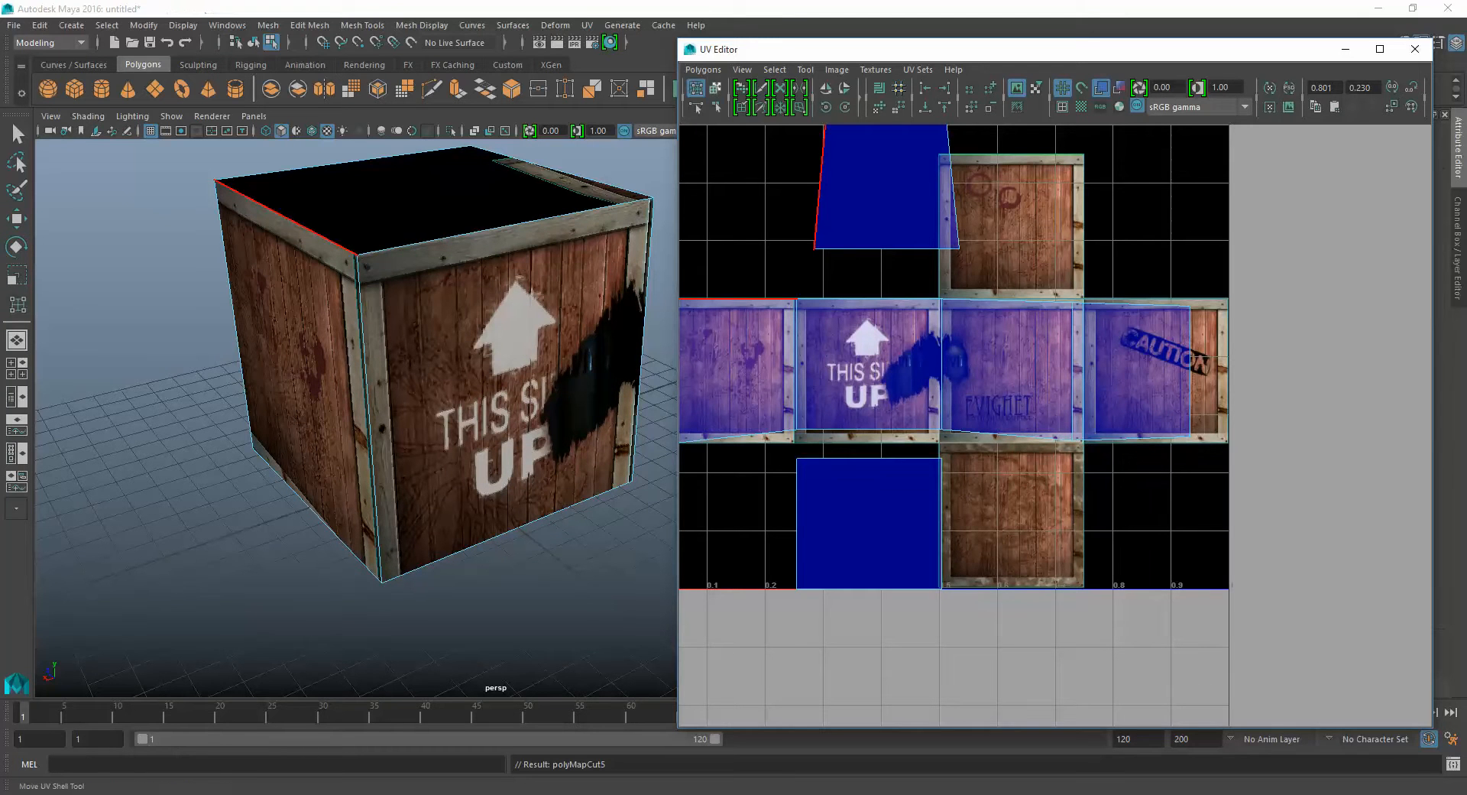
pyautogui.click(871, 508)
pyautogui.moveTo(869, 523); pyautogui.dragTo(971, 486)
# Move and sew the detached lower face's right UV edge onto the bottom edge of the EVIGHET face.
pyautogui.rightClick(987, 571)
pyautogui.press('w')
pyautogui.moveTo(965, 522); pyautogui.dragTo(966, 481, button='right')
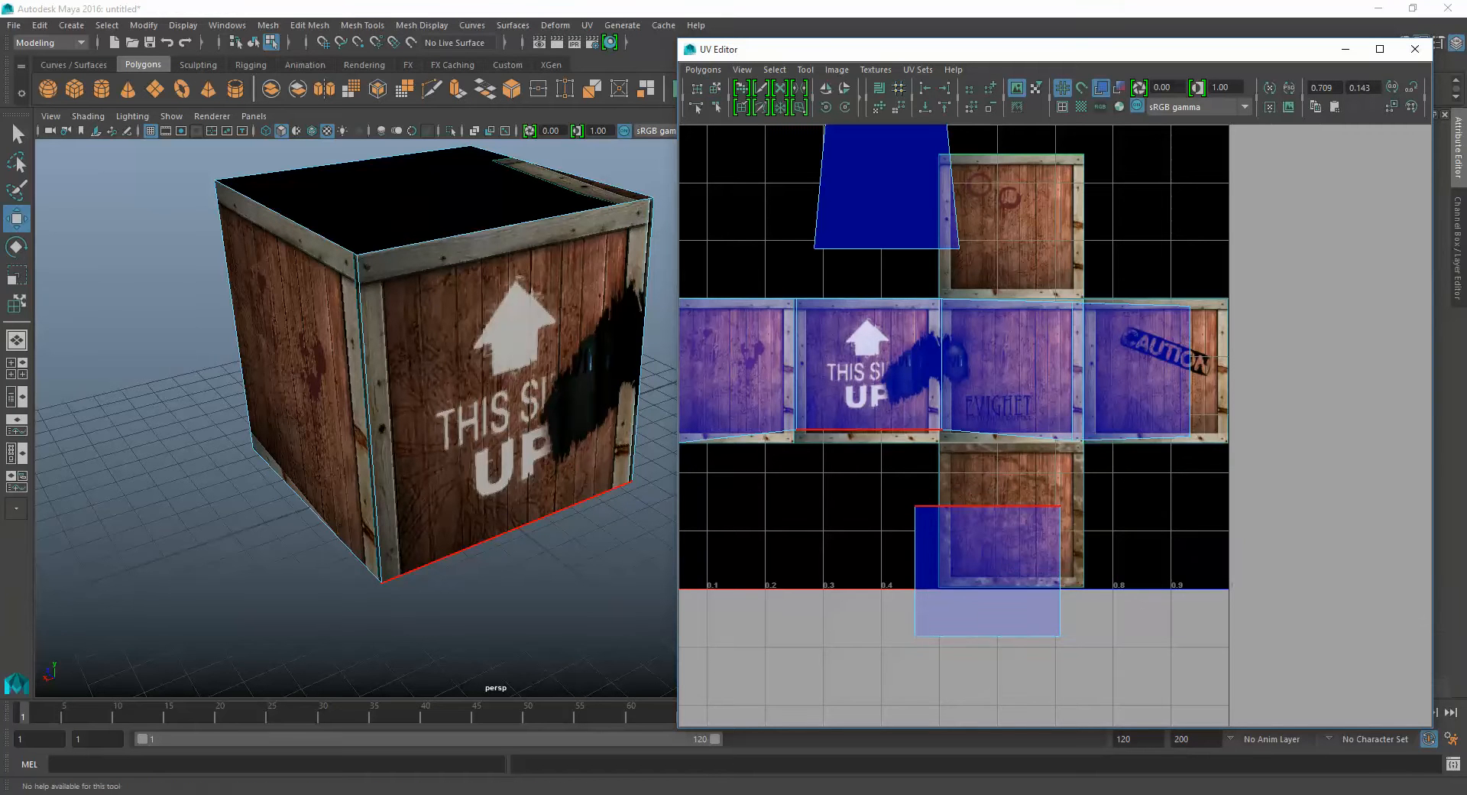
pyautogui.click(976, 505)
pyautogui.click(1061, 551)
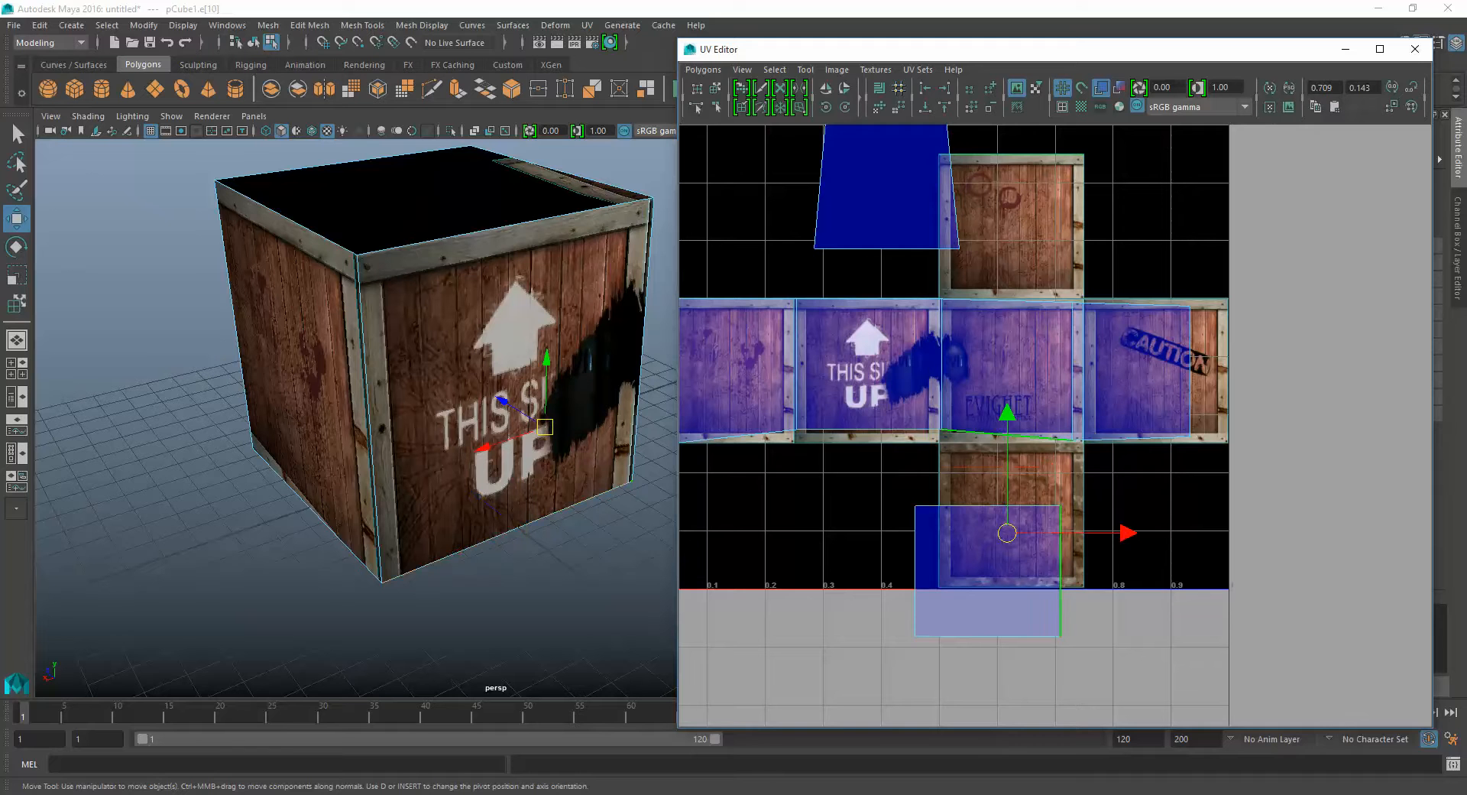
pyautogui.keyDown('shift'); pyautogui.moveTo(985, 555); pyautogui.dragTo(986, 615, button='right'); pyautogui.keyUp('shift')
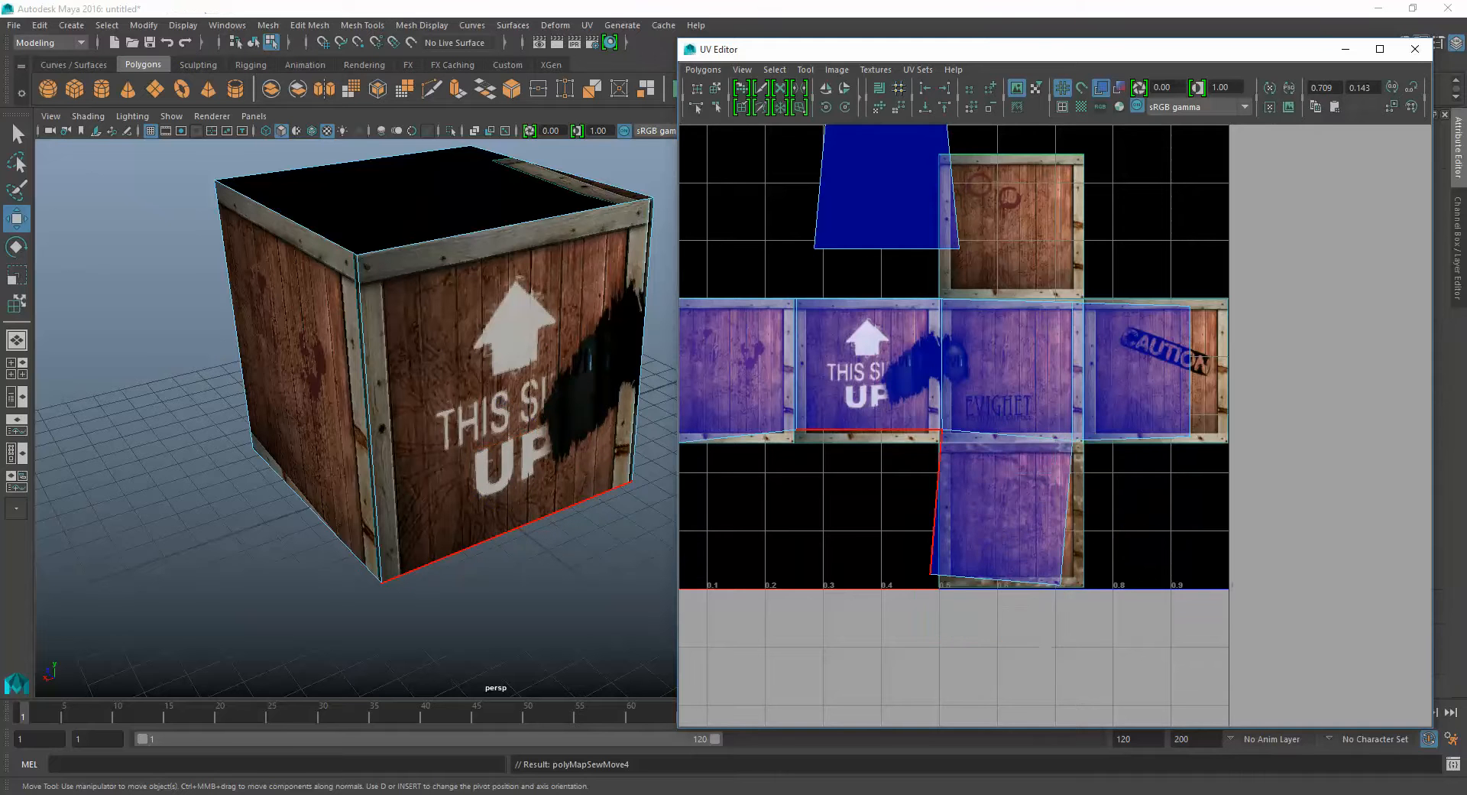
# Move and sew the remaining tapered face's right UV edge onto the top edge of the EVIGHET face.
pyautogui.keyDown('alt'); pyautogui.moveTo(1001, 321); pyautogui.dragTo(982, 440, button='middle'); pyautogui.keyUp('alt')
pyautogui.click(871, 369)
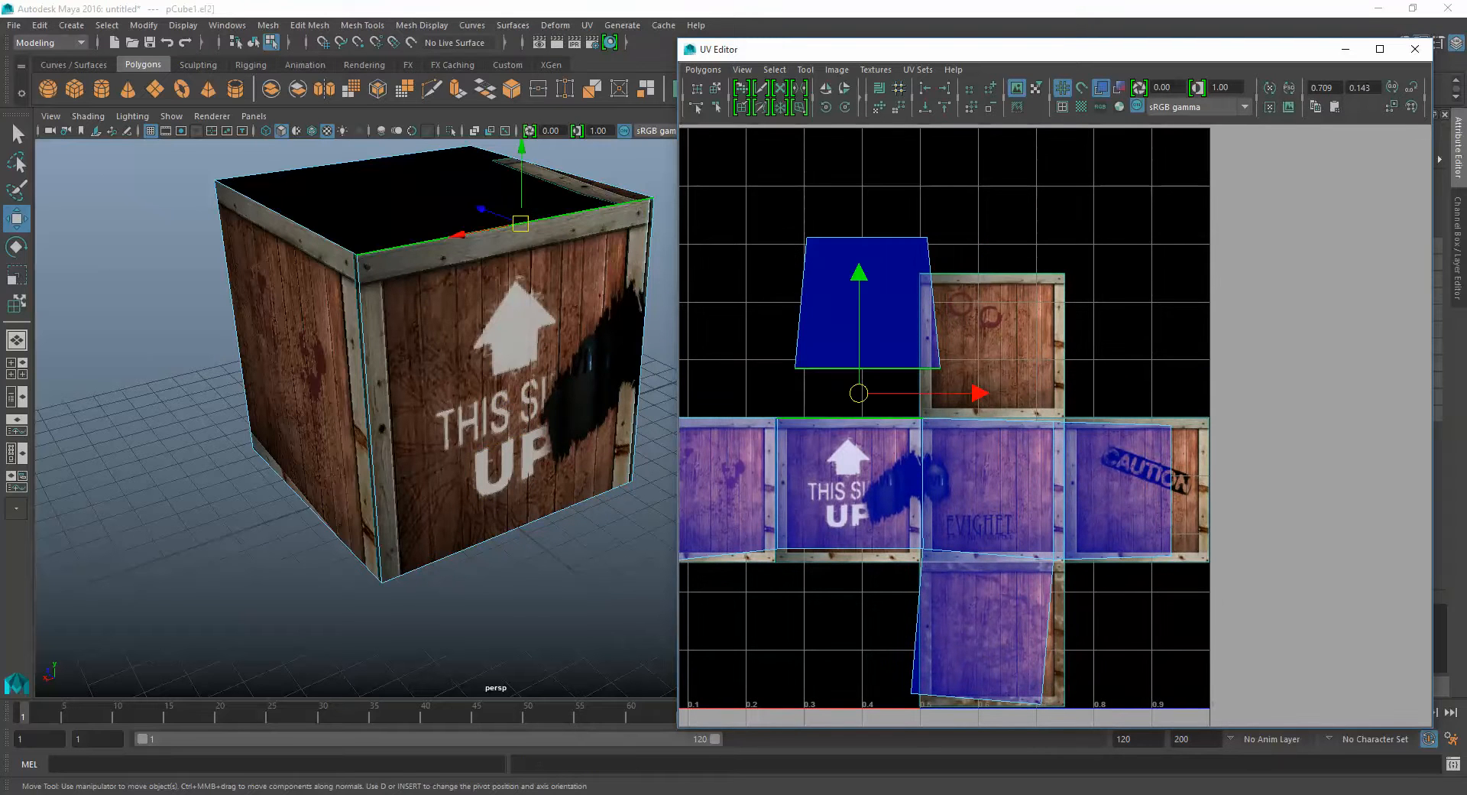
pyautogui.click(933, 305)
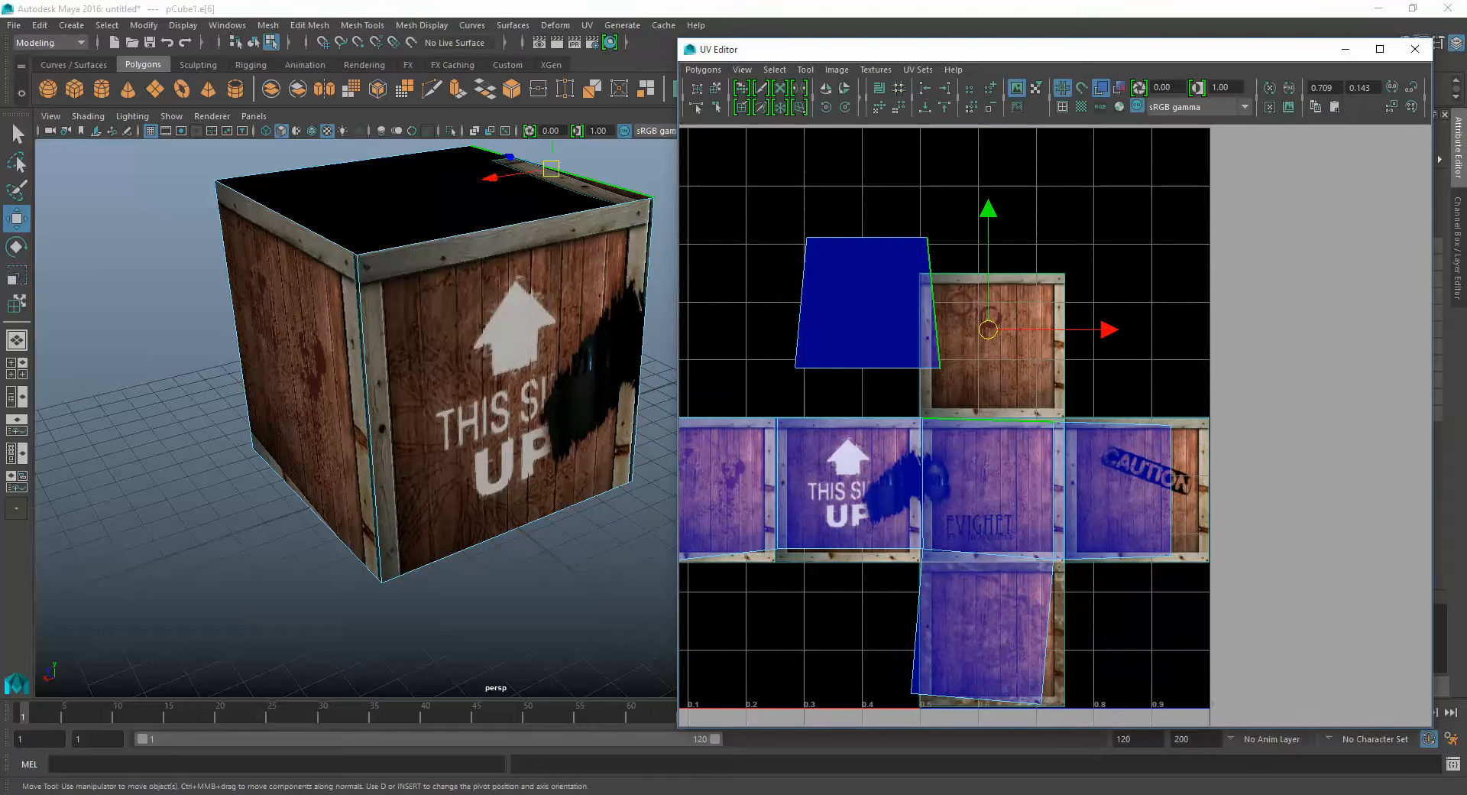
pyautogui.keyDown('shift'); pyautogui.moveTo(966, 419); pyautogui.dragTo(961, 378, button='right'); pyautogui.keyUp('shift')
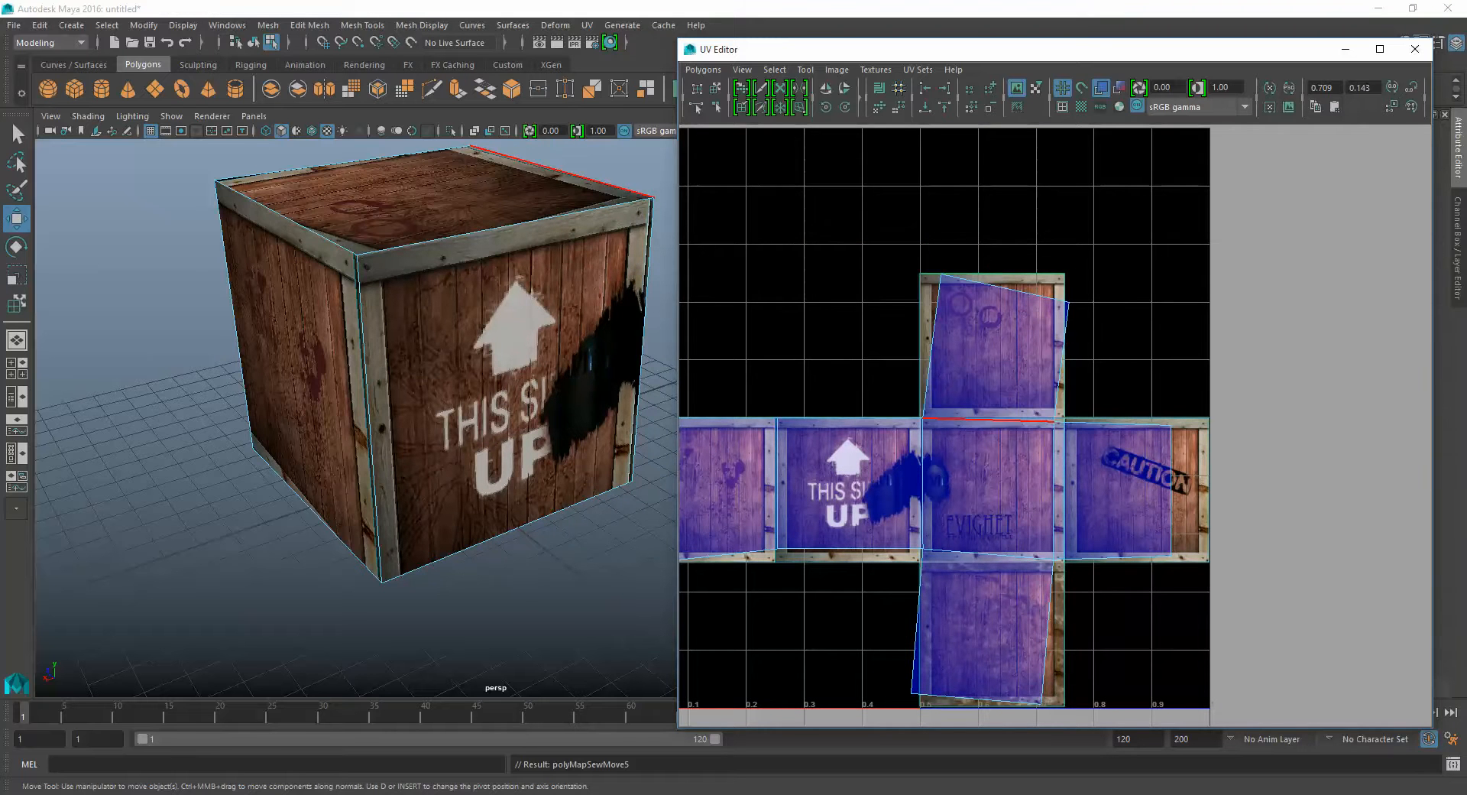
# Align the UVs along the bottom of the four-face row to minimum V and nudge them up to the panels' lower border.
pyautogui.keyDown('alt'); pyautogui.moveTo(993, 505); pyautogui.dragTo(1097, 406, button='middle'); pyautogui.keyUp('alt')
pyautogui.moveTo(1097, 406); pyautogui.dragTo(1169, 397, button='right')
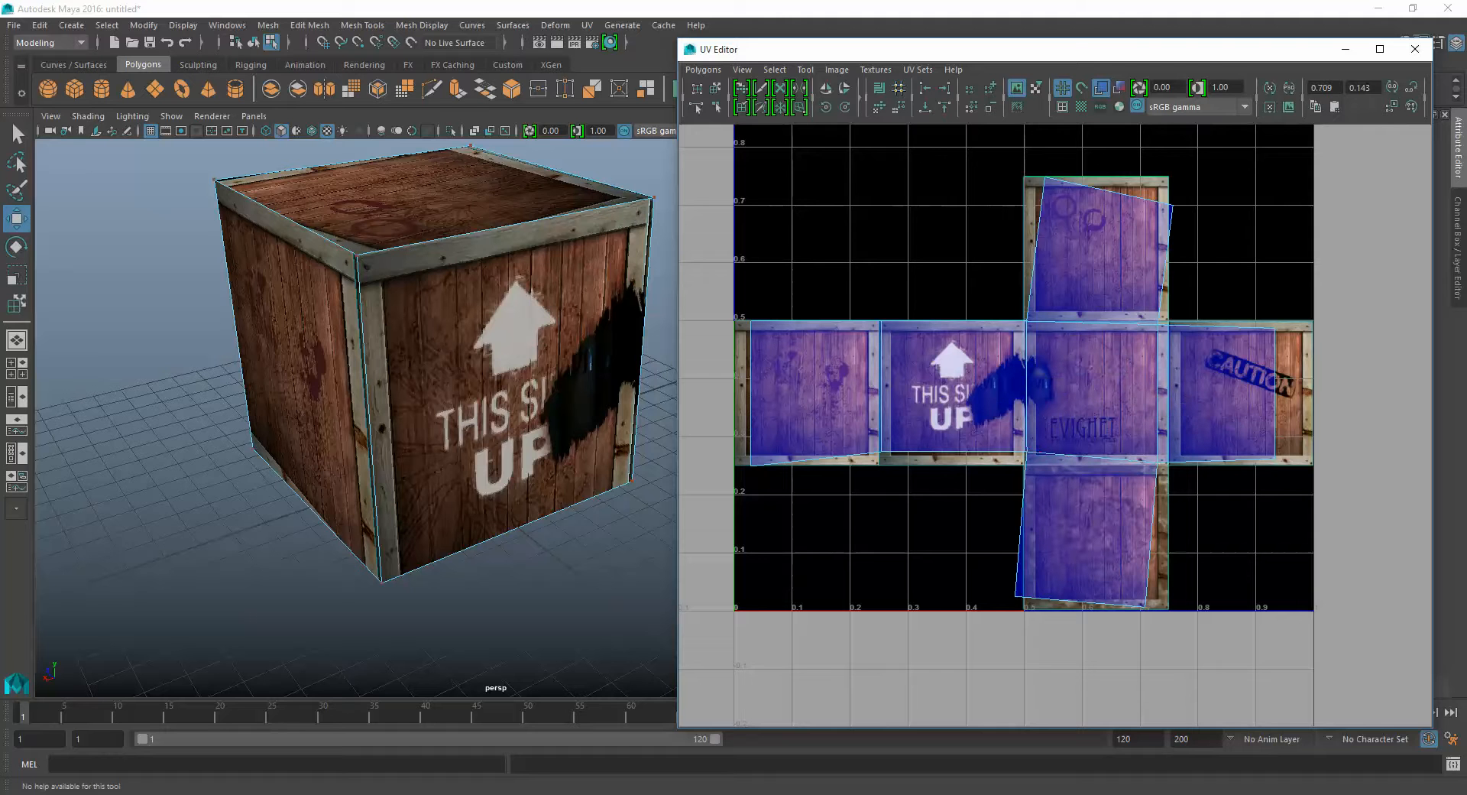
pyautogui.moveTo(736, 474); pyautogui.dragTo(1321, 426)
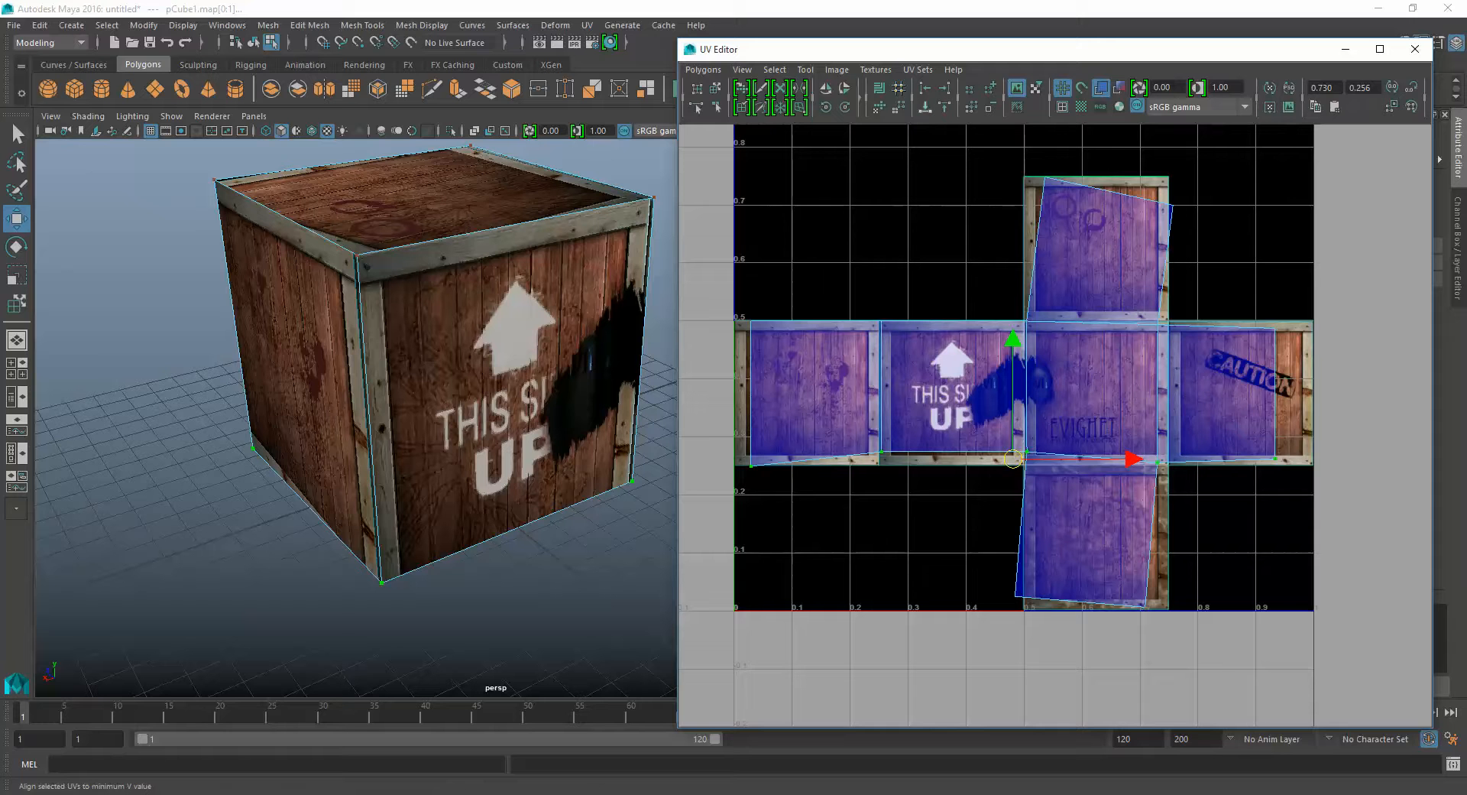
pyautogui.click(925, 106)
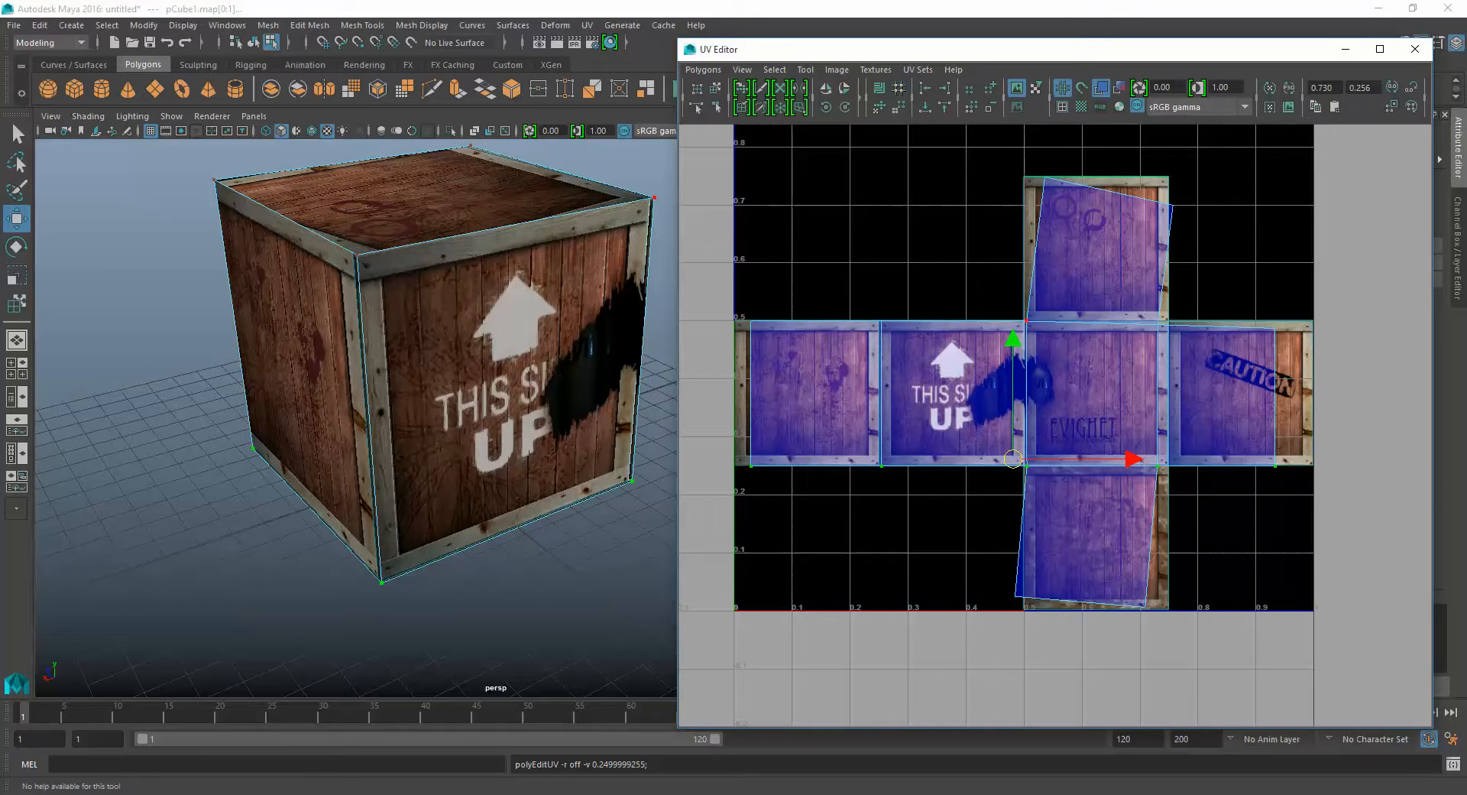
pyautogui.moveTo(1014, 340); pyautogui.dragTo(1013, 337)
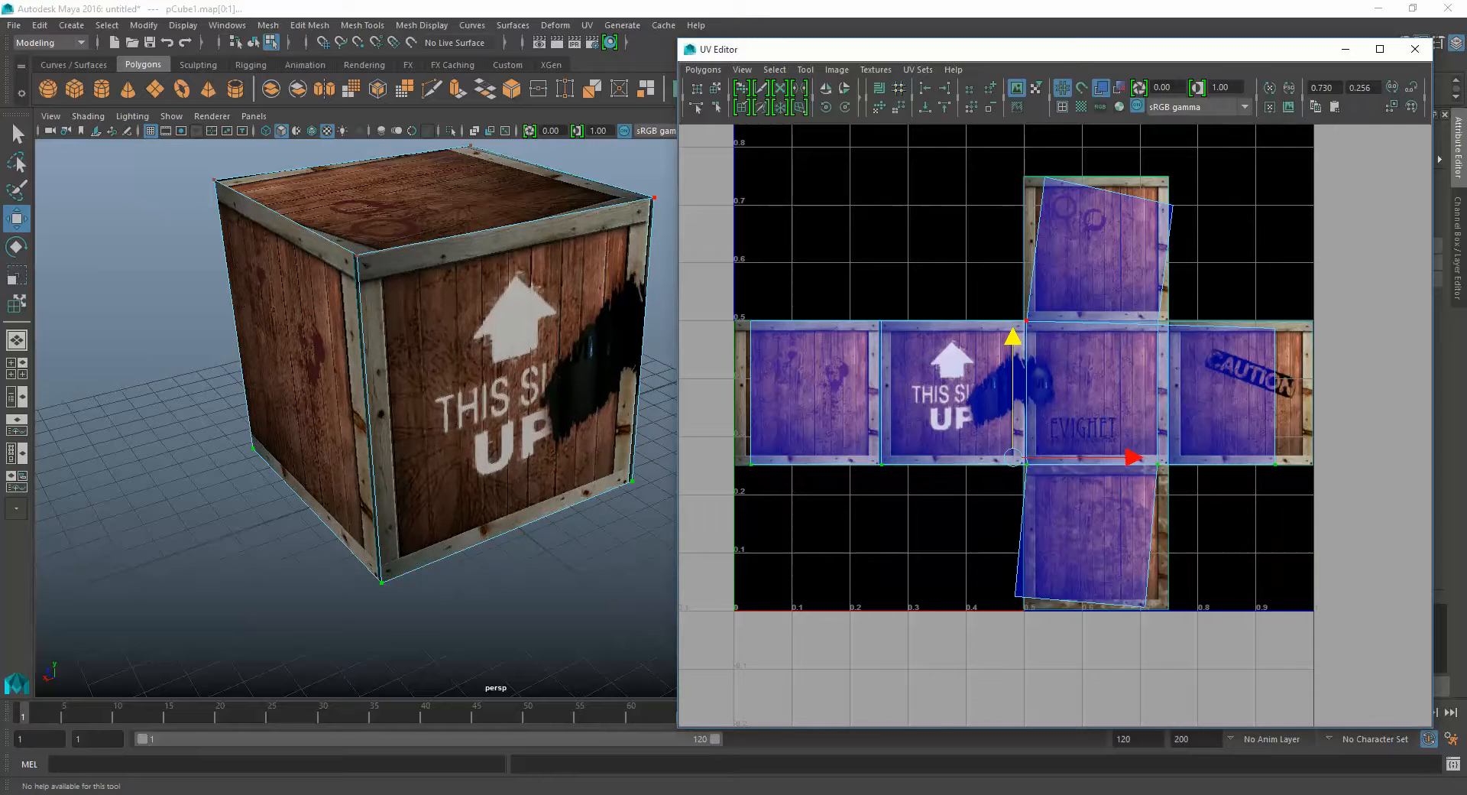
# Align the UVs along the vertical strip's left side to minimum U and shift them right onto the panels' left border.
pyautogui.moveTo(969, 610); pyautogui.dragTo(1081, 152)
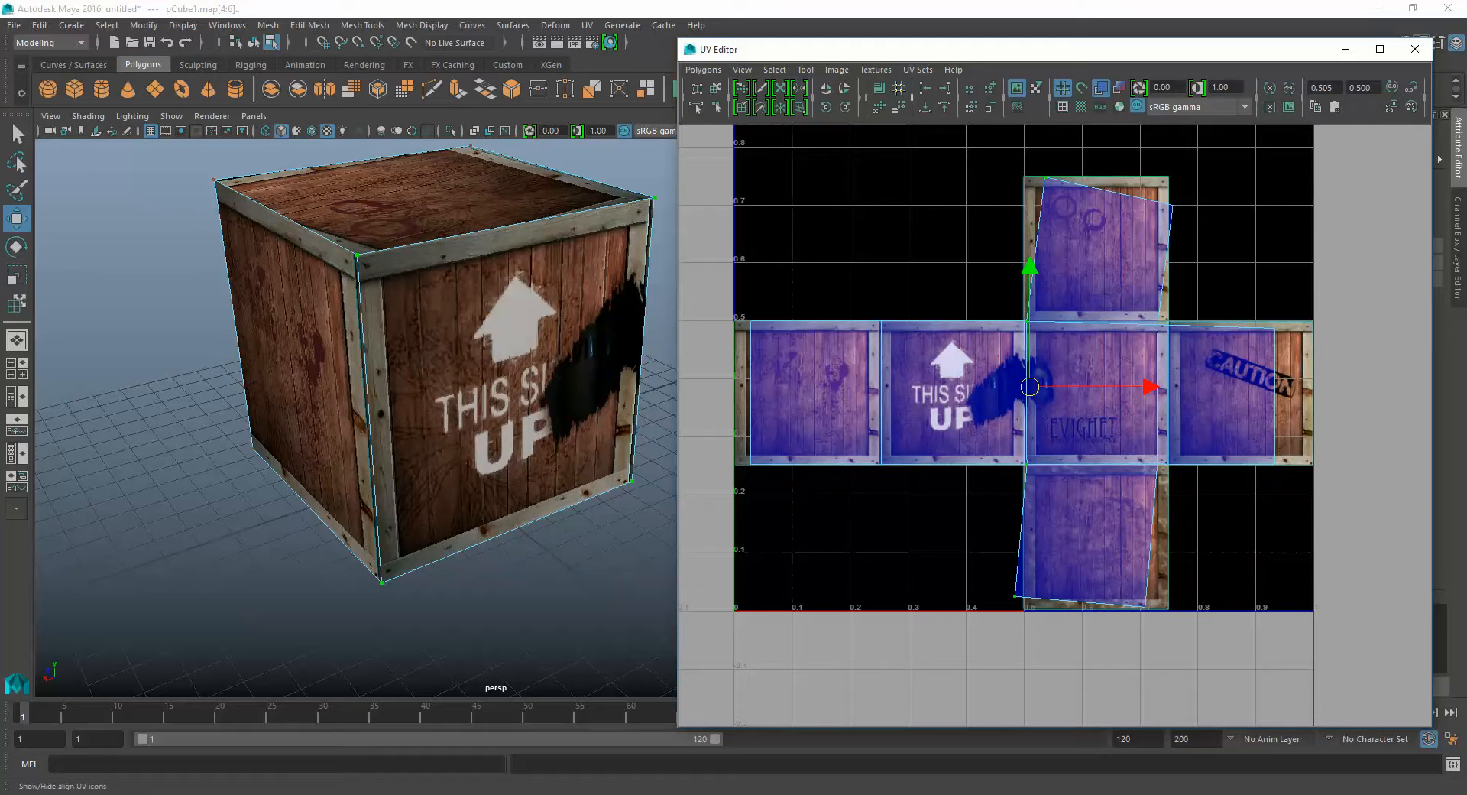
pyautogui.click(925, 87)
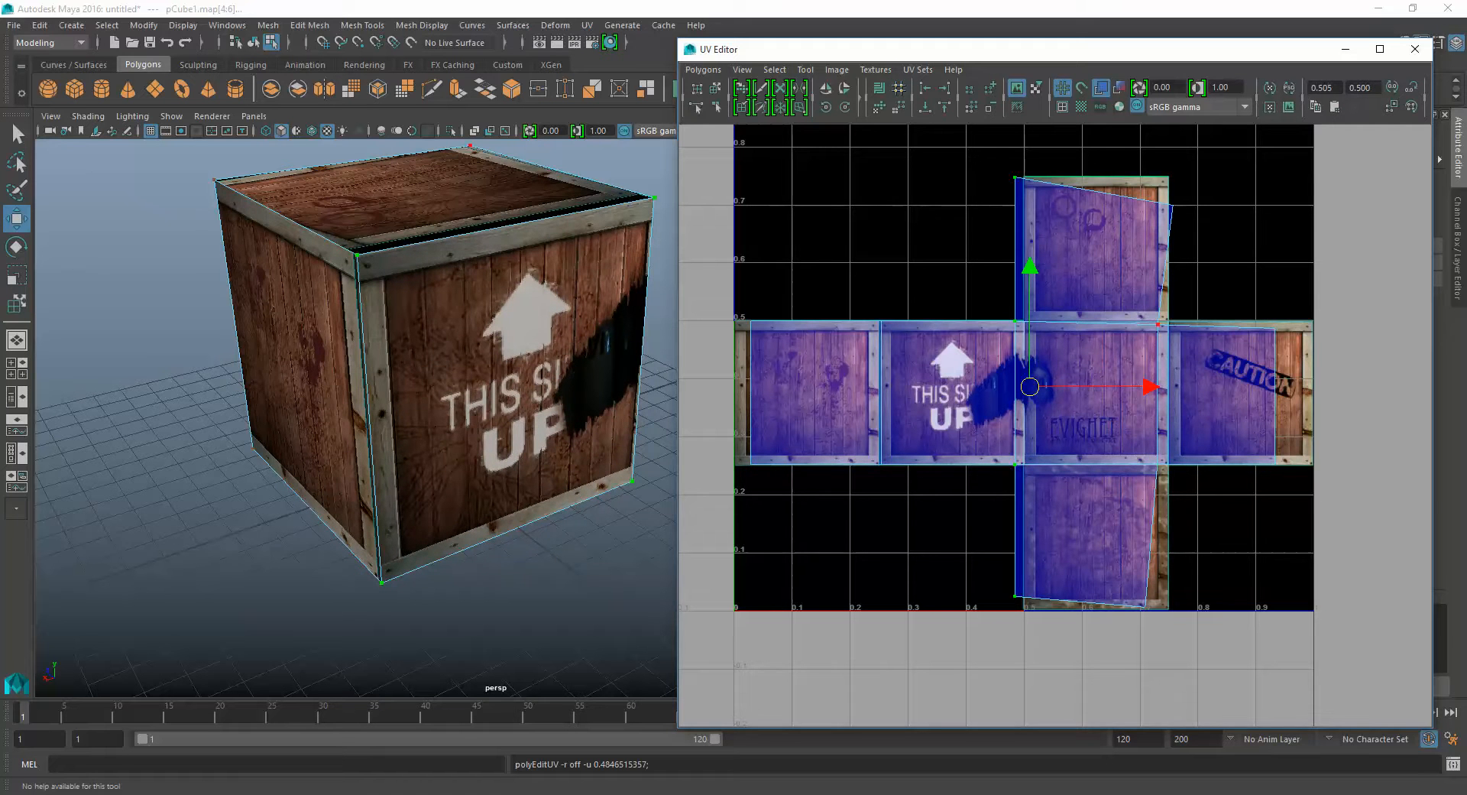
pyautogui.moveTo(1150, 387); pyautogui.dragTo(1159, 387)
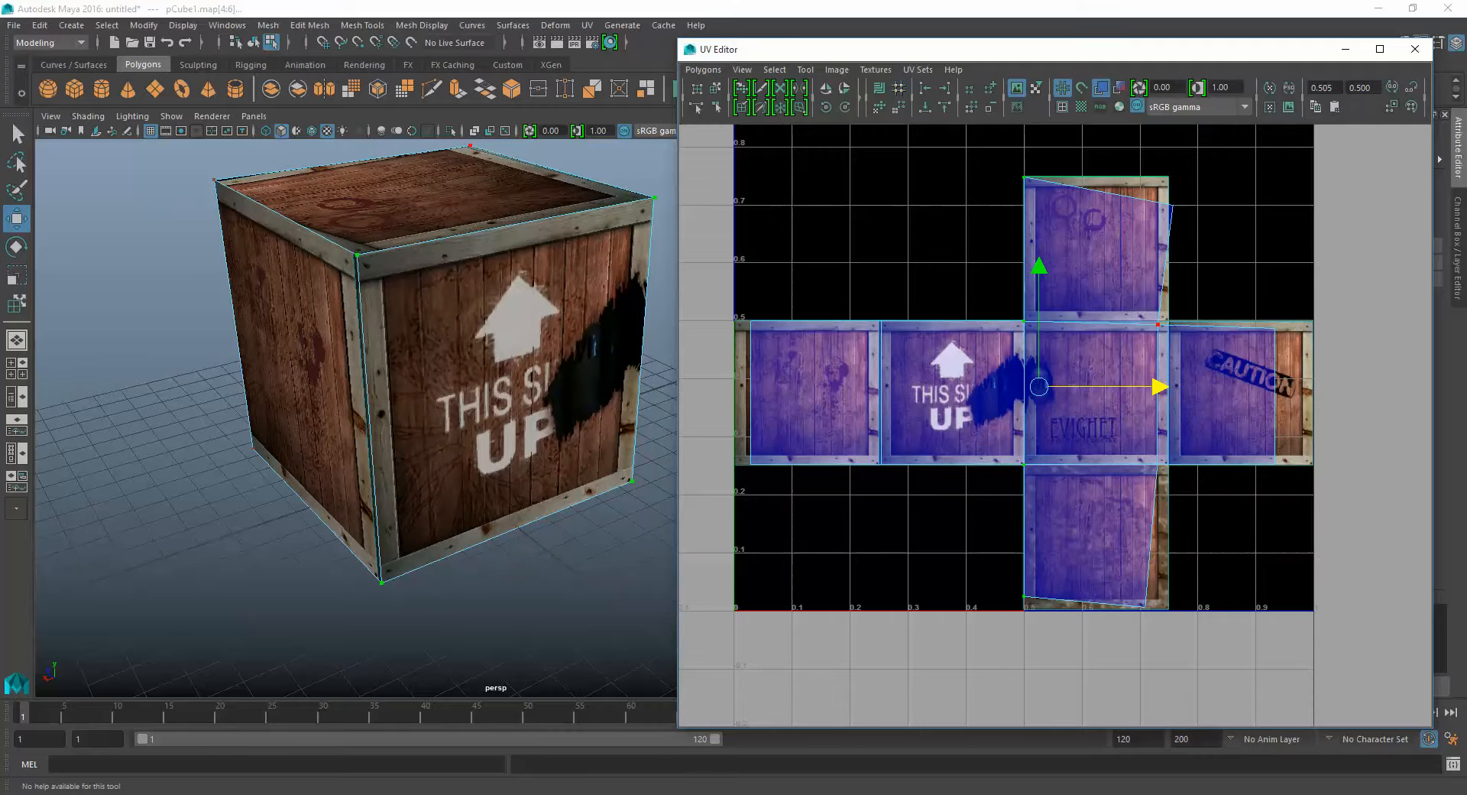
# Align the UVs along the vertical strip's right side to maximum U and shift them left onto the panels' right border.
pyautogui.moveTo(1126, 621); pyautogui.dragTo(1192, 159)
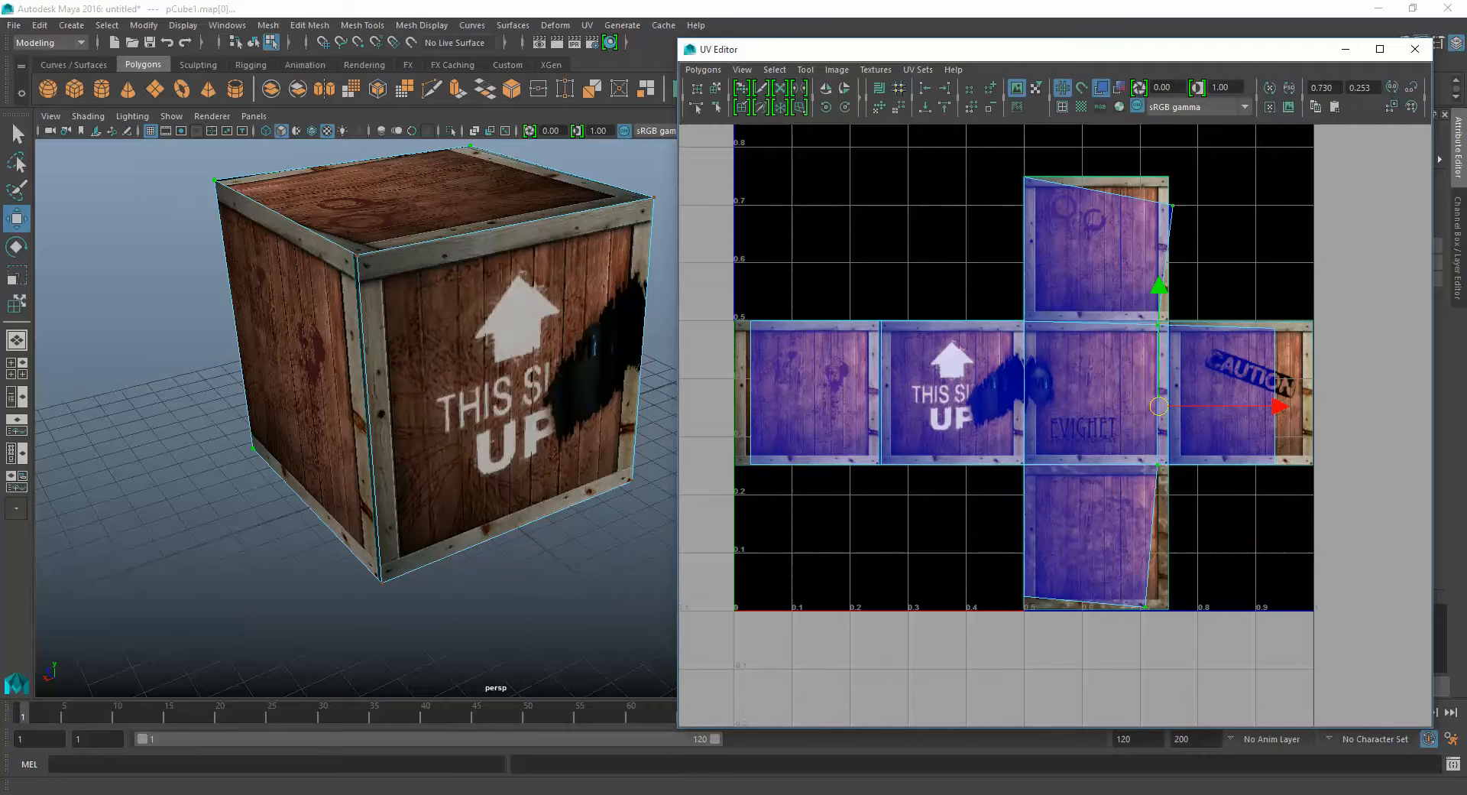
pyautogui.click(944, 87)
pyautogui.keyDown('alt'); pyautogui.moveTo(1070, 305); pyautogui.dragTo(990, 268, button='middle'); pyautogui.keyUp('alt')
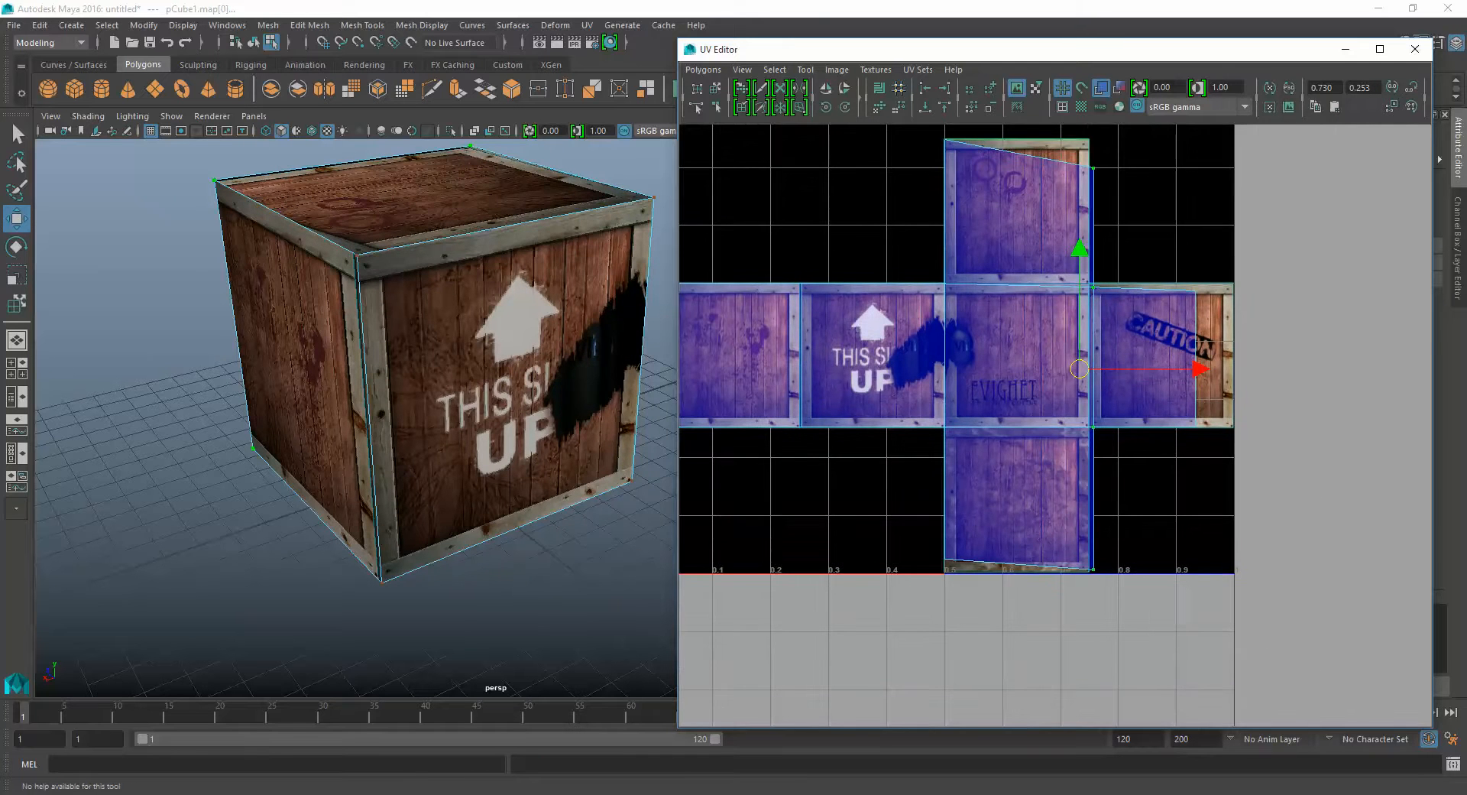
pyautogui.moveTo(1181, 369); pyautogui.dragTo(1176, 369)
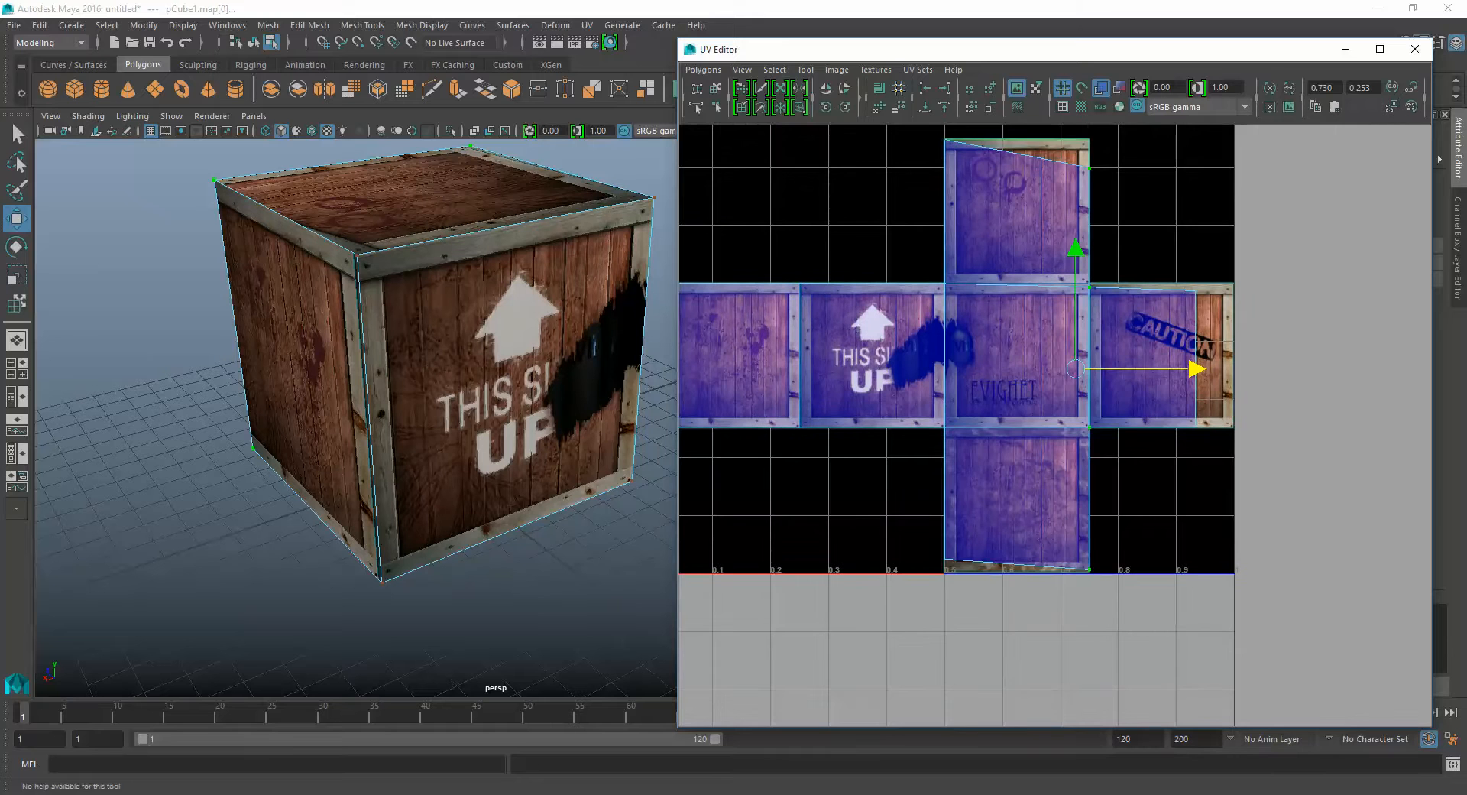
# Align the vertical strip's top pair of UVs to maximum V and its bottom pair to minimum V.
pyautogui.moveTo(1136, 136); pyautogui.dragTo(895, 199)
pyautogui.keyDown('alt'); pyautogui.moveTo(932, 198); pyautogui.dragTo(917, 276, button='middle'); pyautogui.keyUp('alt')
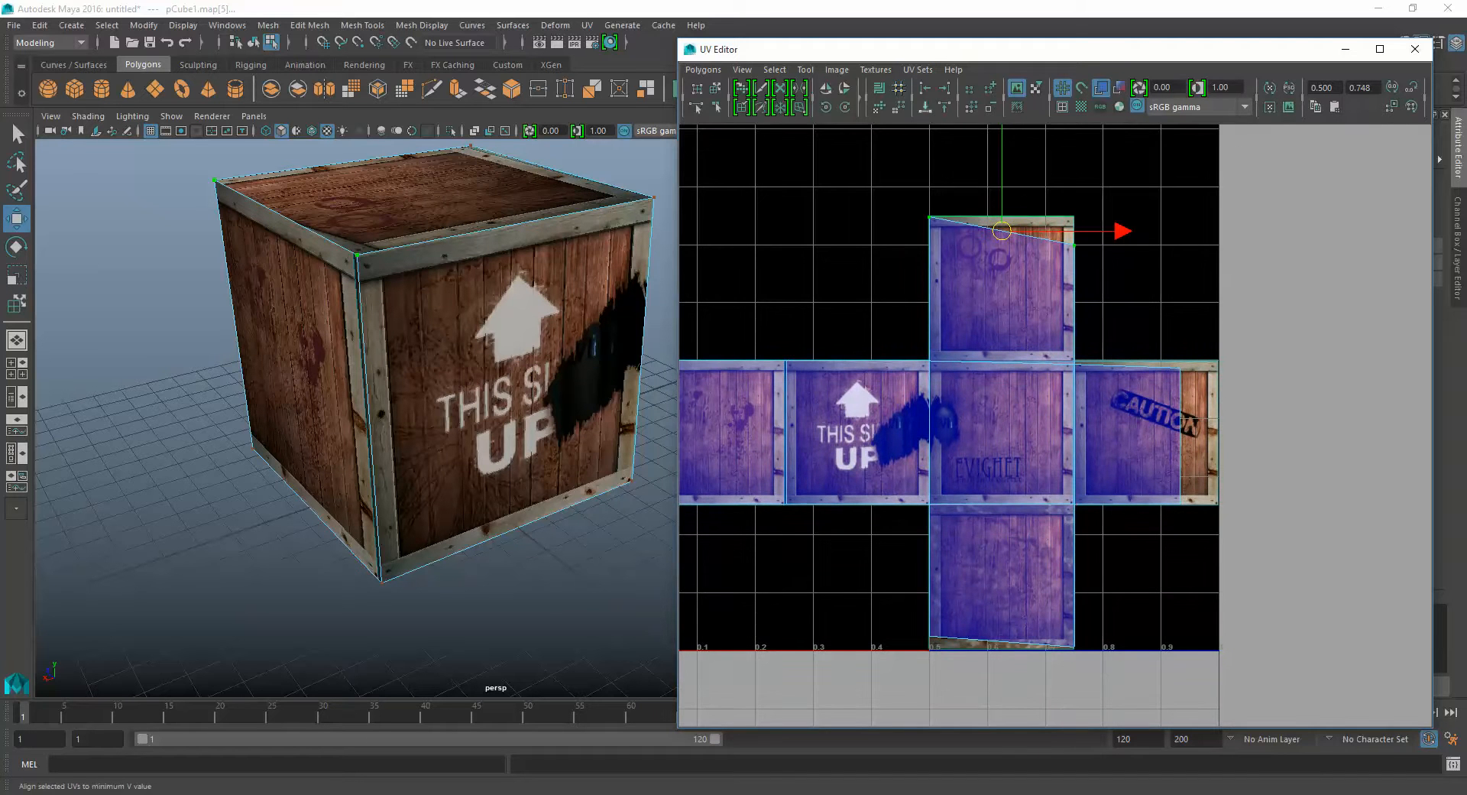
pyautogui.click(945, 107)
pyautogui.keyDown('alt'); pyautogui.moveTo(1016, 428); pyautogui.dragTo(1002, 295, button='middle'); pyautogui.keyUp('alt')
pyautogui.moveTo(1071, 488); pyautogui.dragTo(896, 534)
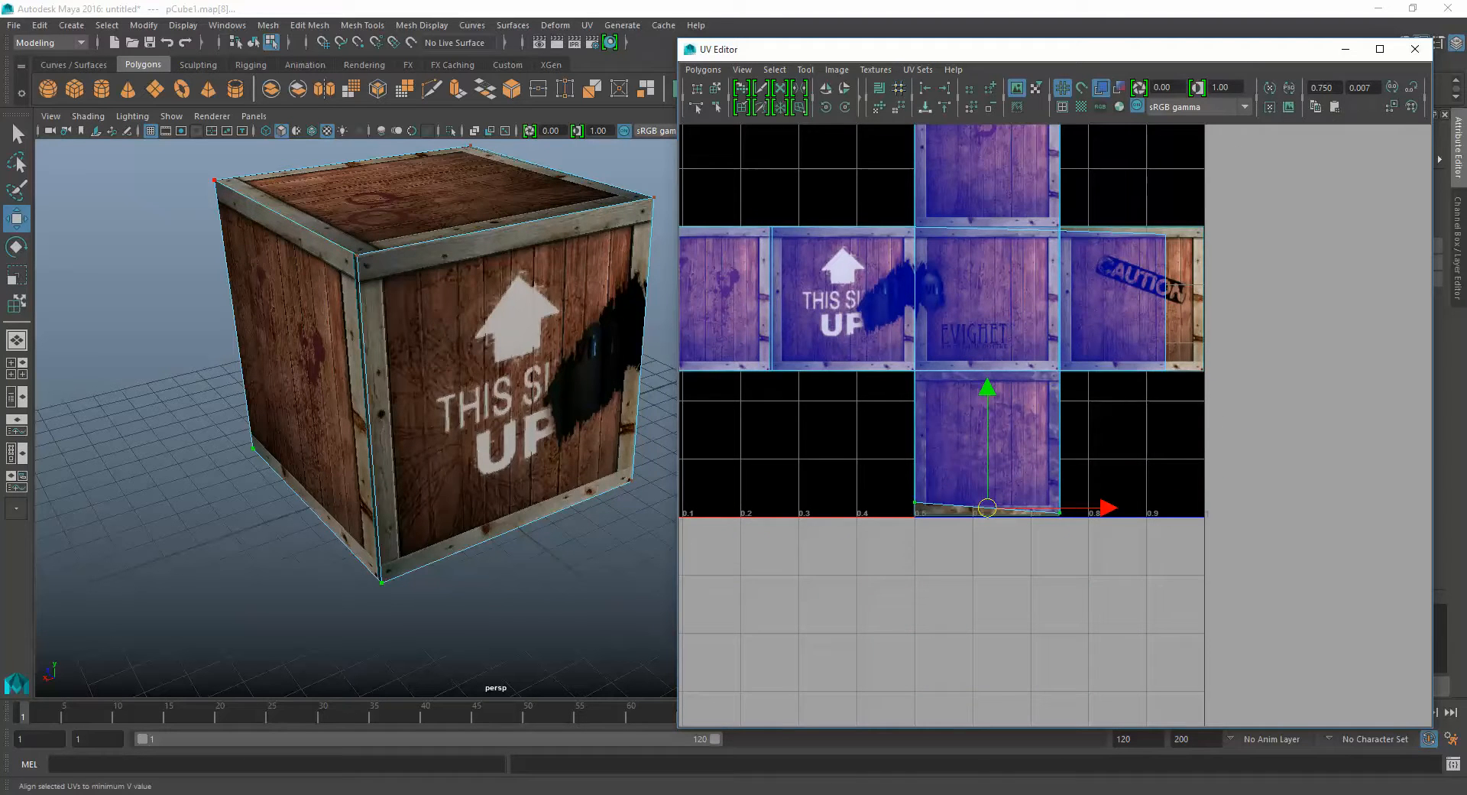
pyautogui.click(925, 108)
# Align the CAUTION face's outer UVs to maximum U and move them right to the texture's outer edge.
pyautogui.moveTo(1214, 185); pyautogui.dragTo(1146, 391)
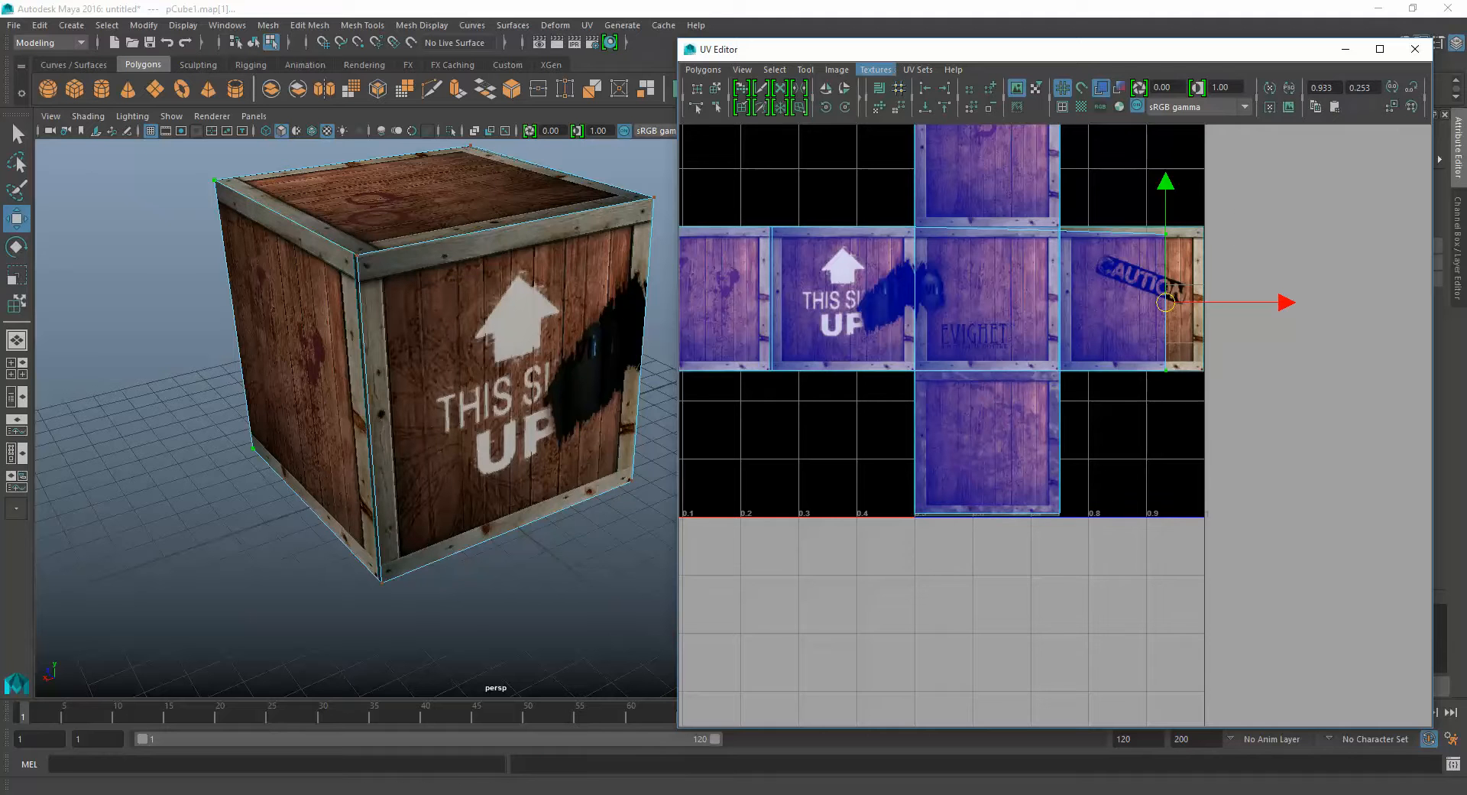
pyautogui.click(944, 88)
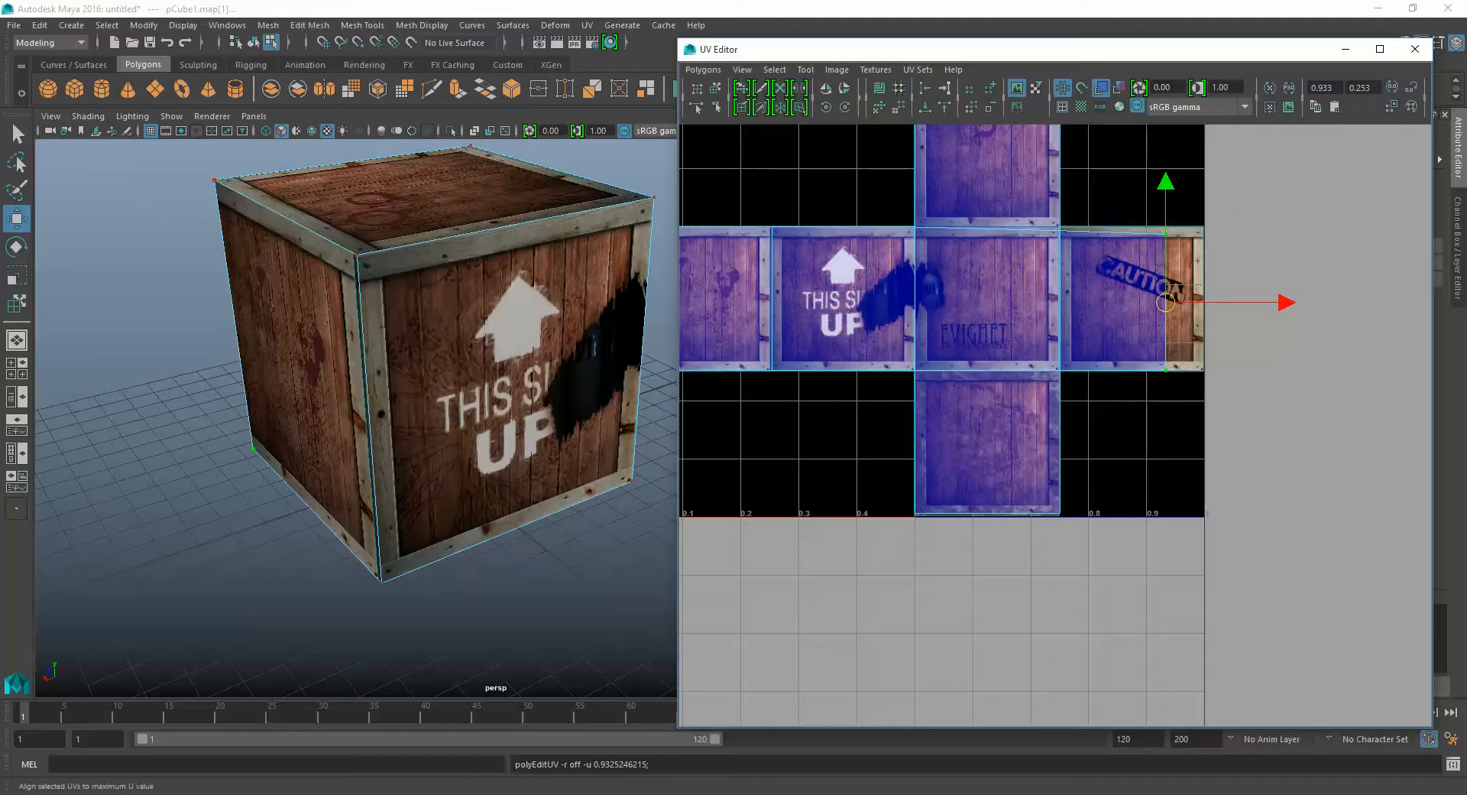
pyautogui.click(1286, 302)
pyautogui.moveTo(1286, 303); pyautogui.dragTo(1326, 303)
pyautogui.keyDown('alt'); pyautogui.moveTo(1284, 252); pyautogui.dragTo(1316, 299, button='middle'); pyautogui.keyUp('alt')
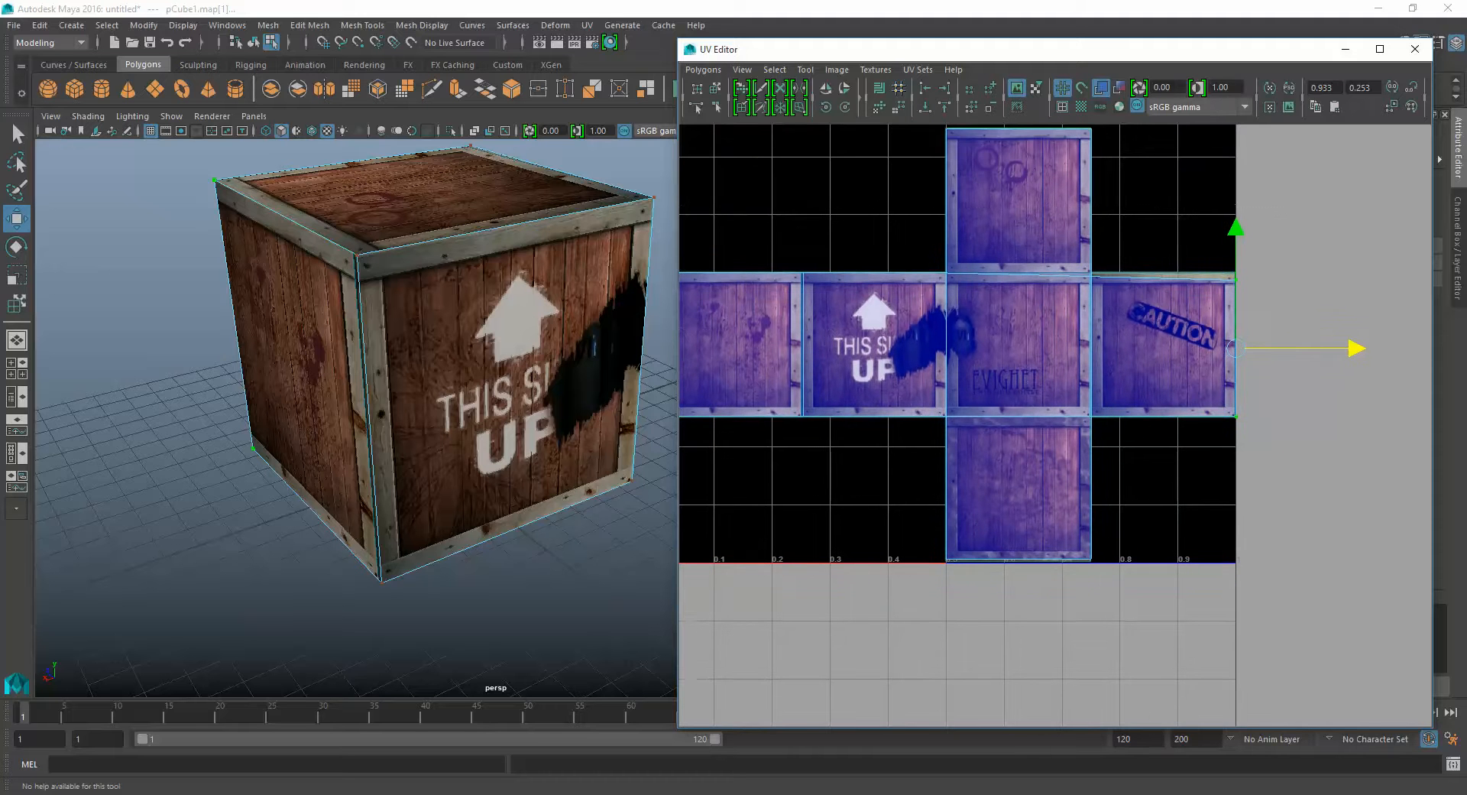
# Align the UVs along the top of the four-face row to maximum V.
pyautogui.moveTo(1330, 203); pyautogui.dragTo(662, 328)
pyautogui.keyDown('alt'); pyautogui.moveTo(780, 336); pyautogui.dragTo(935, 346, button='middle'); pyautogui.keyUp('alt')
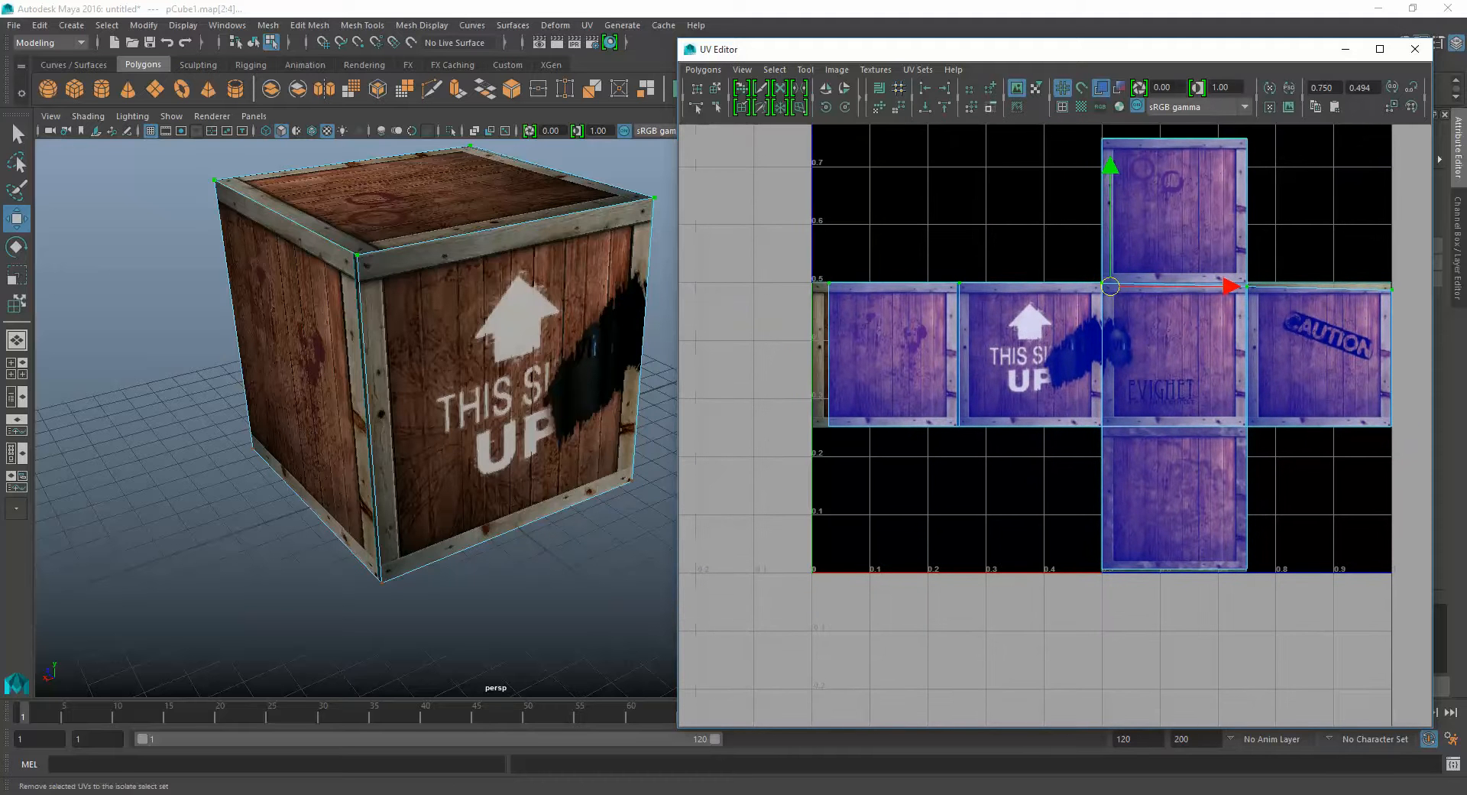
pyautogui.click(945, 107)
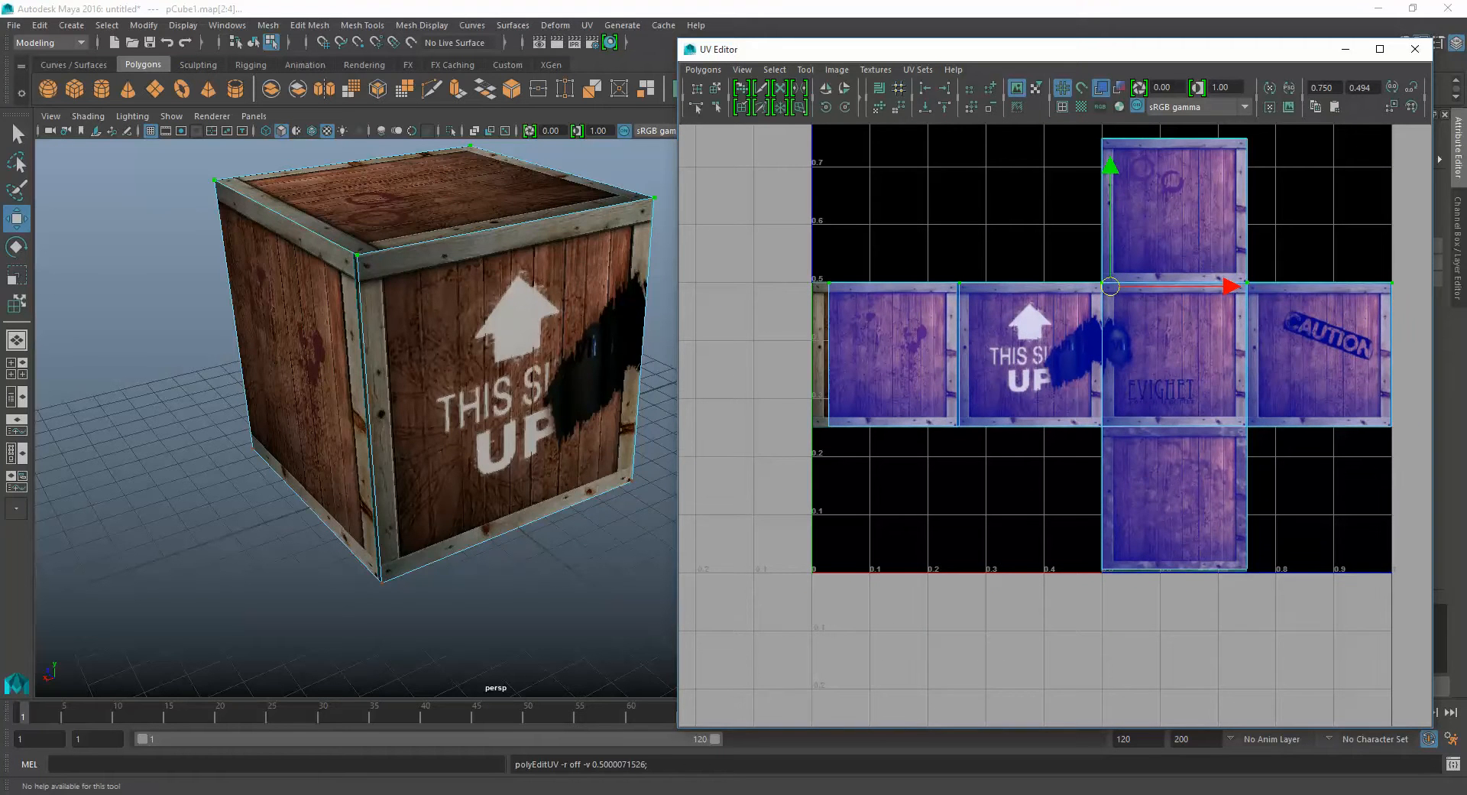
# Move the UVs on the open end of the four-face row left to the texture's outer edge, and close the UV Editor.
pyautogui.keyDown('alt'); pyautogui.moveTo(911, 252); pyautogui.dragTo(913, 245, button='middle'); pyautogui.keyUp('alt')
pyautogui.moveTo(913, 244); pyautogui.dragTo(780, 455)
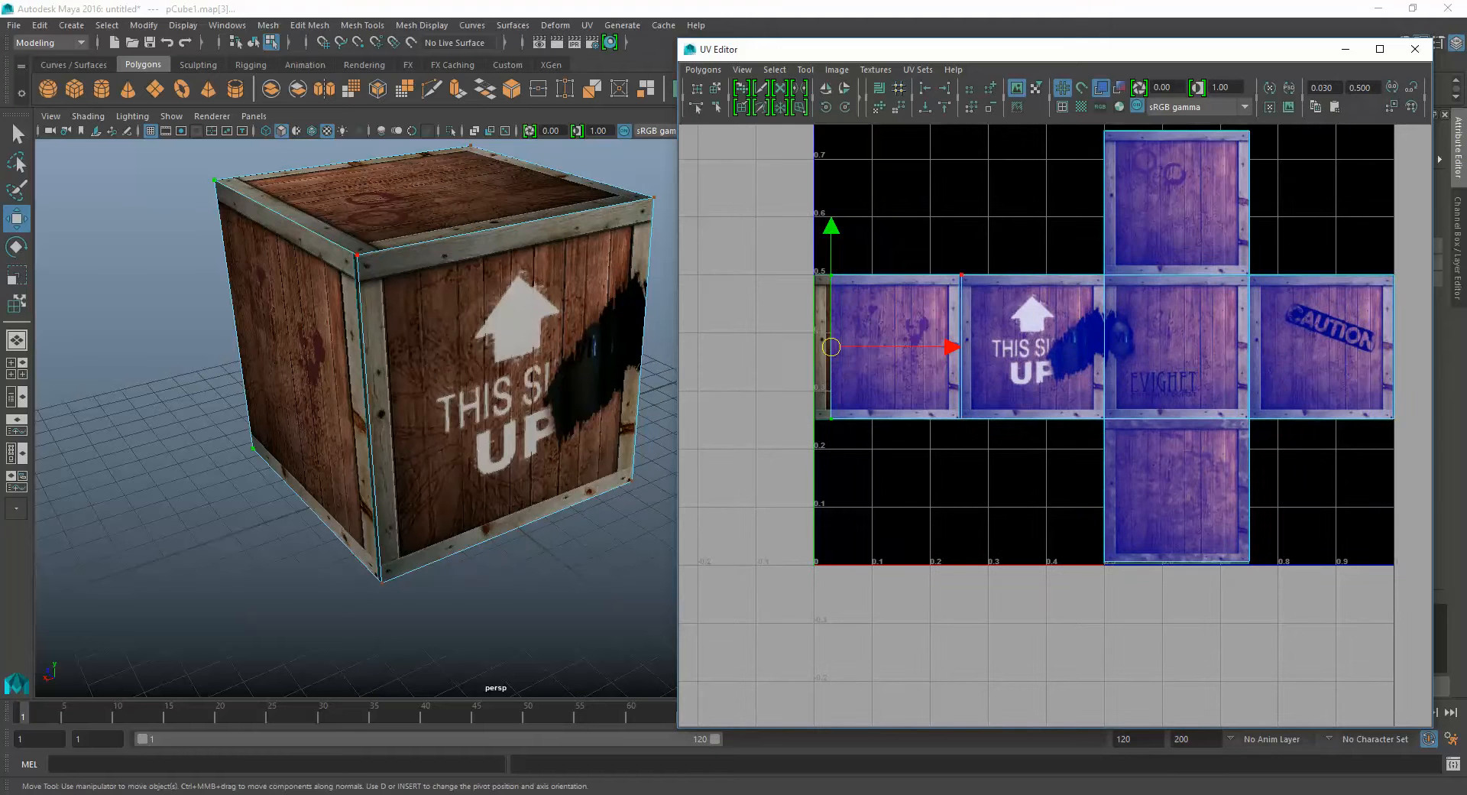
pyautogui.moveTo(917, 347); pyautogui.dragTo(900, 347)
pyautogui.keyDown('alt'); pyautogui.moveTo(1024, 467); pyautogui.dragTo(963, 434, button='middle'); pyautogui.keyUp('alt')
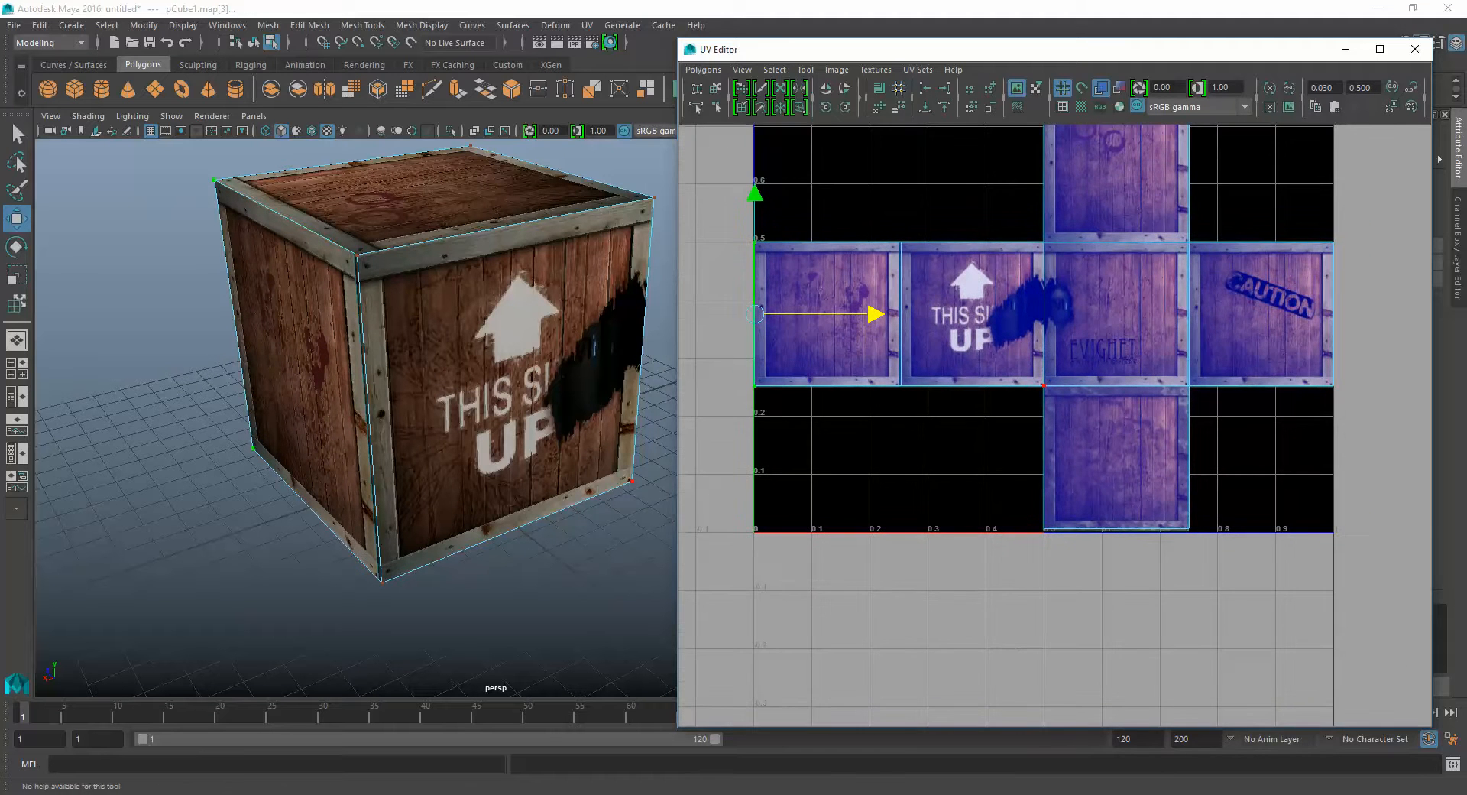
pyautogui.keyDown('alt'); pyautogui.moveTo(474, 367); pyautogui.dragTo(281, 394); pyautogui.keyUp('alt')
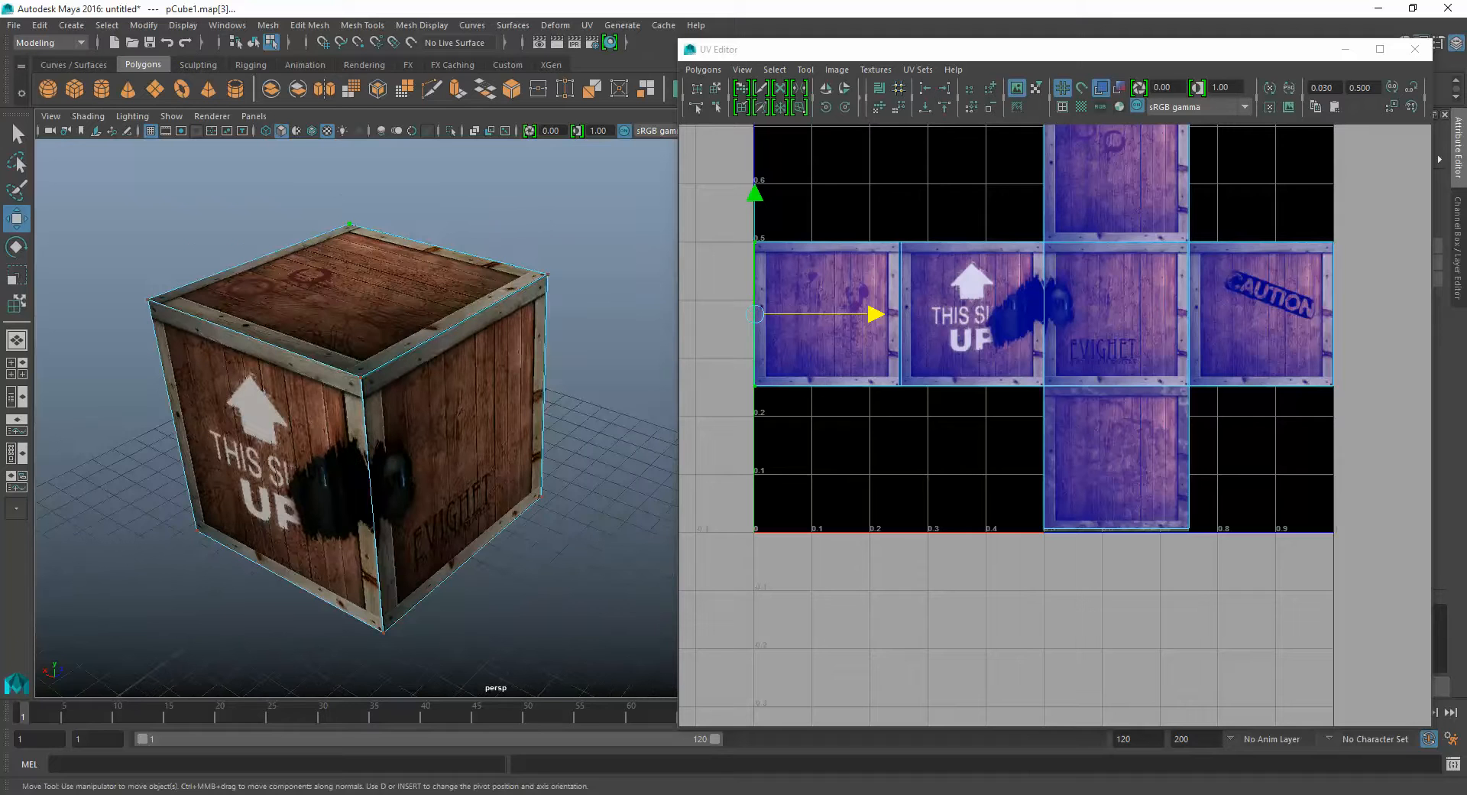
pyautogui.click(1414, 49)
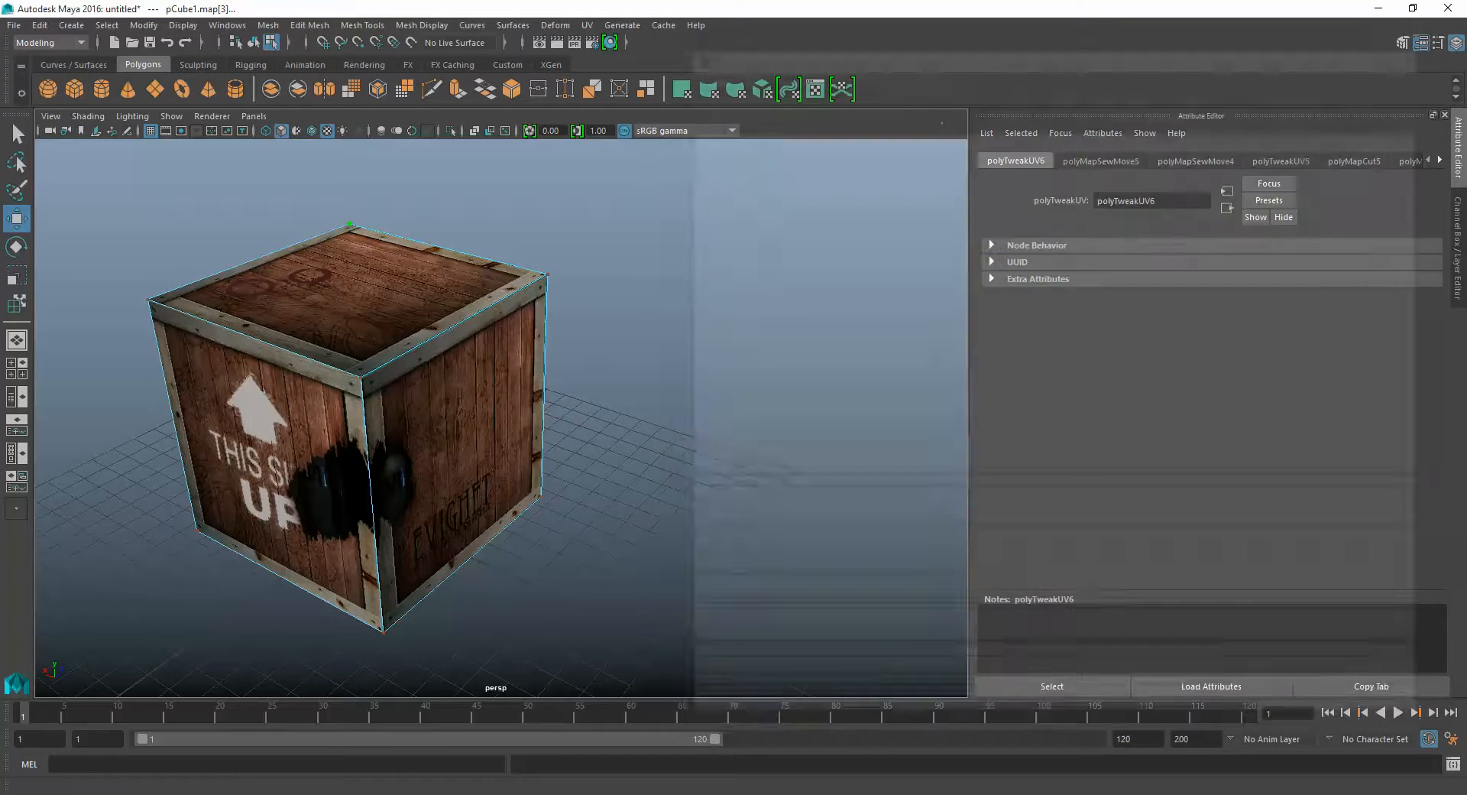
# Switch to edge selection, select all of the crate's edges and bevel them.
pyautogui.keyDown('alt'); pyautogui.moveTo(481, 370); pyautogui.dragTo(704, 295, button='middle'); pyautogui.keyUp('alt')
pyautogui.moveTo(704, 295); pyautogui.dragTo(704, 252, button='right')
pyautogui.scroll(-5, 704, 252)
pyautogui.scroll(-2, 704, 260)
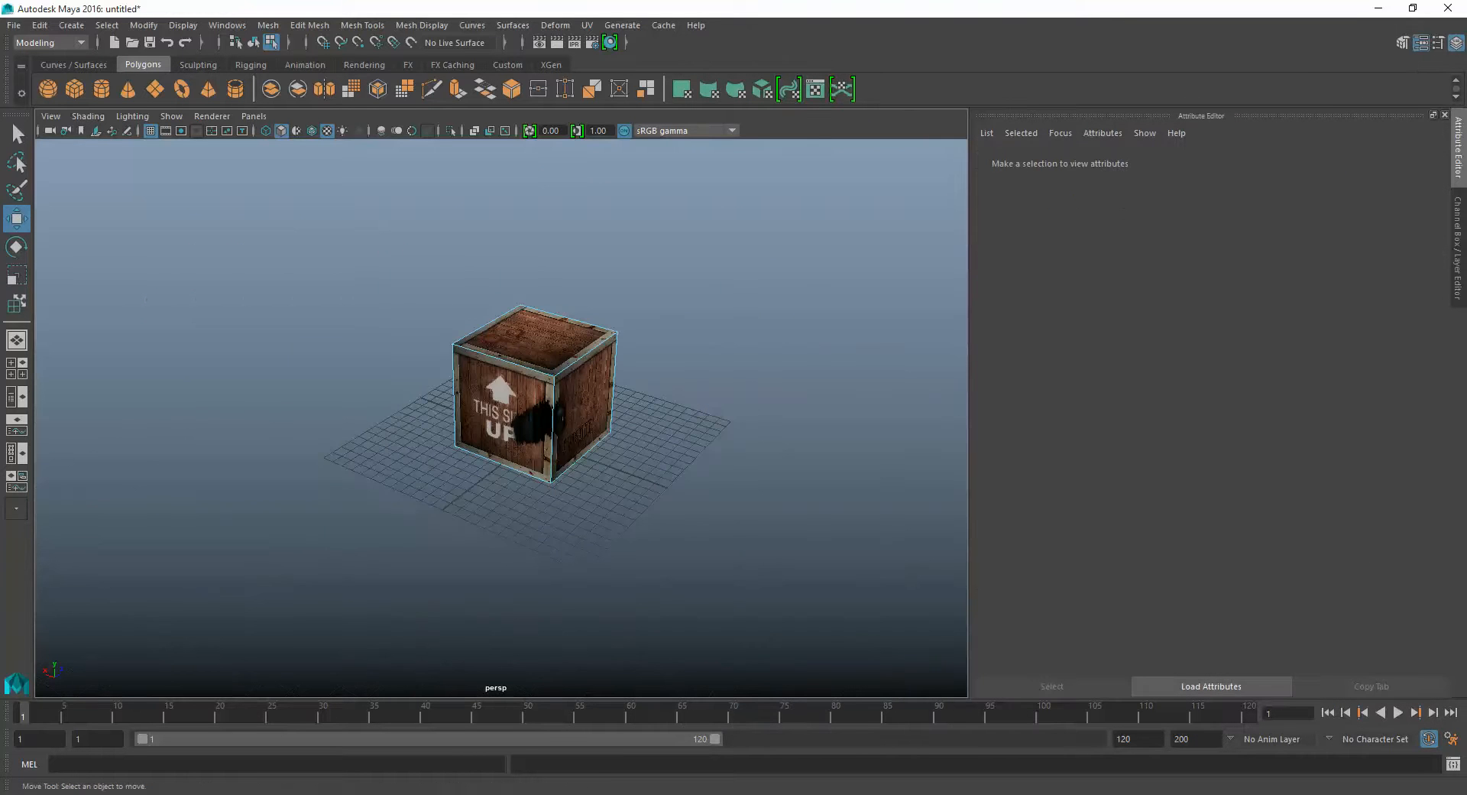
pyautogui.moveTo(864, 536); pyautogui.dragTo(383, 153)
pyautogui.scroll(6, 660, 292)
pyautogui.keyDown('shift'); pyautogui.rightClick(660, 291); pyautogui.keyUp('shift')
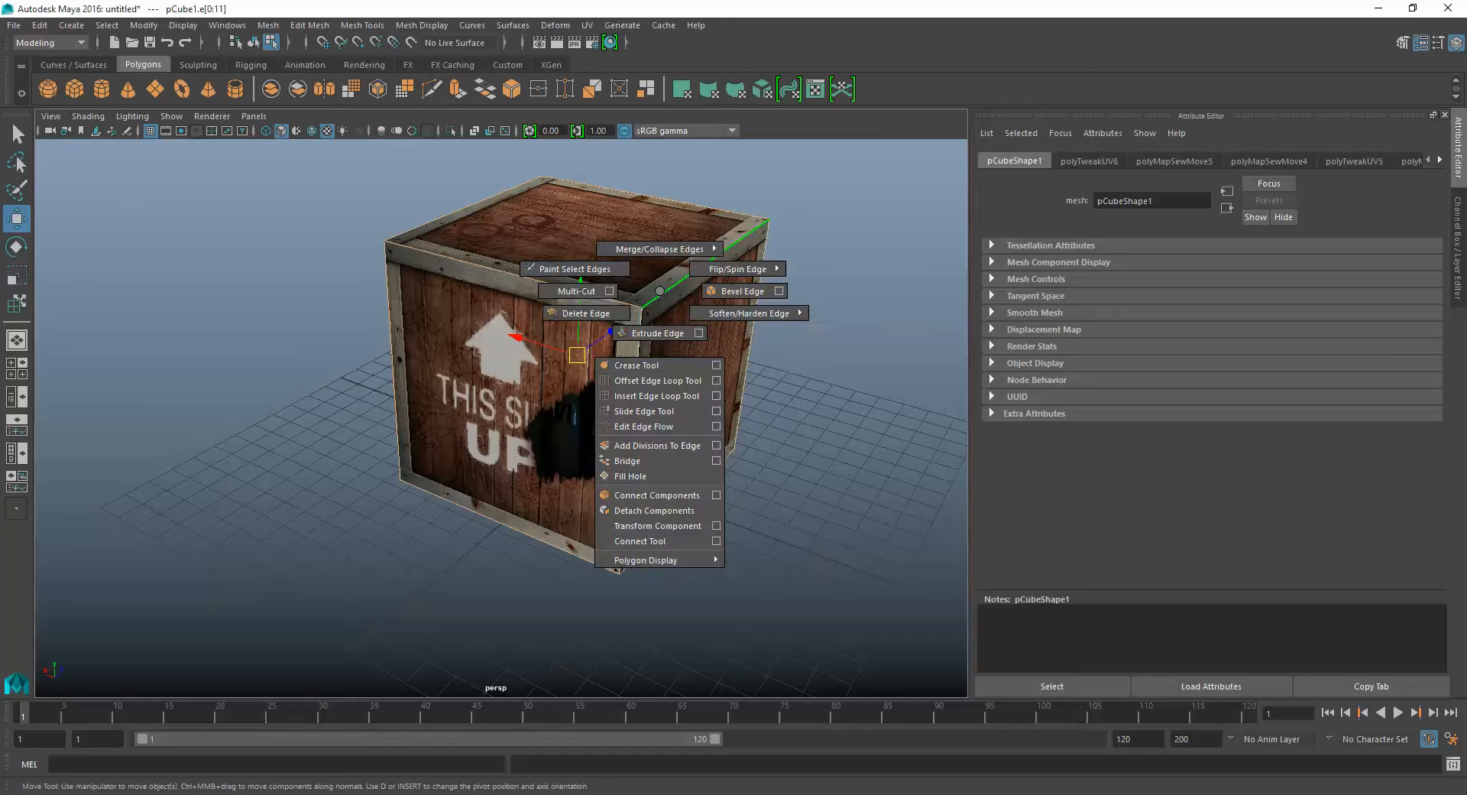
pyautogui.click(742, 291)
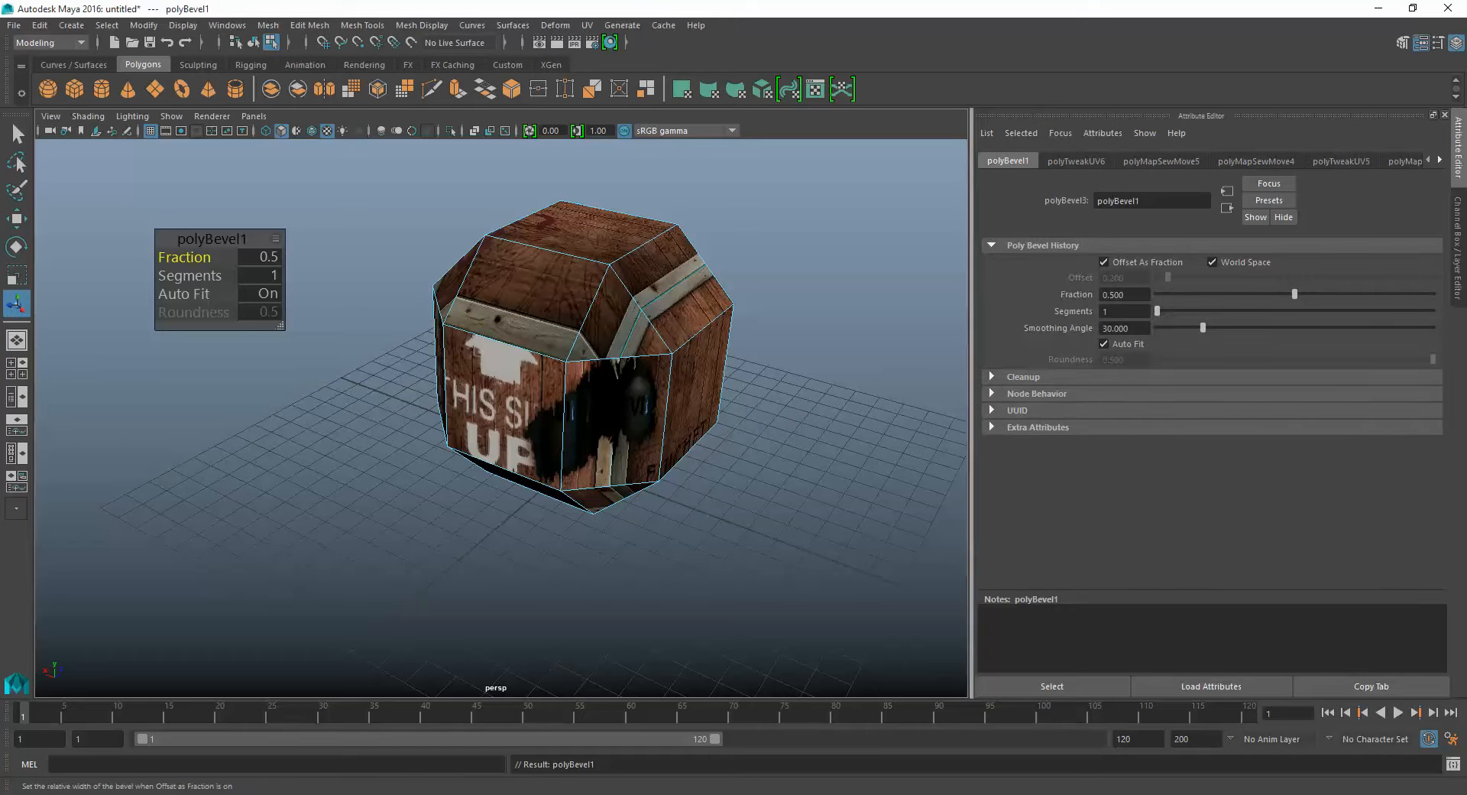
# Reduce the bevel fraction to 0.1, and fine-tune it through 0.12 to 0.13 to match the crate's wooden borders.
pyautogui.moveTo(1294, 294); pyautogui.dragTo(1185, 294)
pyautogui.keyDown('alt'); pyautogui.moveTo(581, 366); pyautogui.dragTo(634, 367, button='right'); pyautogui.keyUp('alt')
pyautogui.keyDown('alt'); pyautogui.moveTo(634, 366); pyautogui.dragTo(505, 520, button='middle'); pyautogui.keyUp('alt')
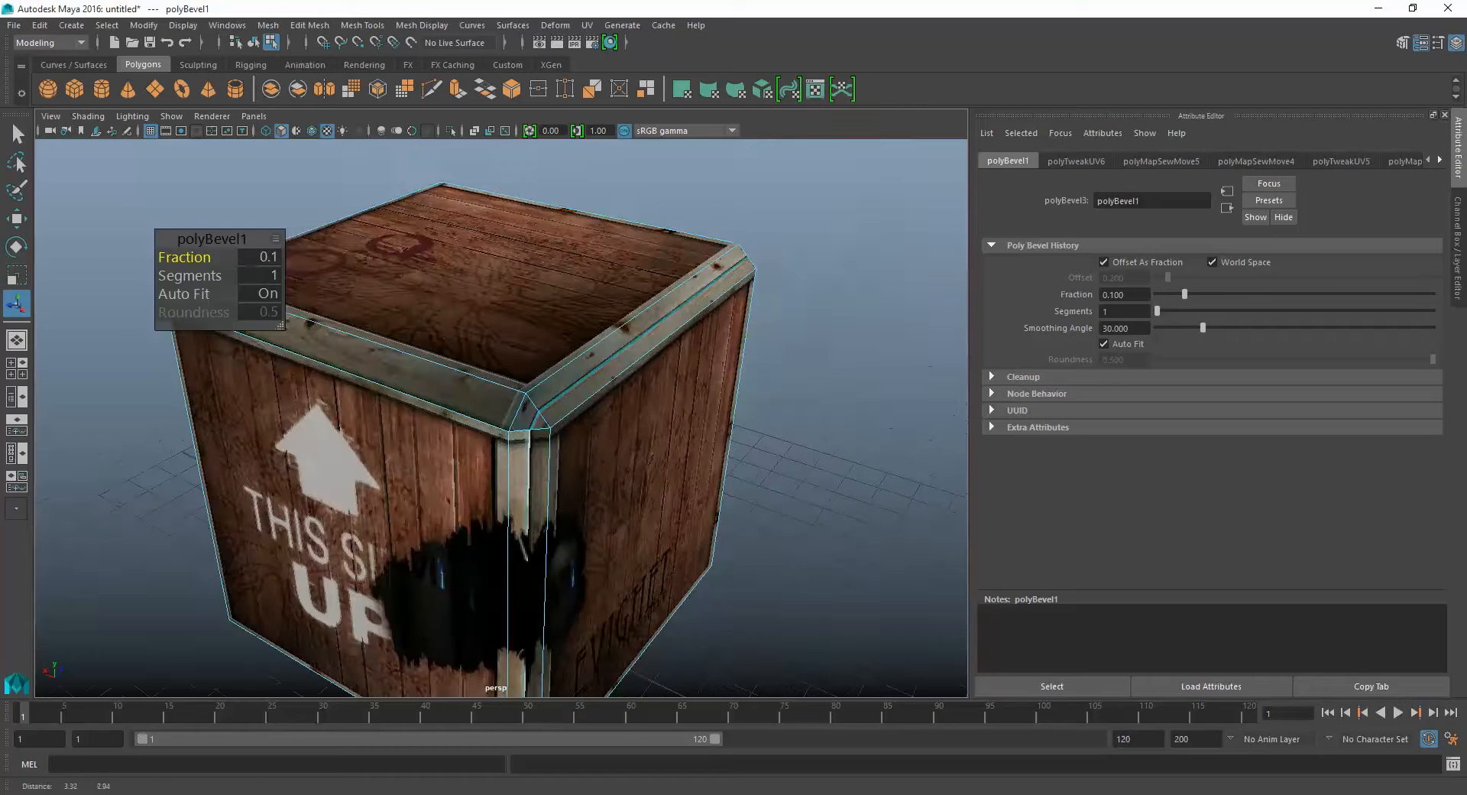
pyautogui.keyDown('alt'); pyautogui.moveTo(504, 519); pyautogui.dragTo(635, 519, button='right'); pyautogui.keyUp('alt')
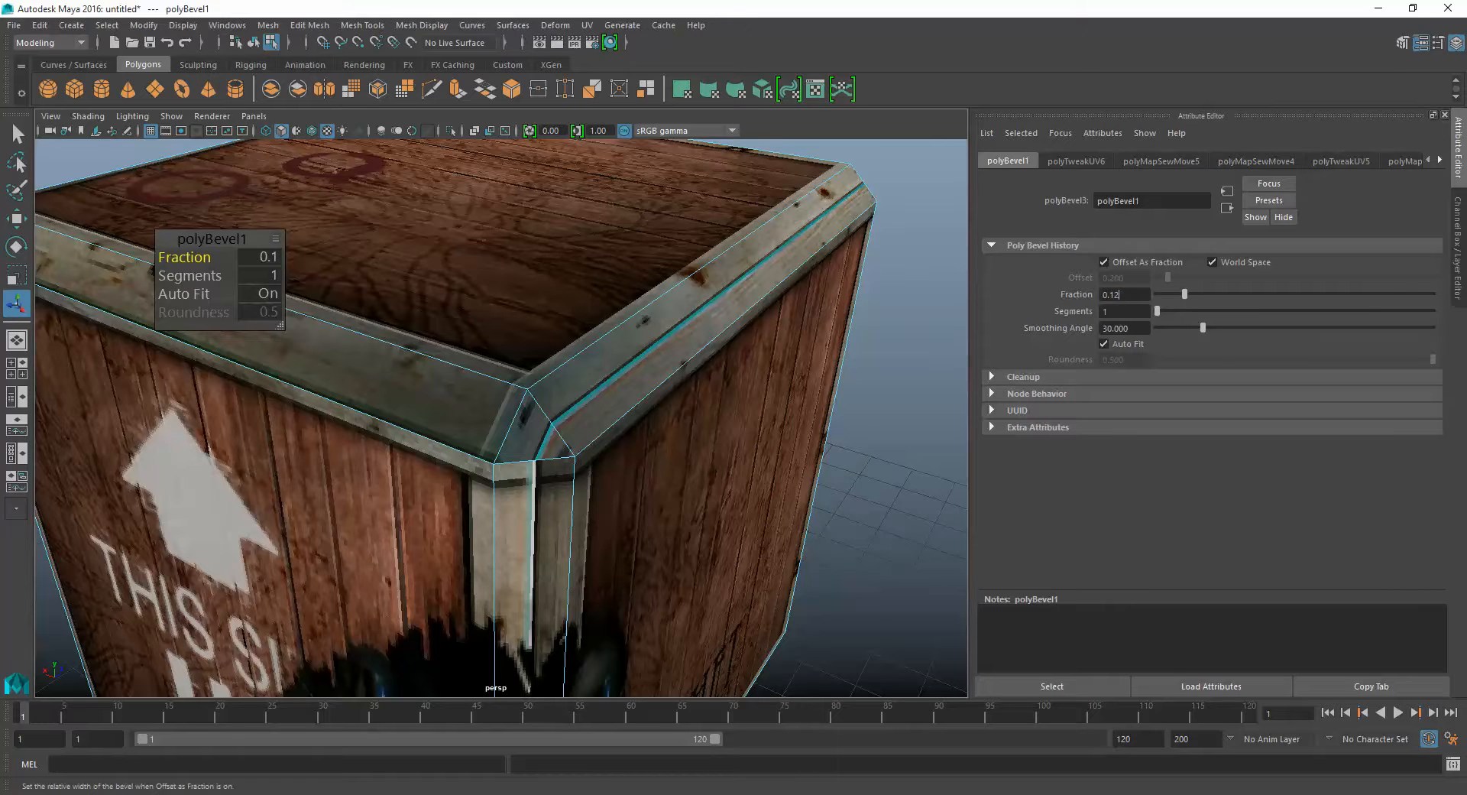
pyautogui.press('Return')
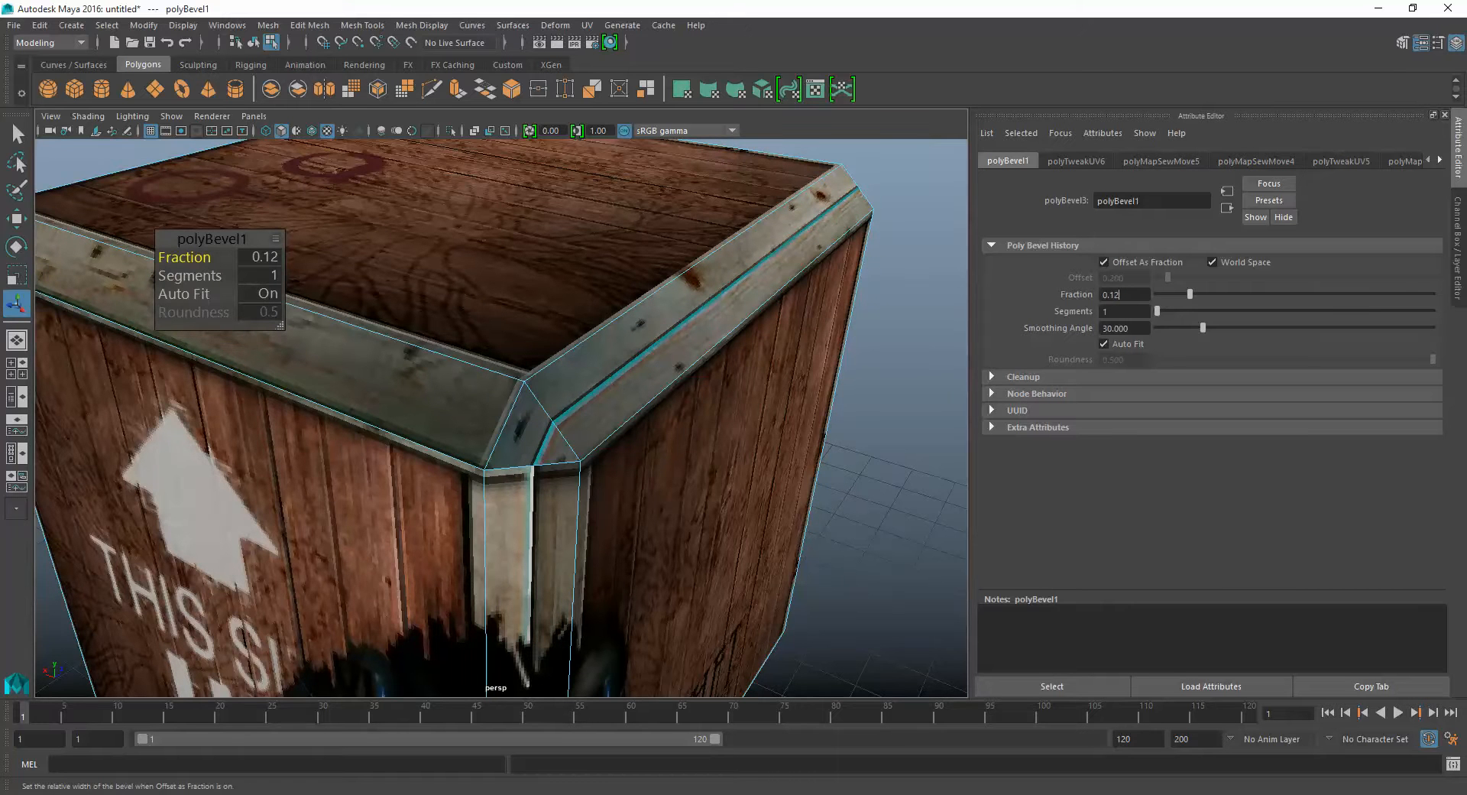
pyautogui.press('Return')
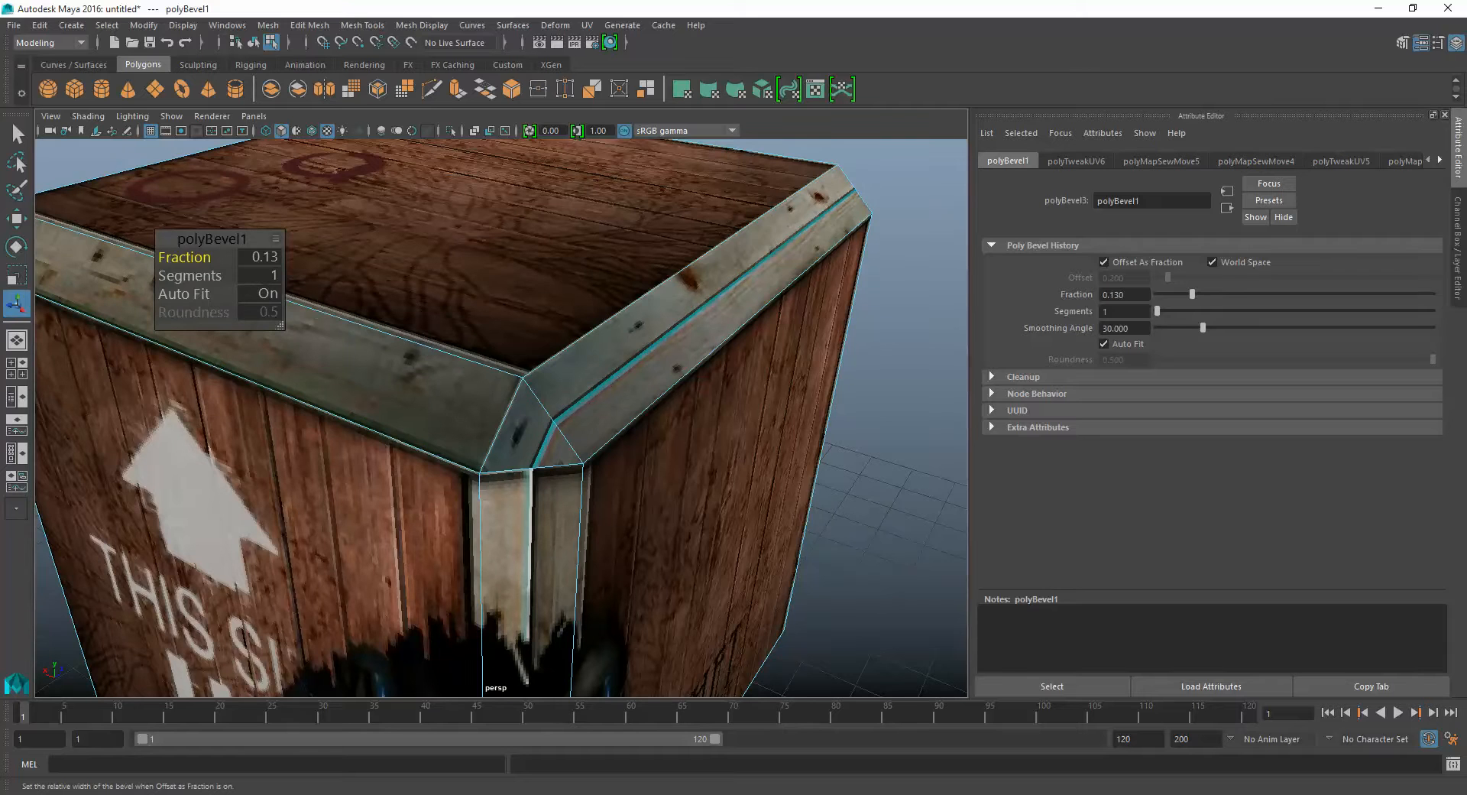
# Return to object mode, select the bevelled crate and examine its textured faces and edges from several angles.
pyautogui.moveTo(704, 278); pyautogui.dragTo(786, 229, button='right')
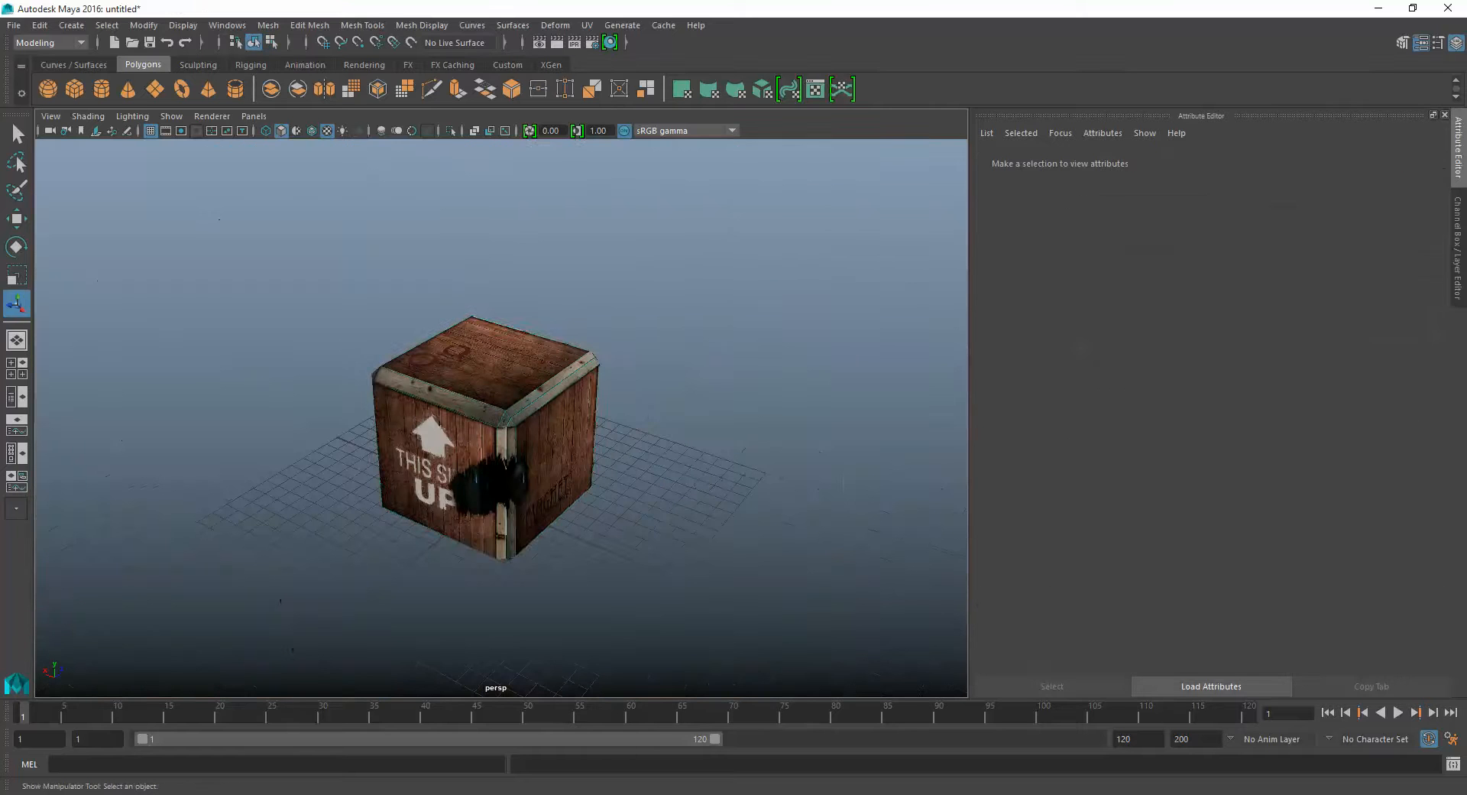
pyautogui.click(489, 428)
pyautogui.keyDown('alt'); pyautogui.moveTo(489, 428); pyautogui.dragTo(461, 397); pyautogui.keyUp('alt')
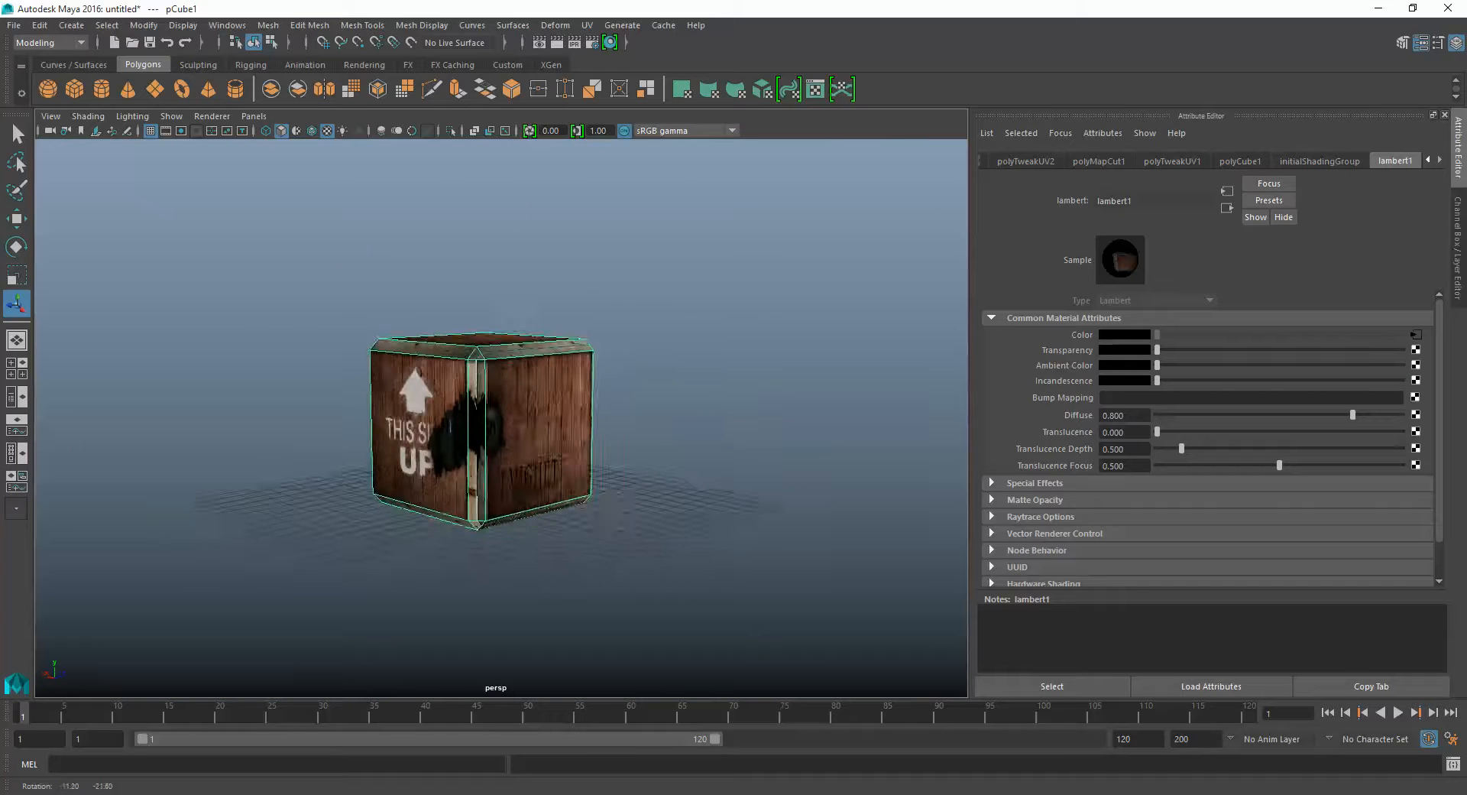
pyautogui.keyDown('alt'); pyautogui.moveTo(462, 397); pyautogui.dragTo(520, 405, button='right'); pyautogui.keyUp('alt')
pyautogui.keyDown('alt'); pyautogui.moveTo(497, 405); pyautogui.dragTo(566, 409); pyautogui.keyUp('alt')
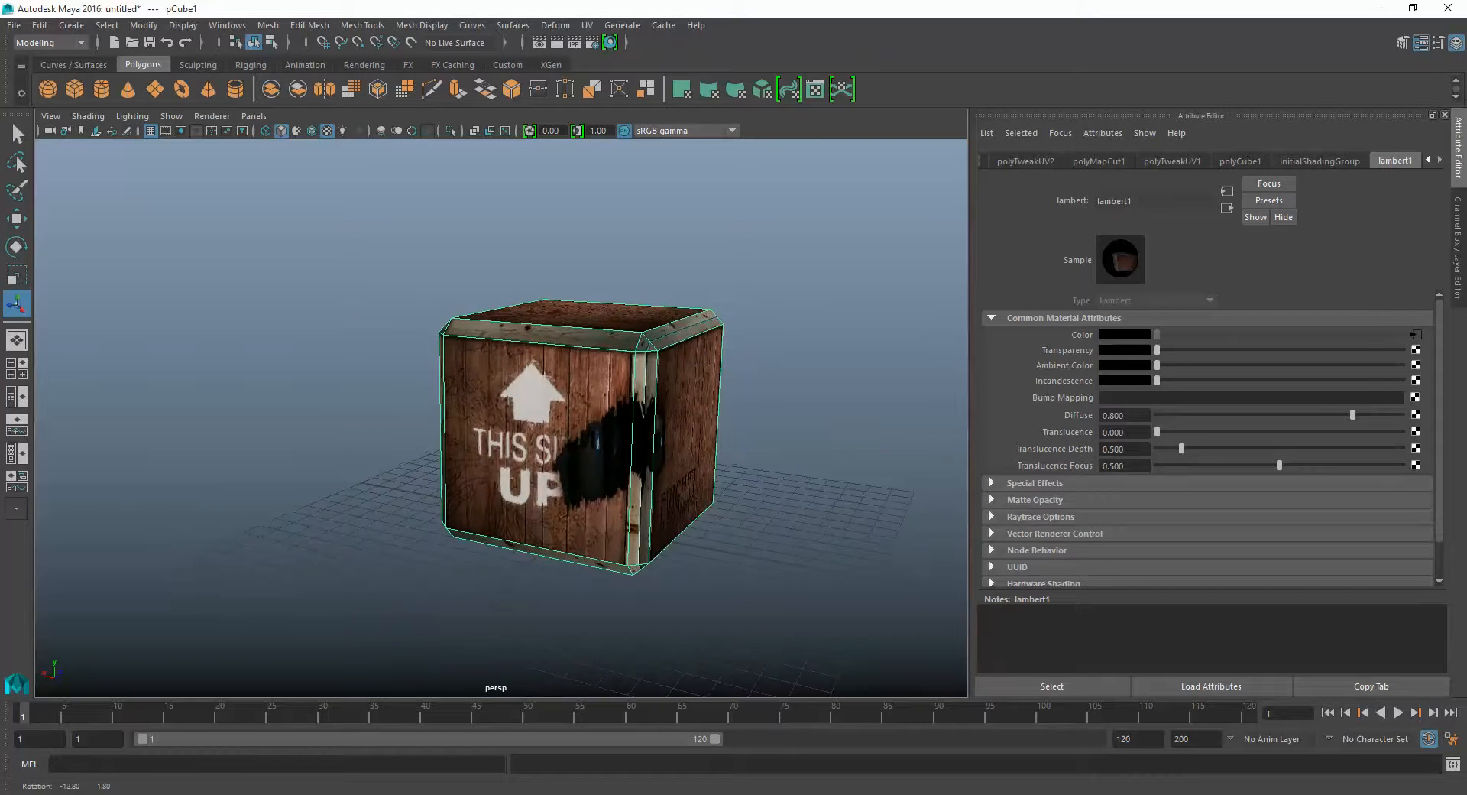